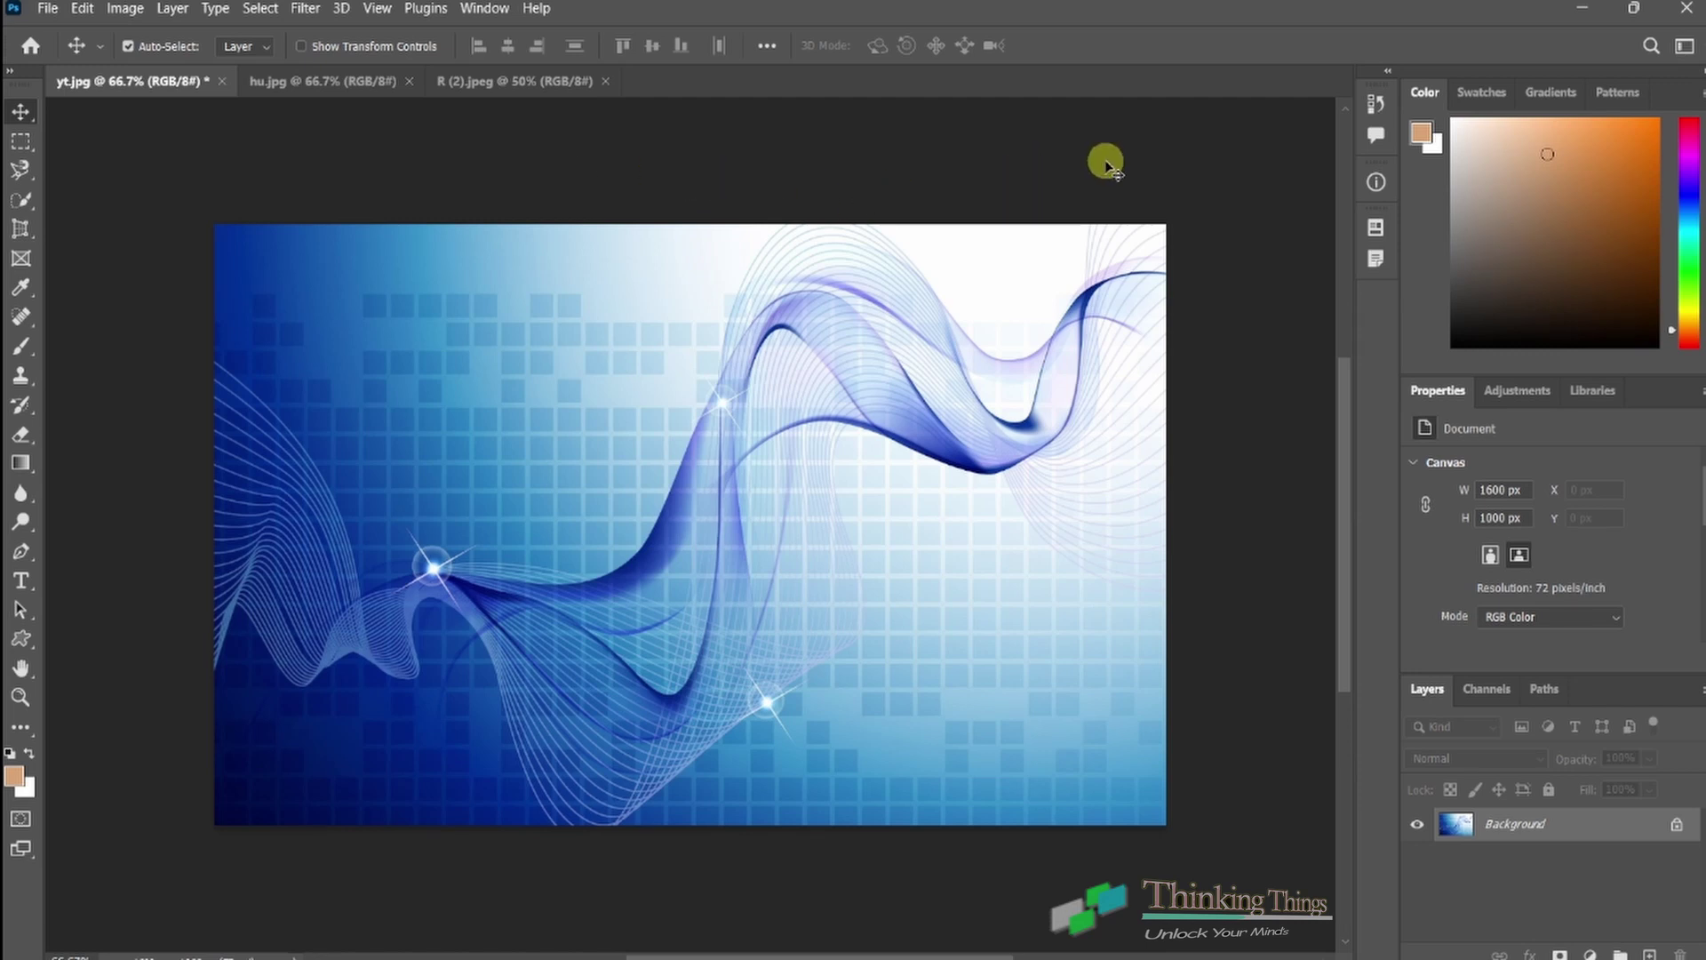
Step: Sample the deep blue of the wave in yt.jpg as the foreground colour with the Eyedropper
{"action": "left_click", "coordinate": [25, 287]}
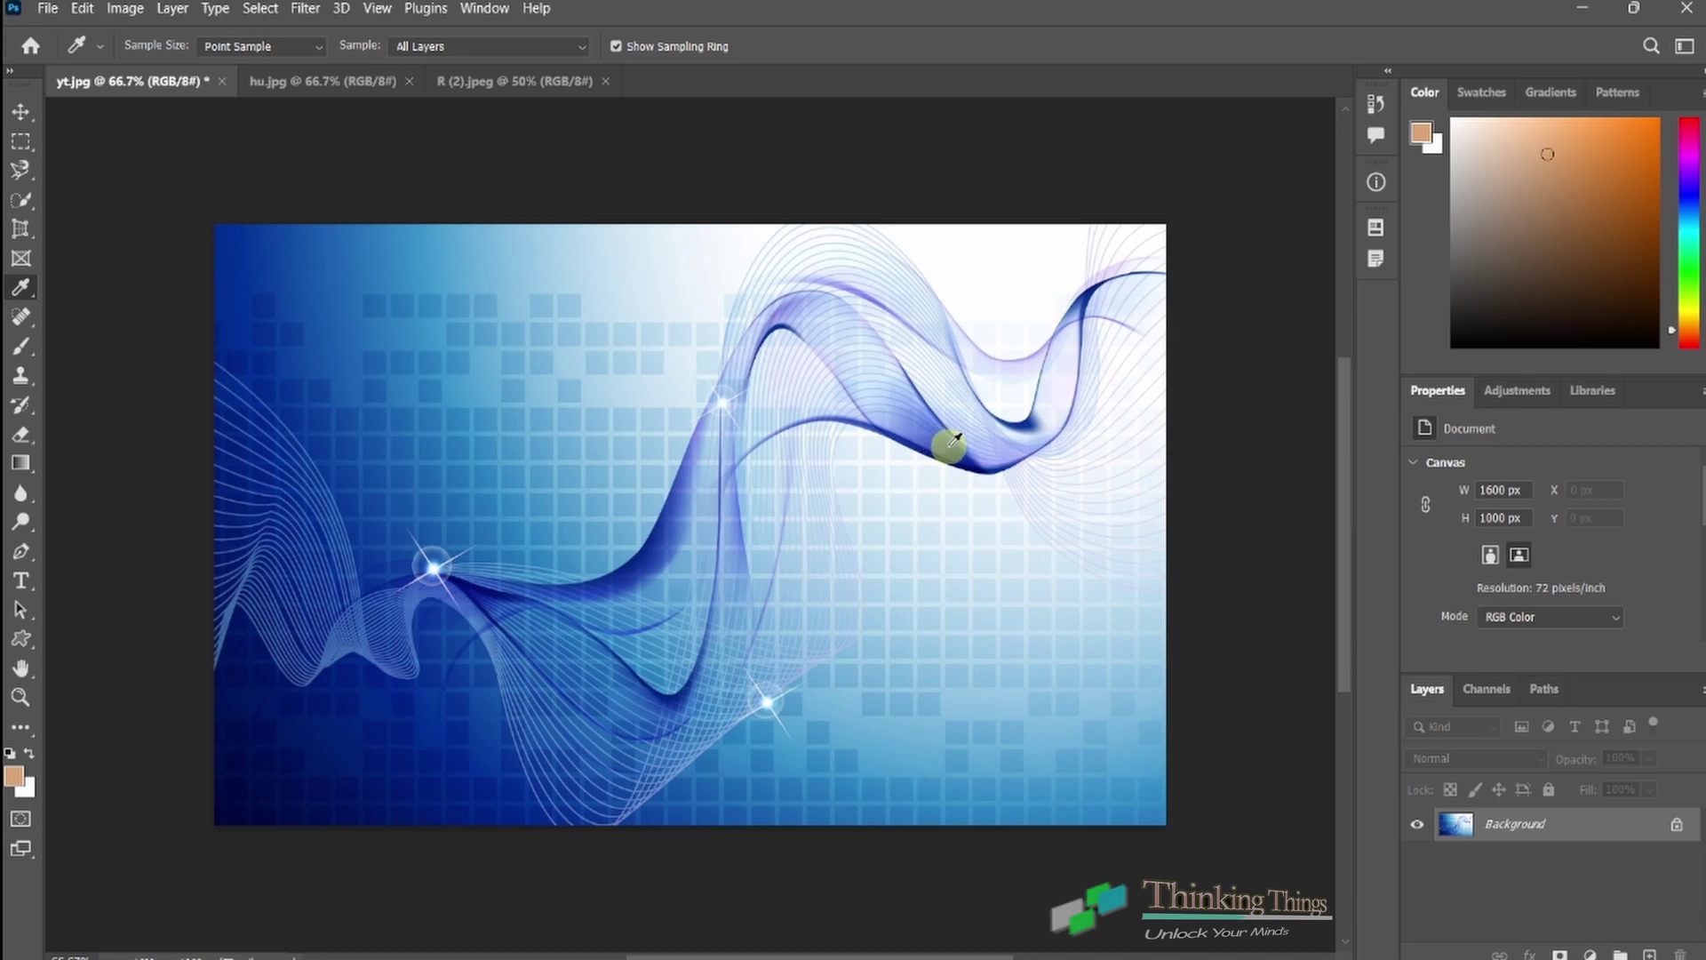
{"action": "left_click", "coordinate": [949, 444]}
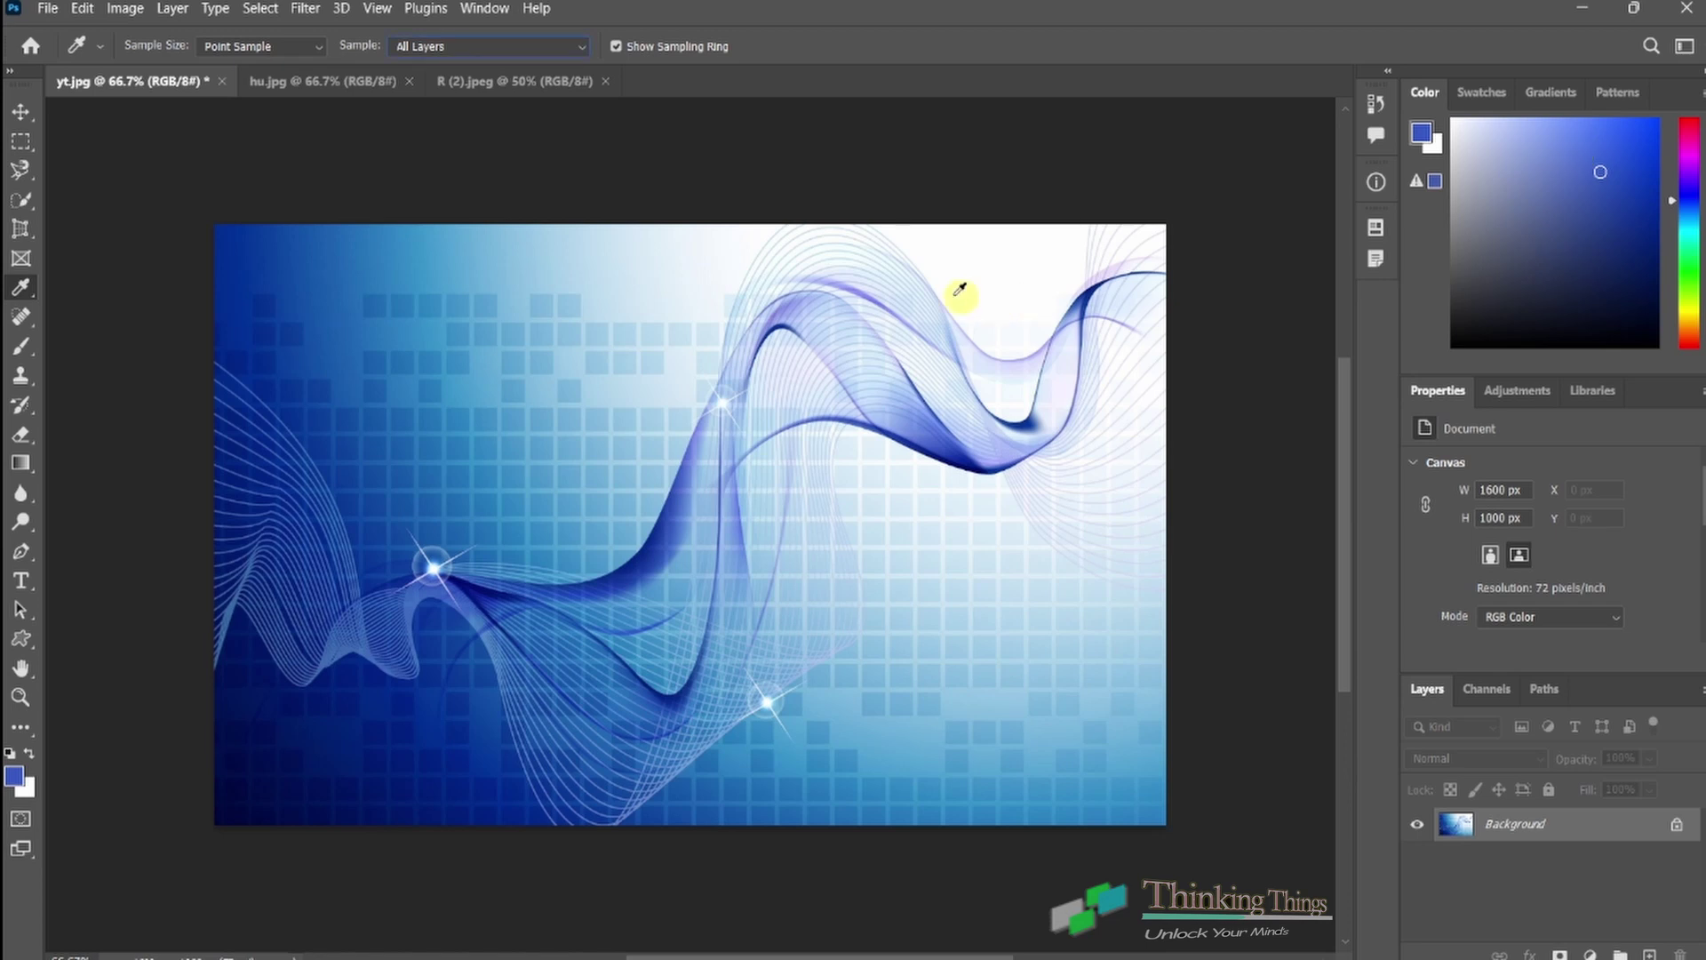
Step: Review the Sample Size and Sample layer dropdowns unchanged, then show the eyedropper tool flyout
{"action": "left_click", "coordinate": [311, 51]}
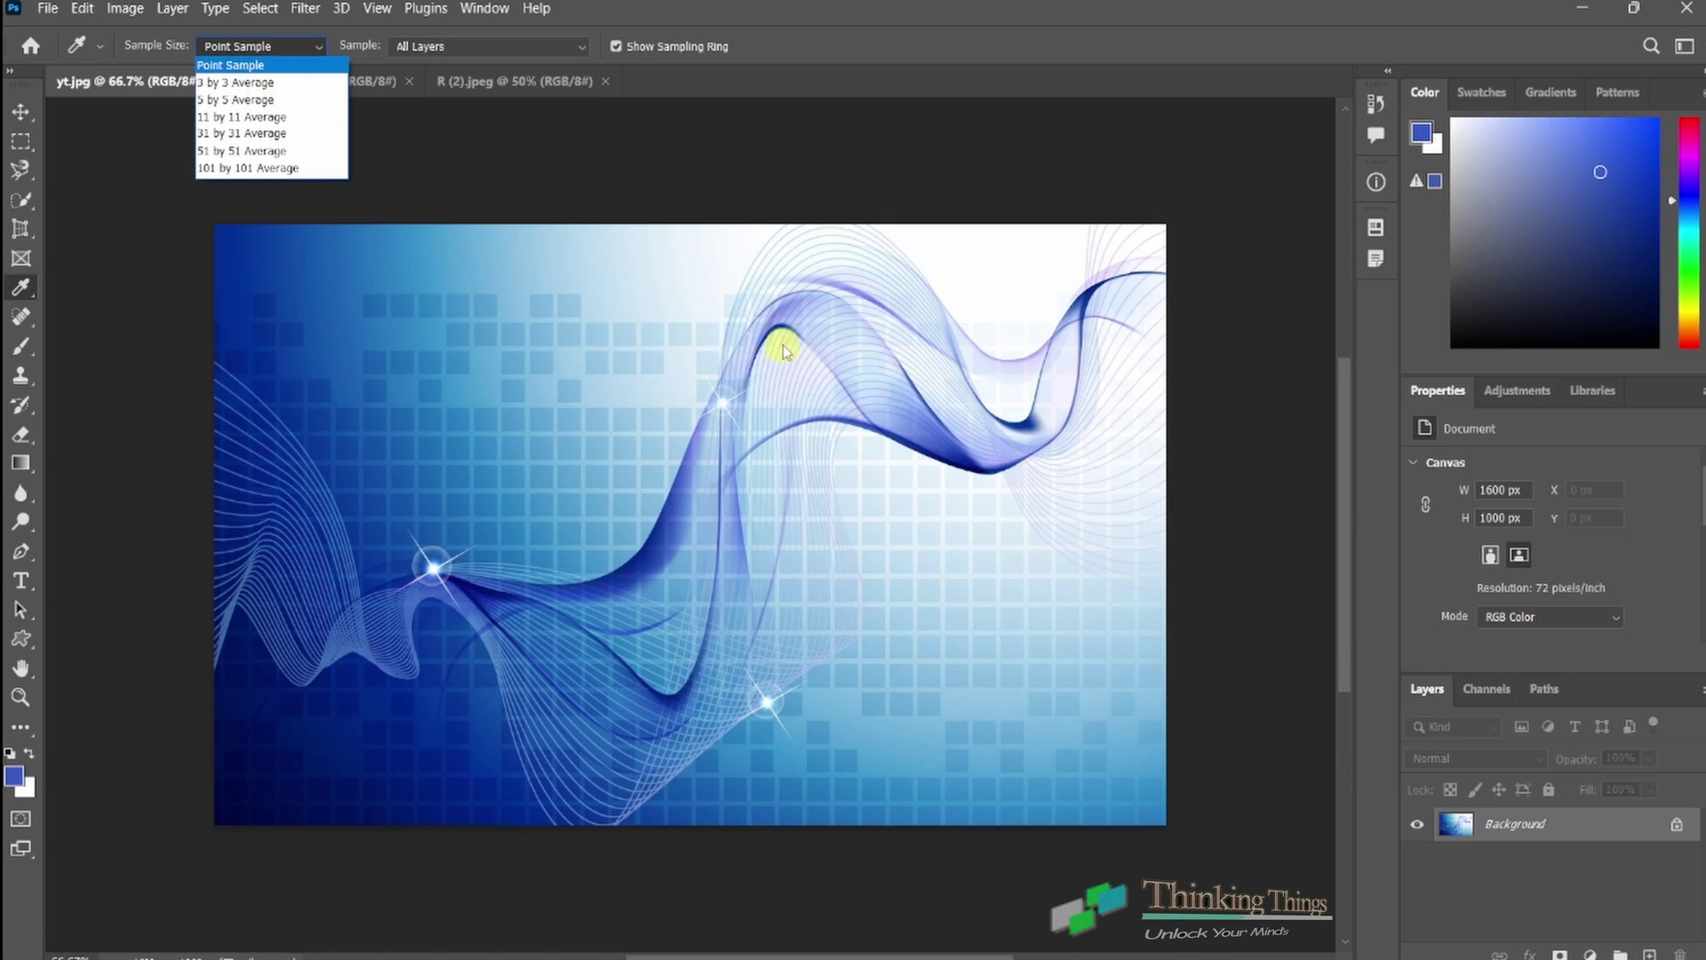
{"action": "left_click", "coordinate": [570, 56]}
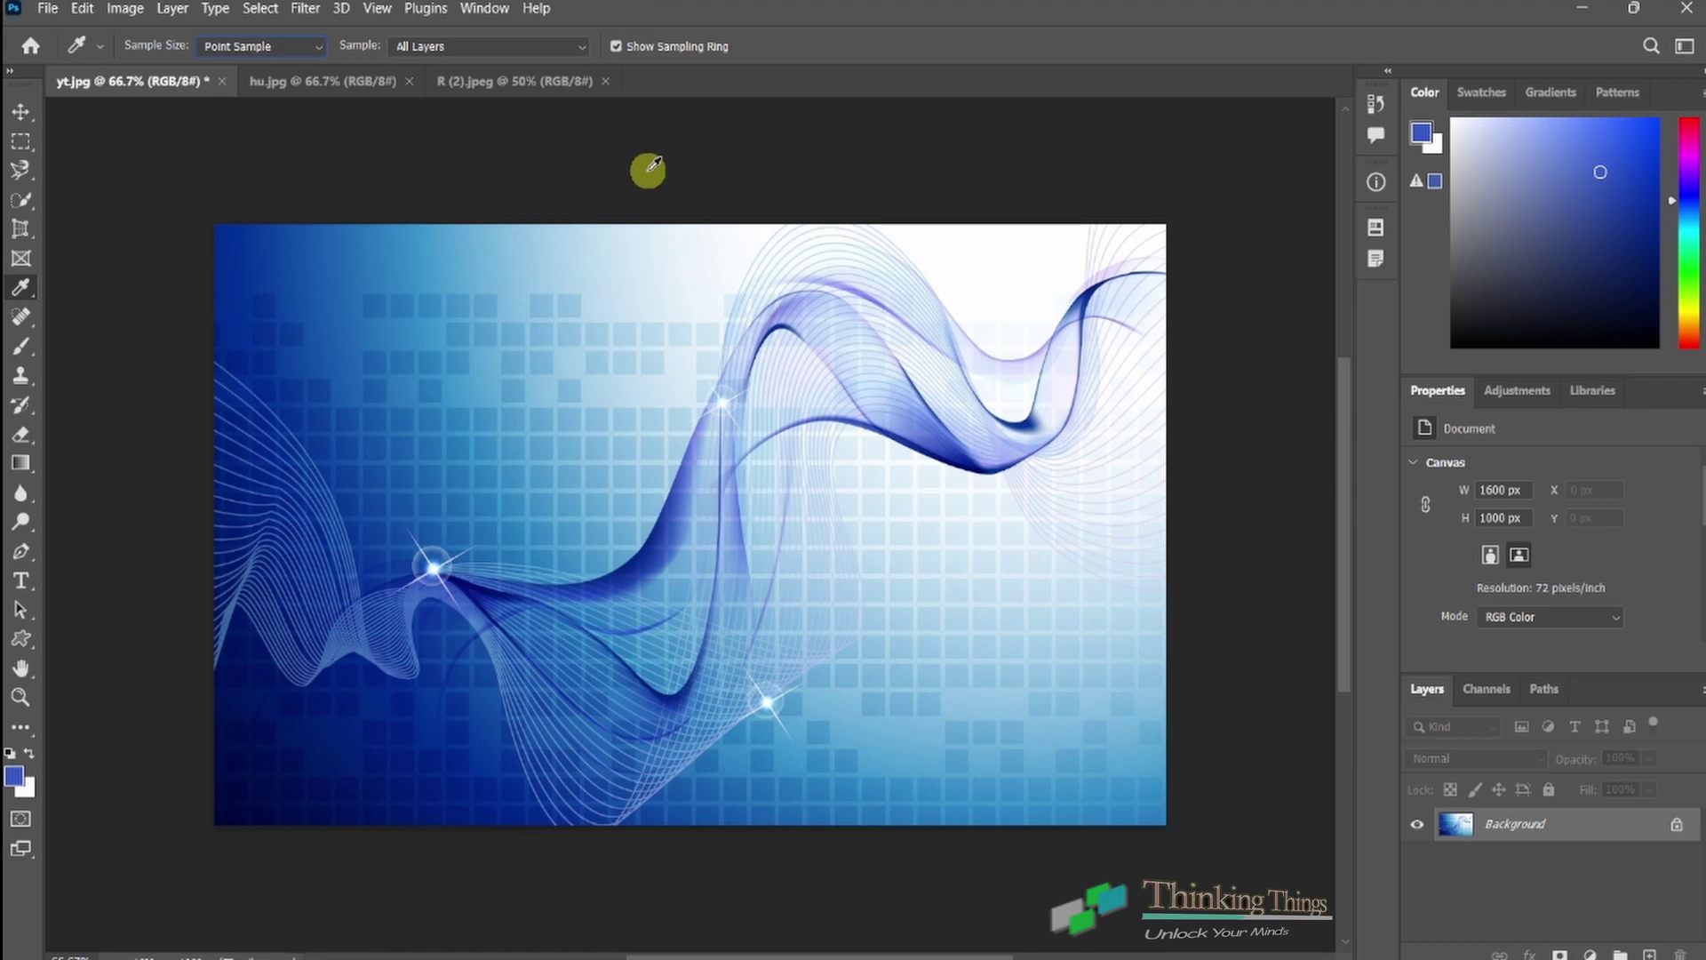
{"action": "left_click", "coordinate": [579, 50]}
{"action": "left_click", "coordinate": [579, 50]}
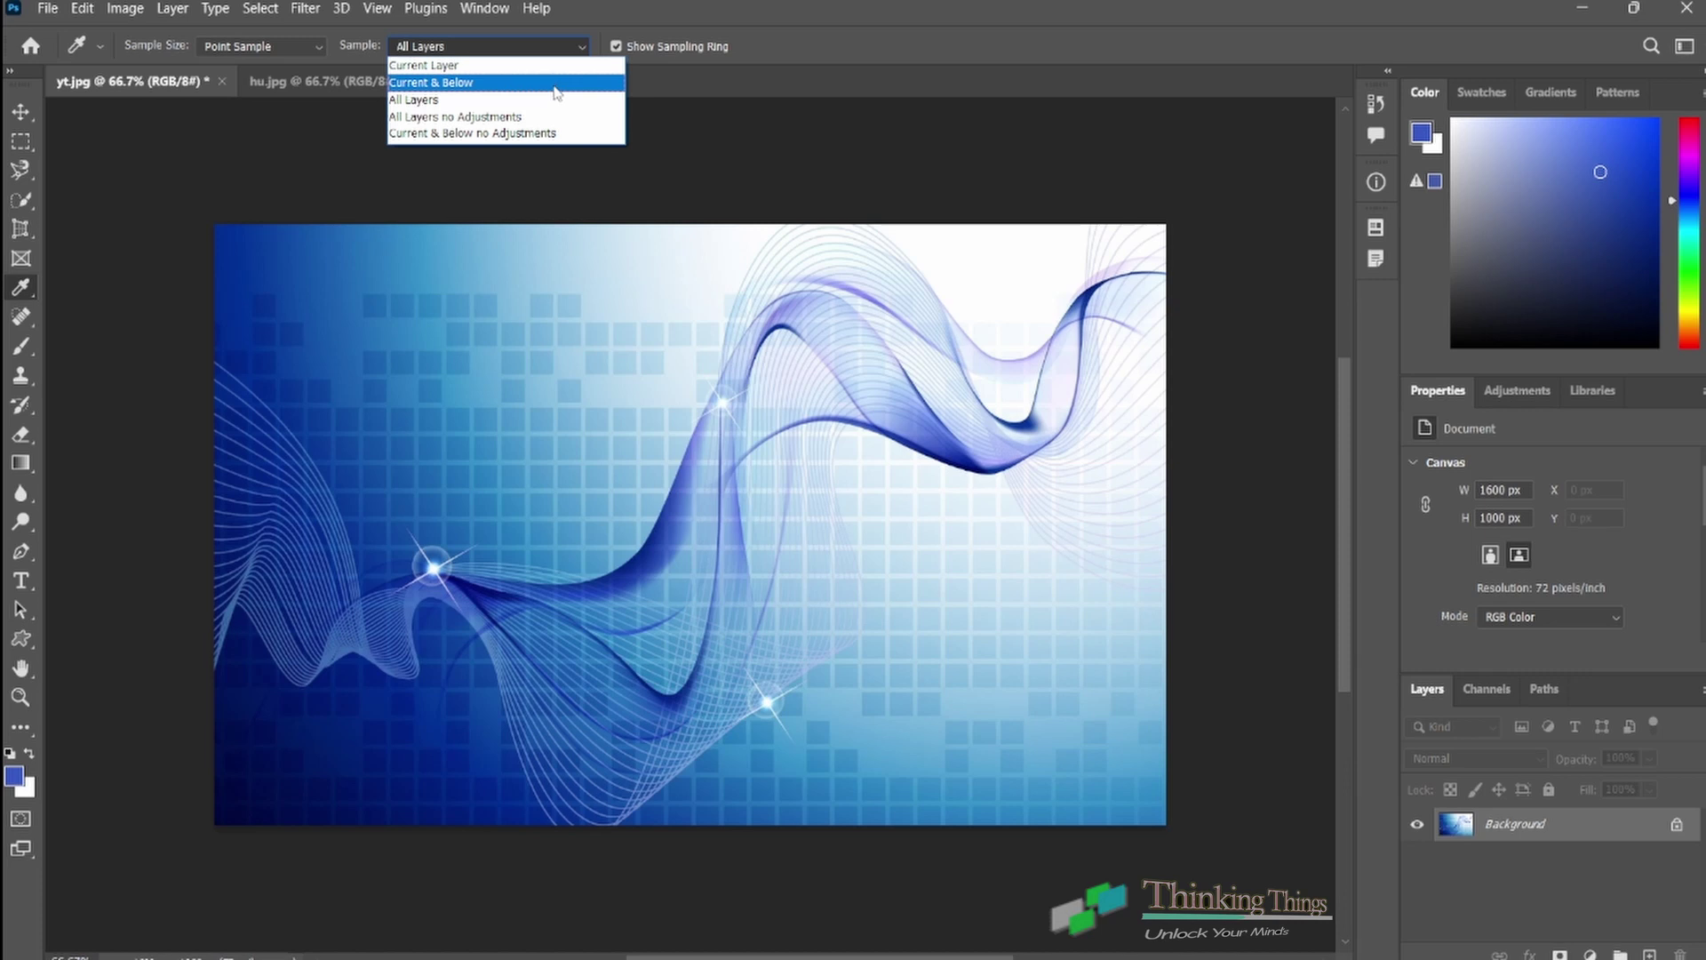
{"action": "left_click", "coordinate": [775, 155]}
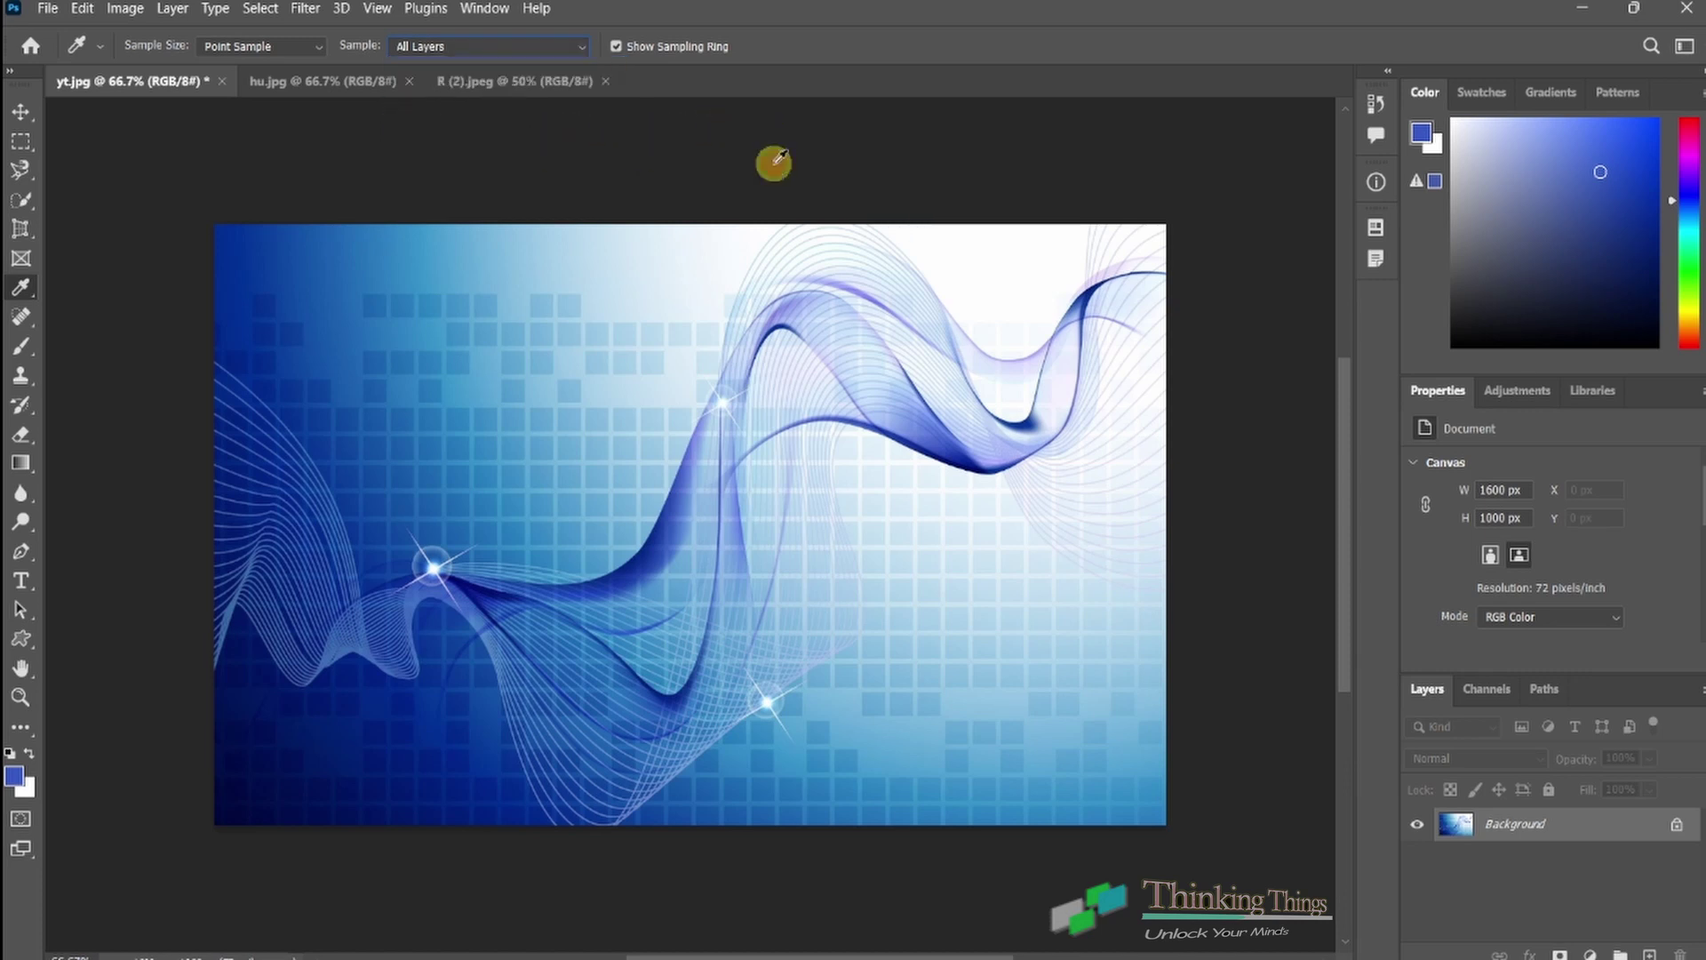
{"action": "right_click", "coordinate": [27, 298]}
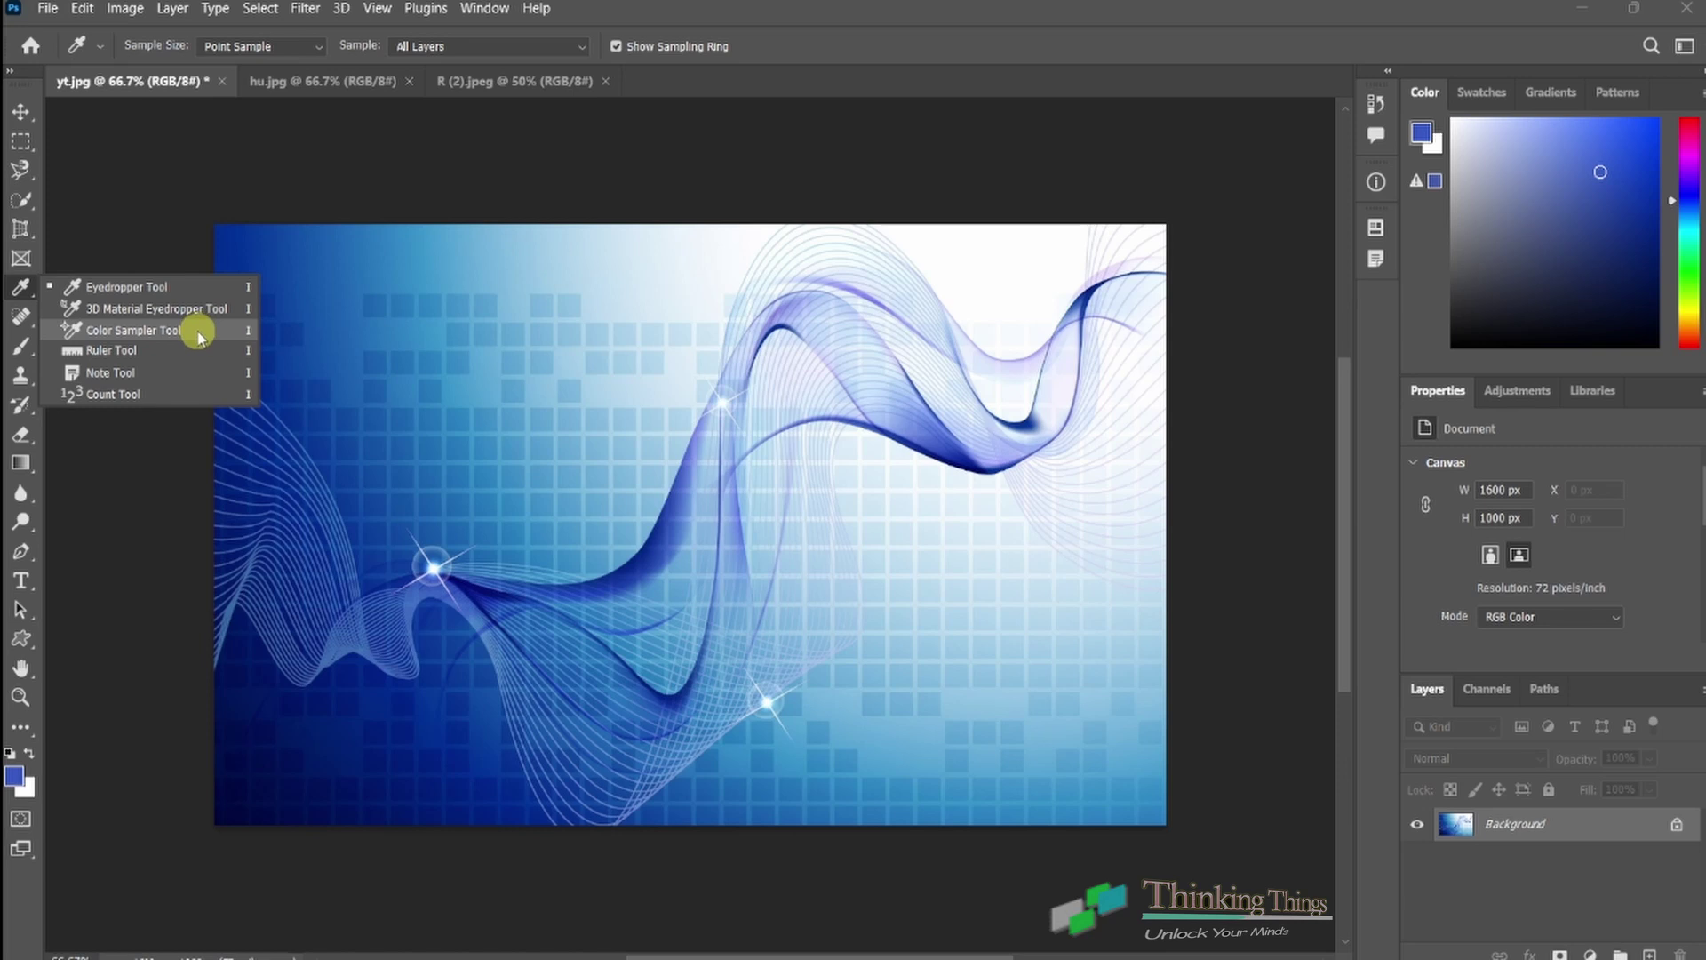
Step: Place four Color Sampler points across the wave image, read their Info values, then collapse Info
{"action": "left_click", "coordinate": [199, 336]}
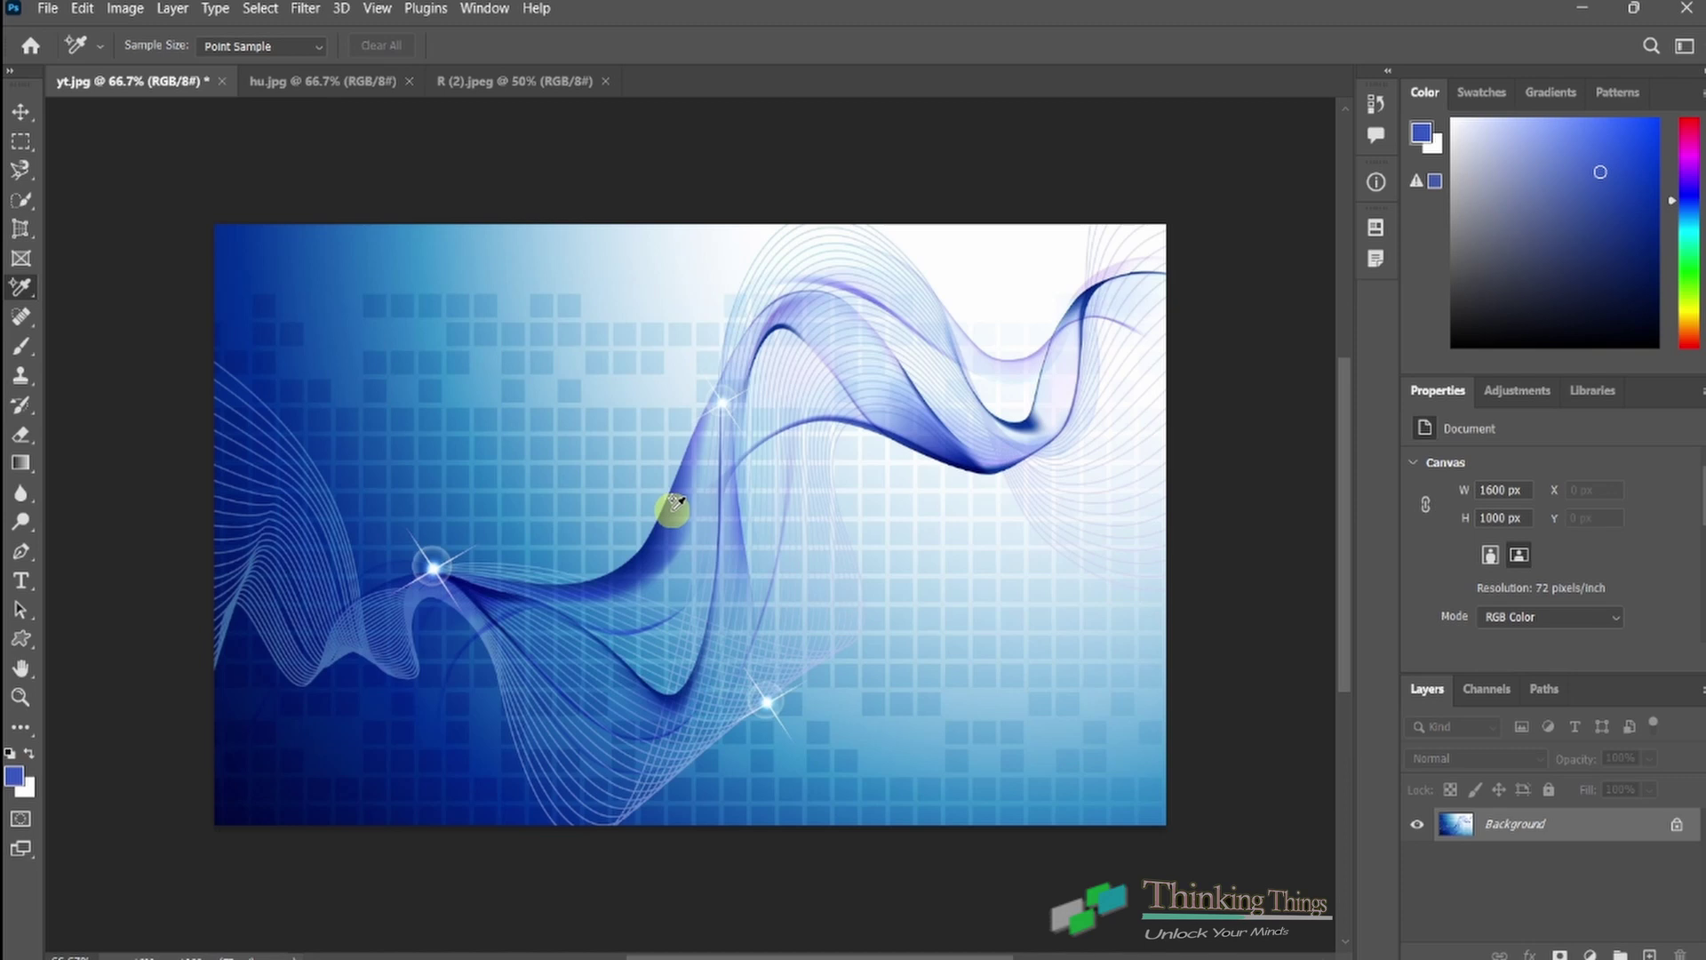
{"action": "left_click", "coordinate": [672, 508]}
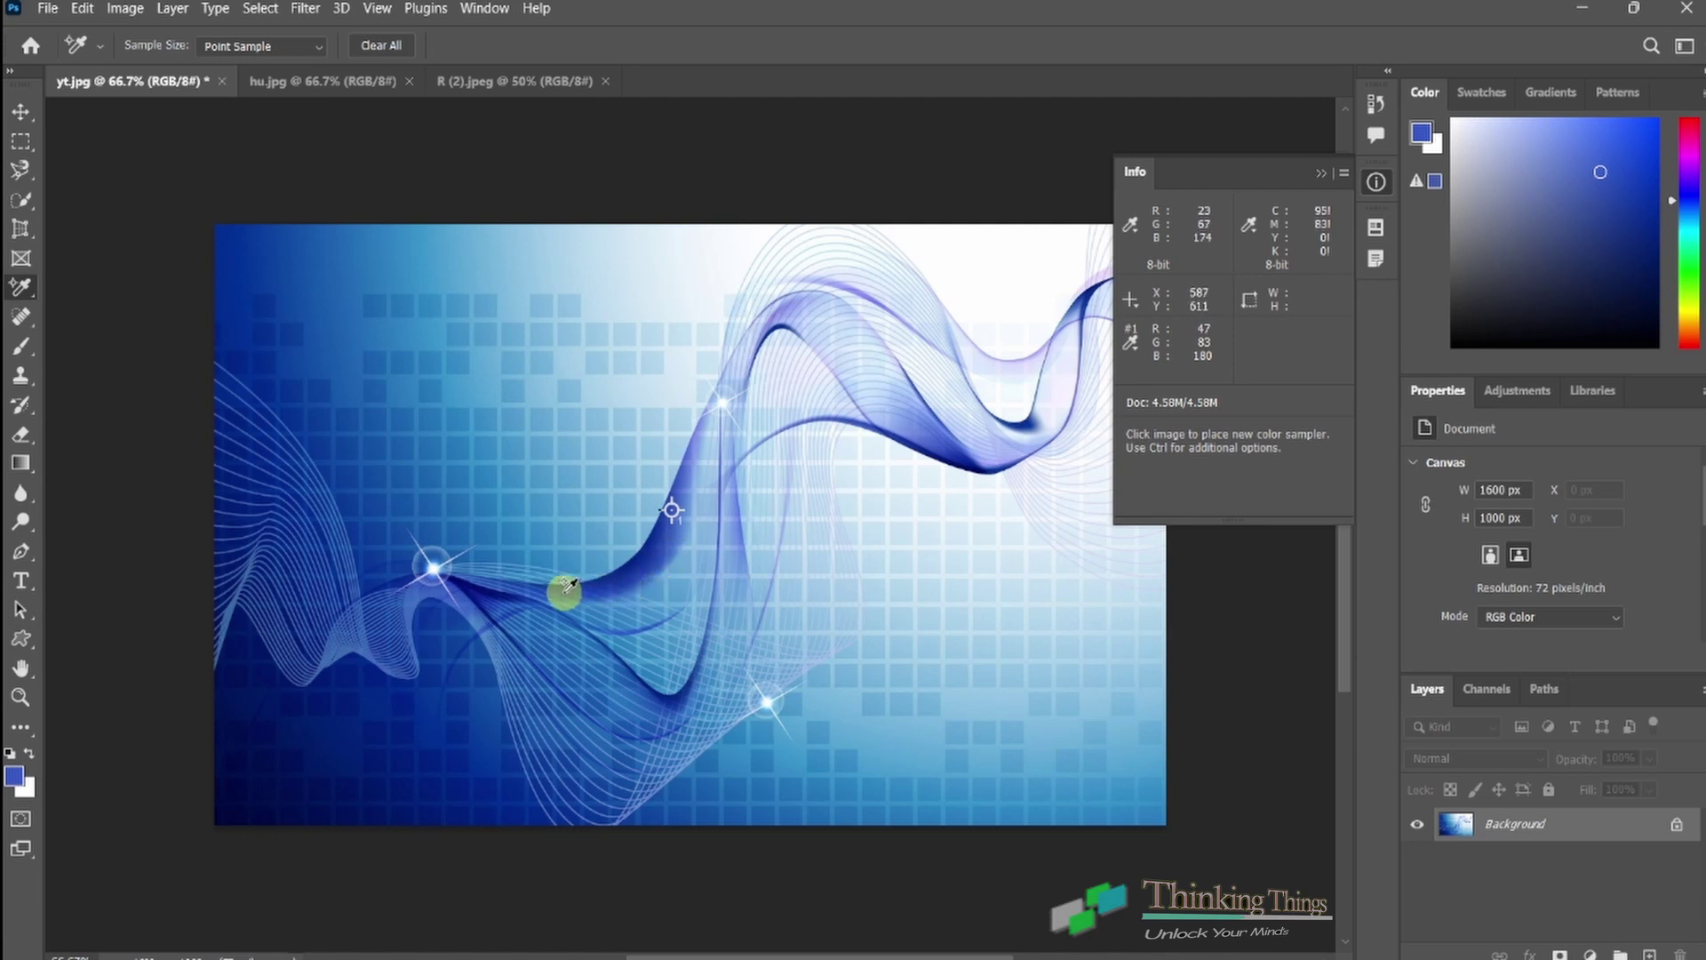
{"action": "left_click", "coordinate": [375, 447]}
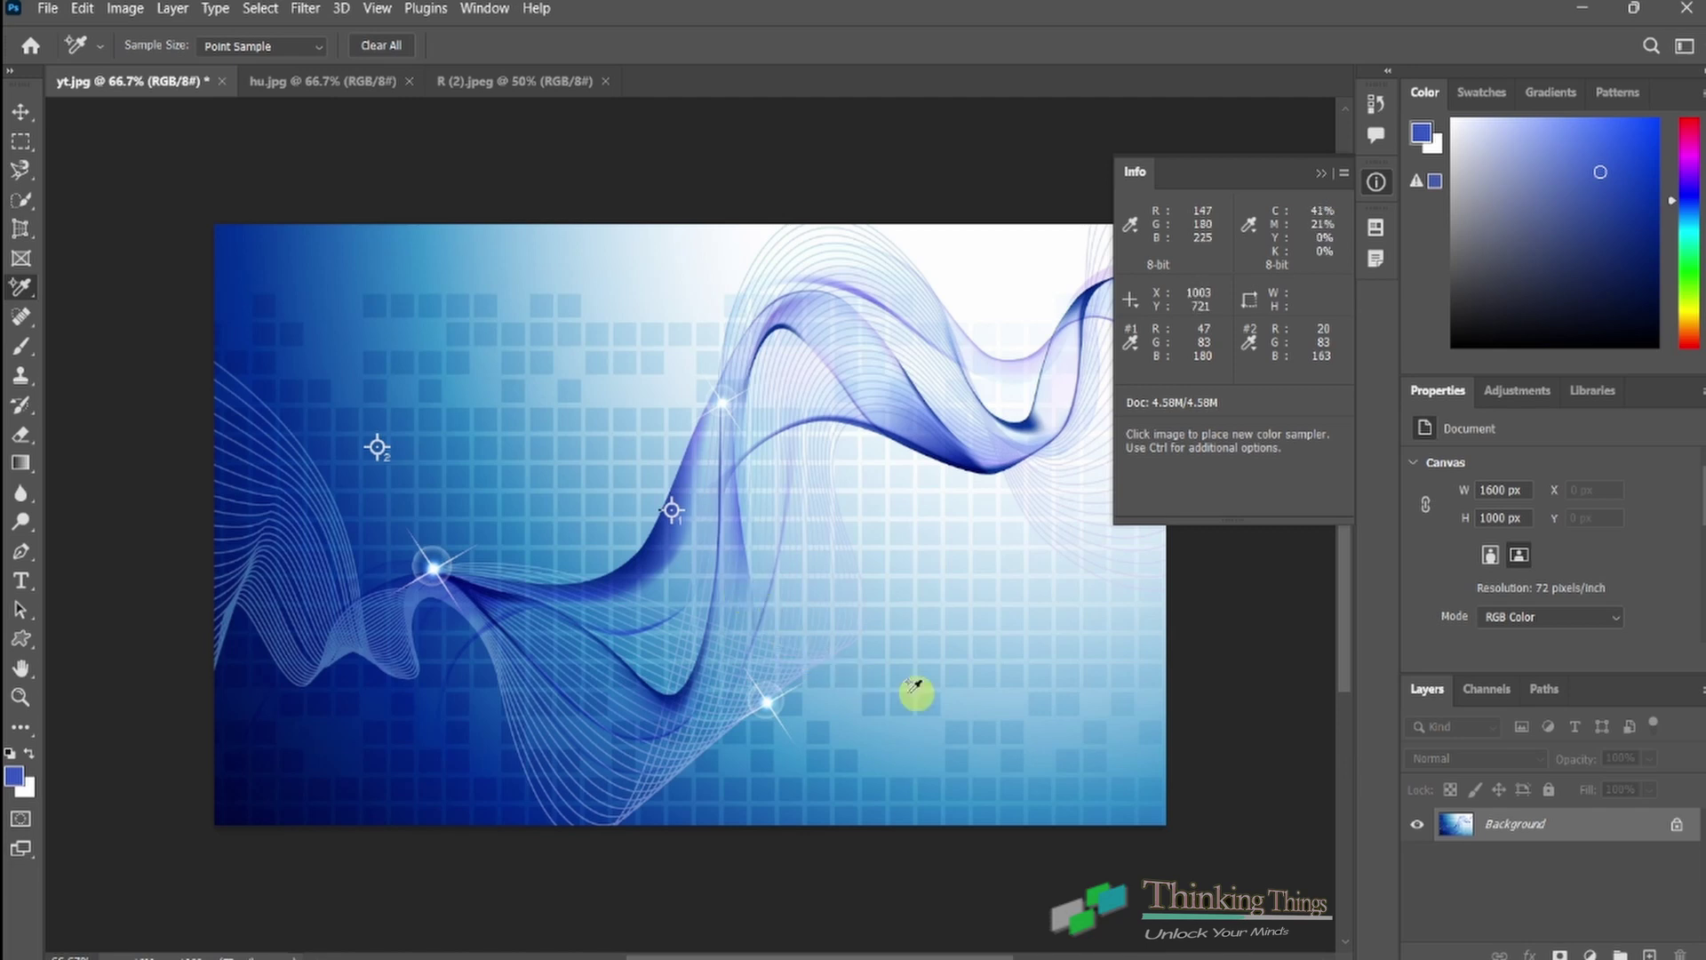
{"action": "left_click", "coordinate": [936, 681]}
{"action": "left_click", "coordinate": [997, 288]}
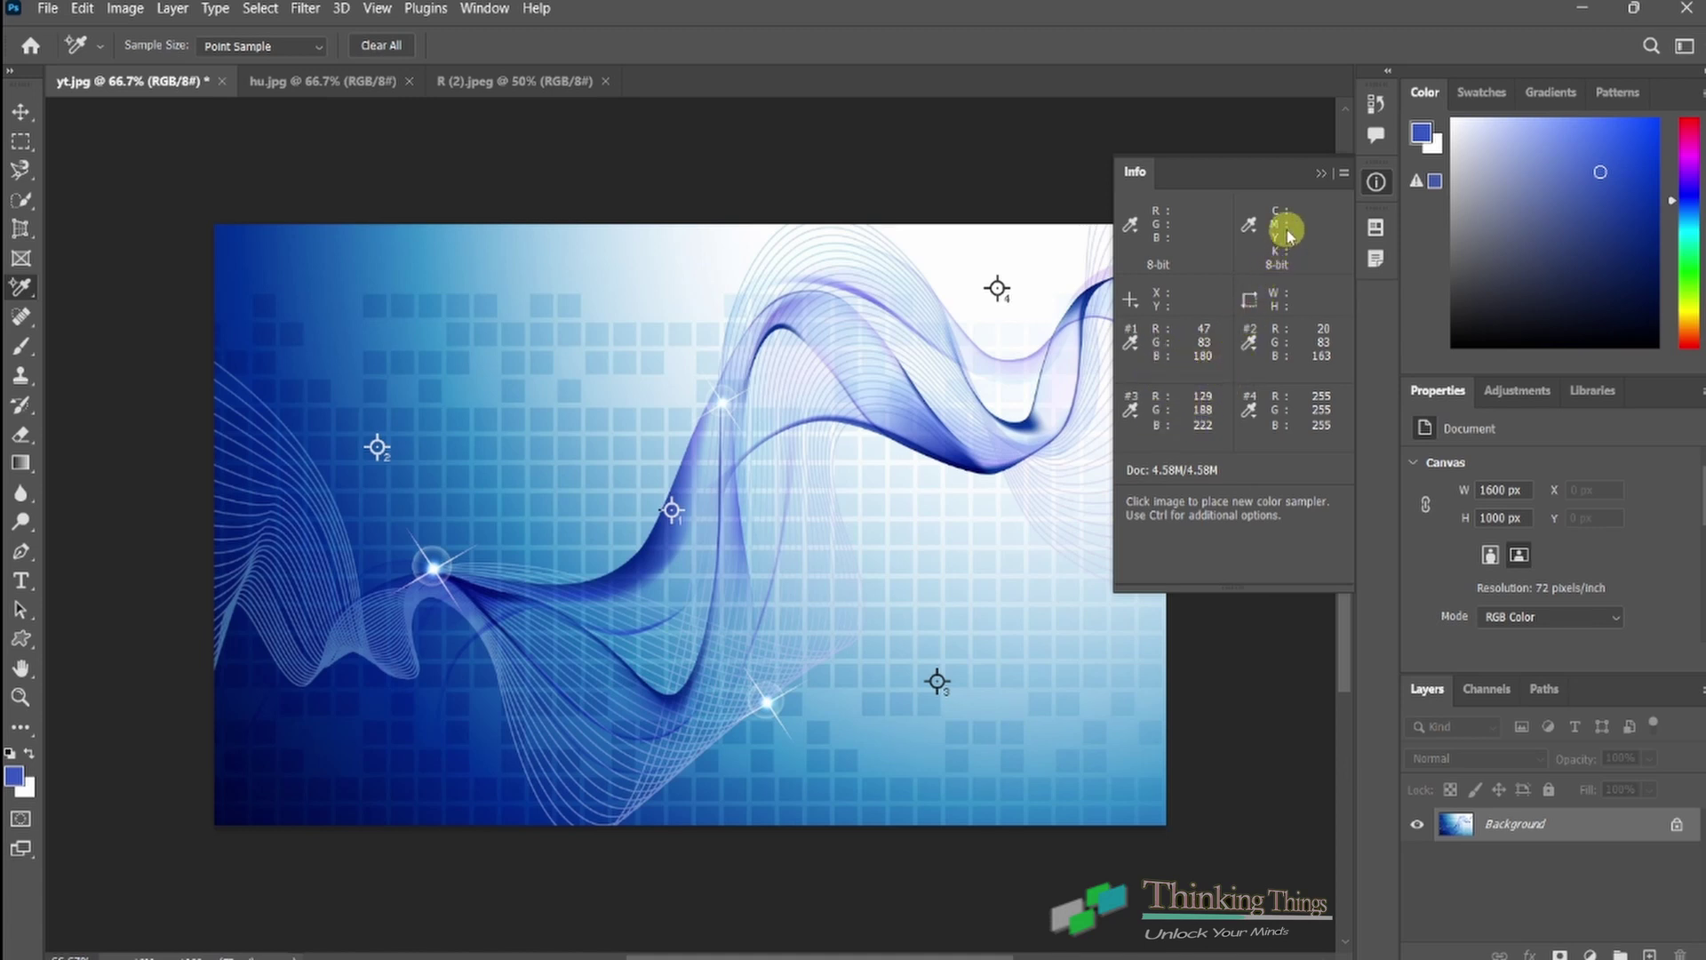
{"action": "left_click", "coordinate": [1319, 171]}
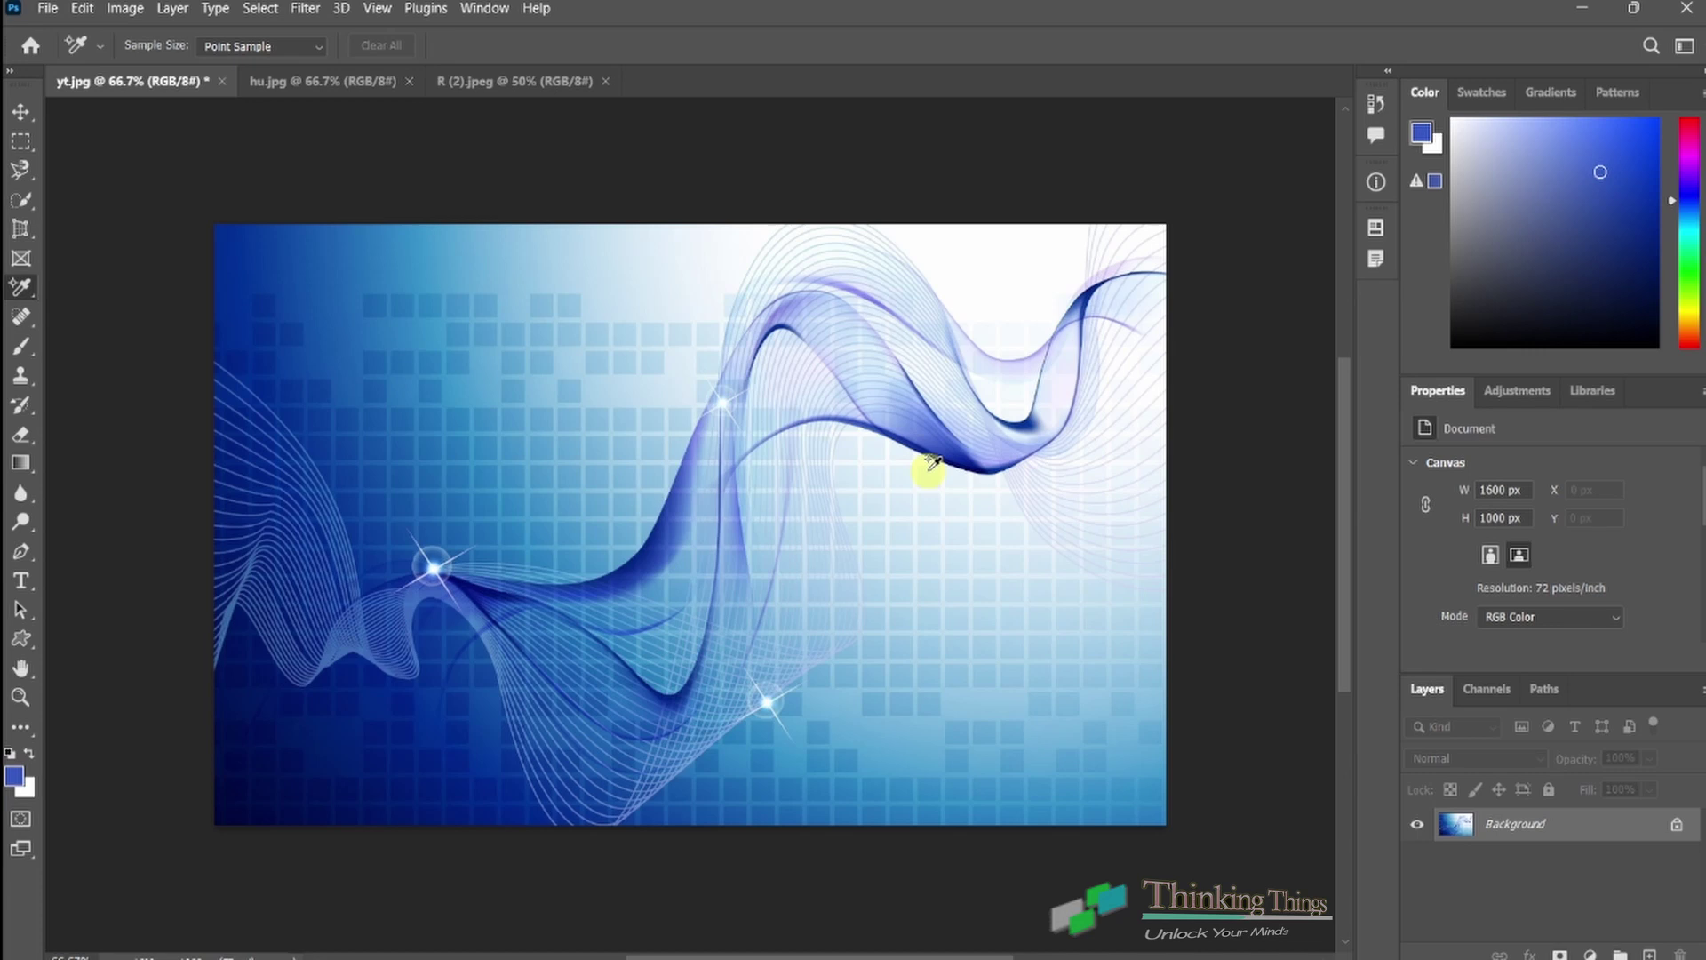
Step: Measure from the red book's corner in R (2).jpeg with the Ruler Tool (455.21 at -142.7°)
{"action": "right_click", "coordinate": [29, 298]}
{"action": "left_click", "coordinate": [82, 313]}
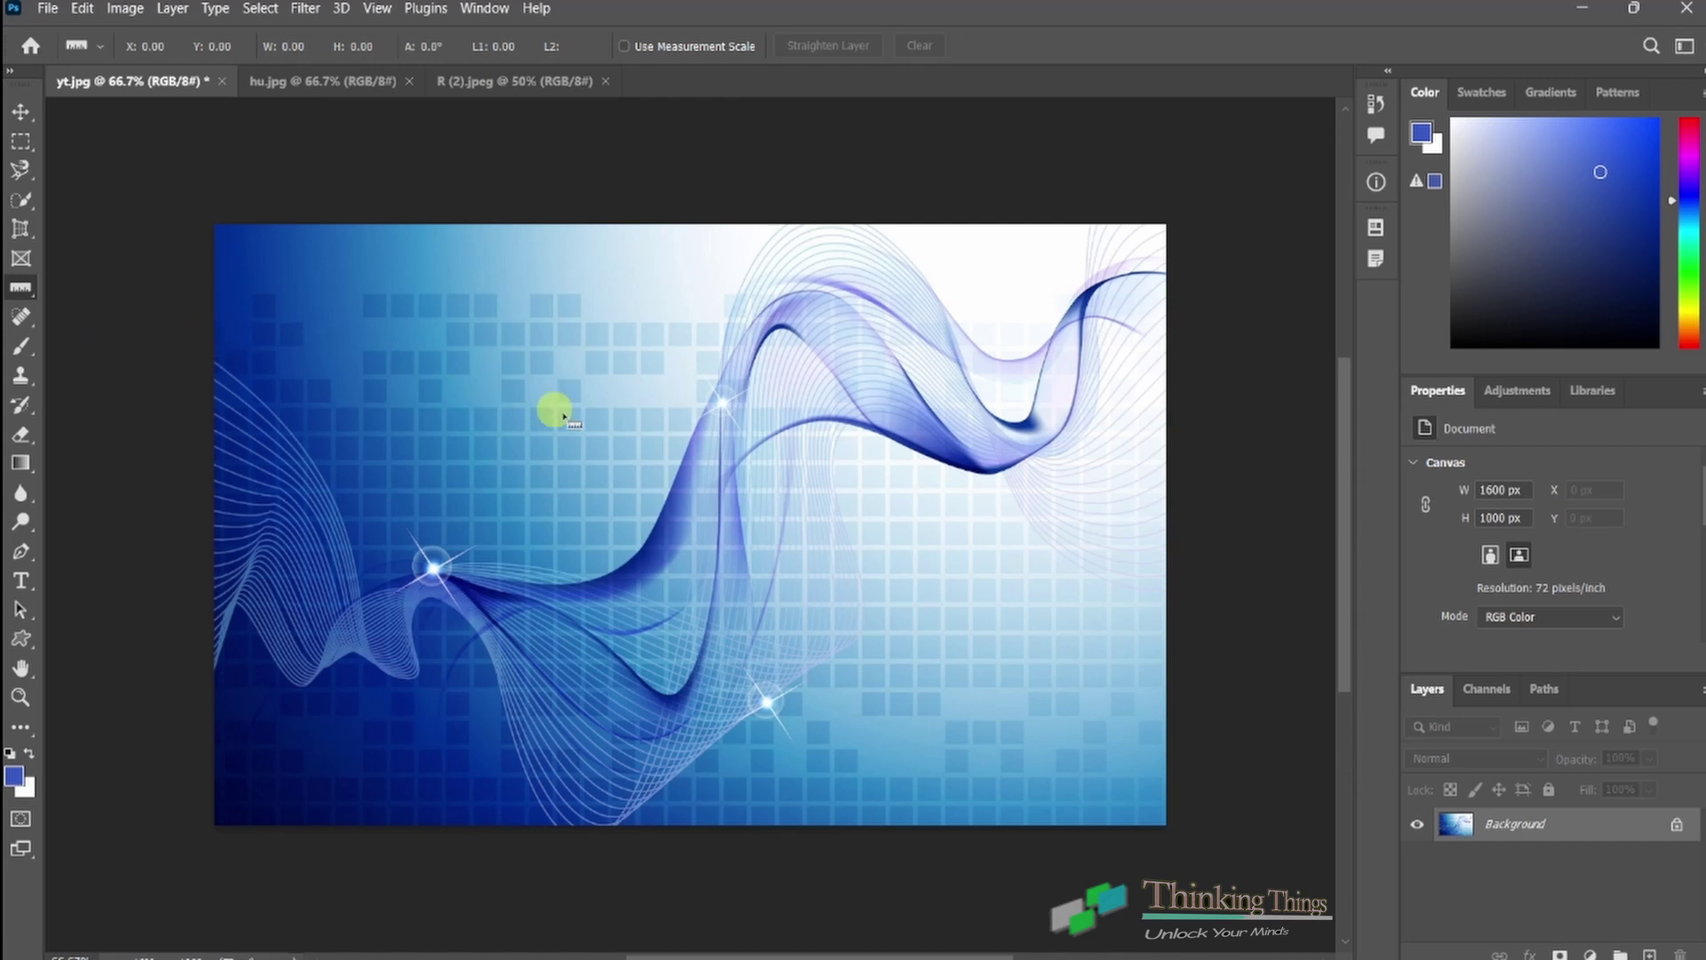
{"action": "scroll", "coordinate": [437, 410], "scroll_direction": "down", "scroll_amount": 2}
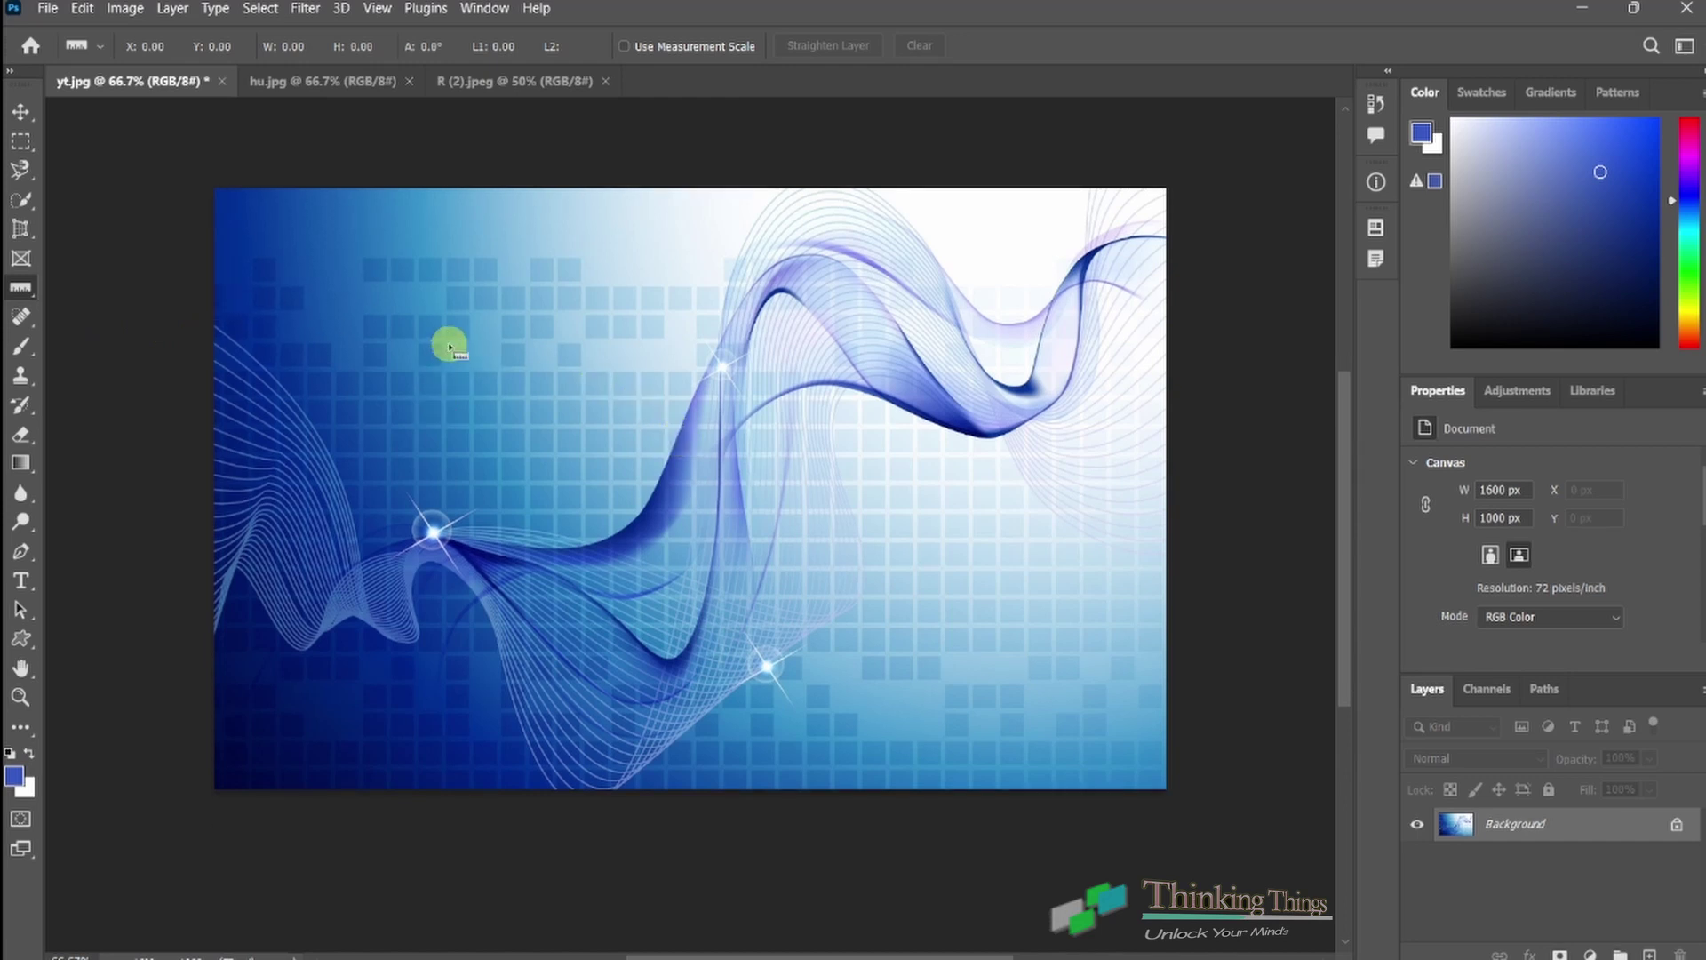
{"action": "left_click", "coordinate": [533, 80]}
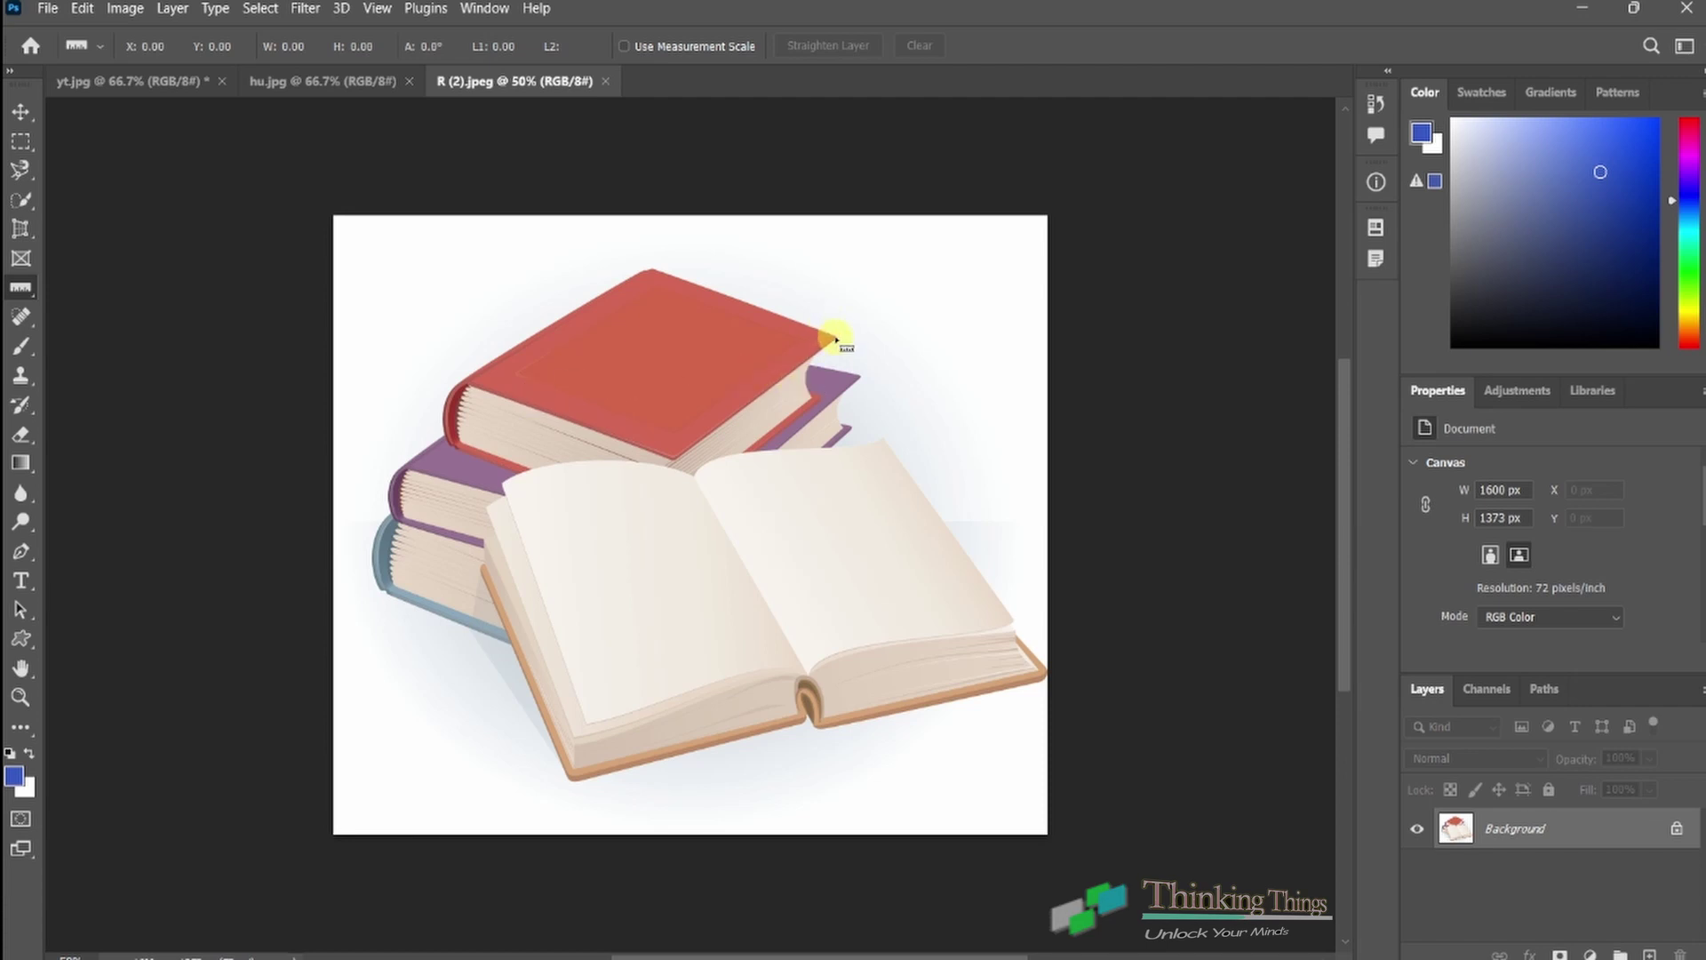
{"action": "mouse_move", "coordinate": [833, 338]}
{"action": "left_mouse_down"}
{"action": "mouse_move", "coordinate": [809, 374]}
{"action": "mouse_move", "coordinate": [663, 454]}
{"action": "mouse_move", "coordinate": [675, 462]}
{"action": "left_mouse_up"}
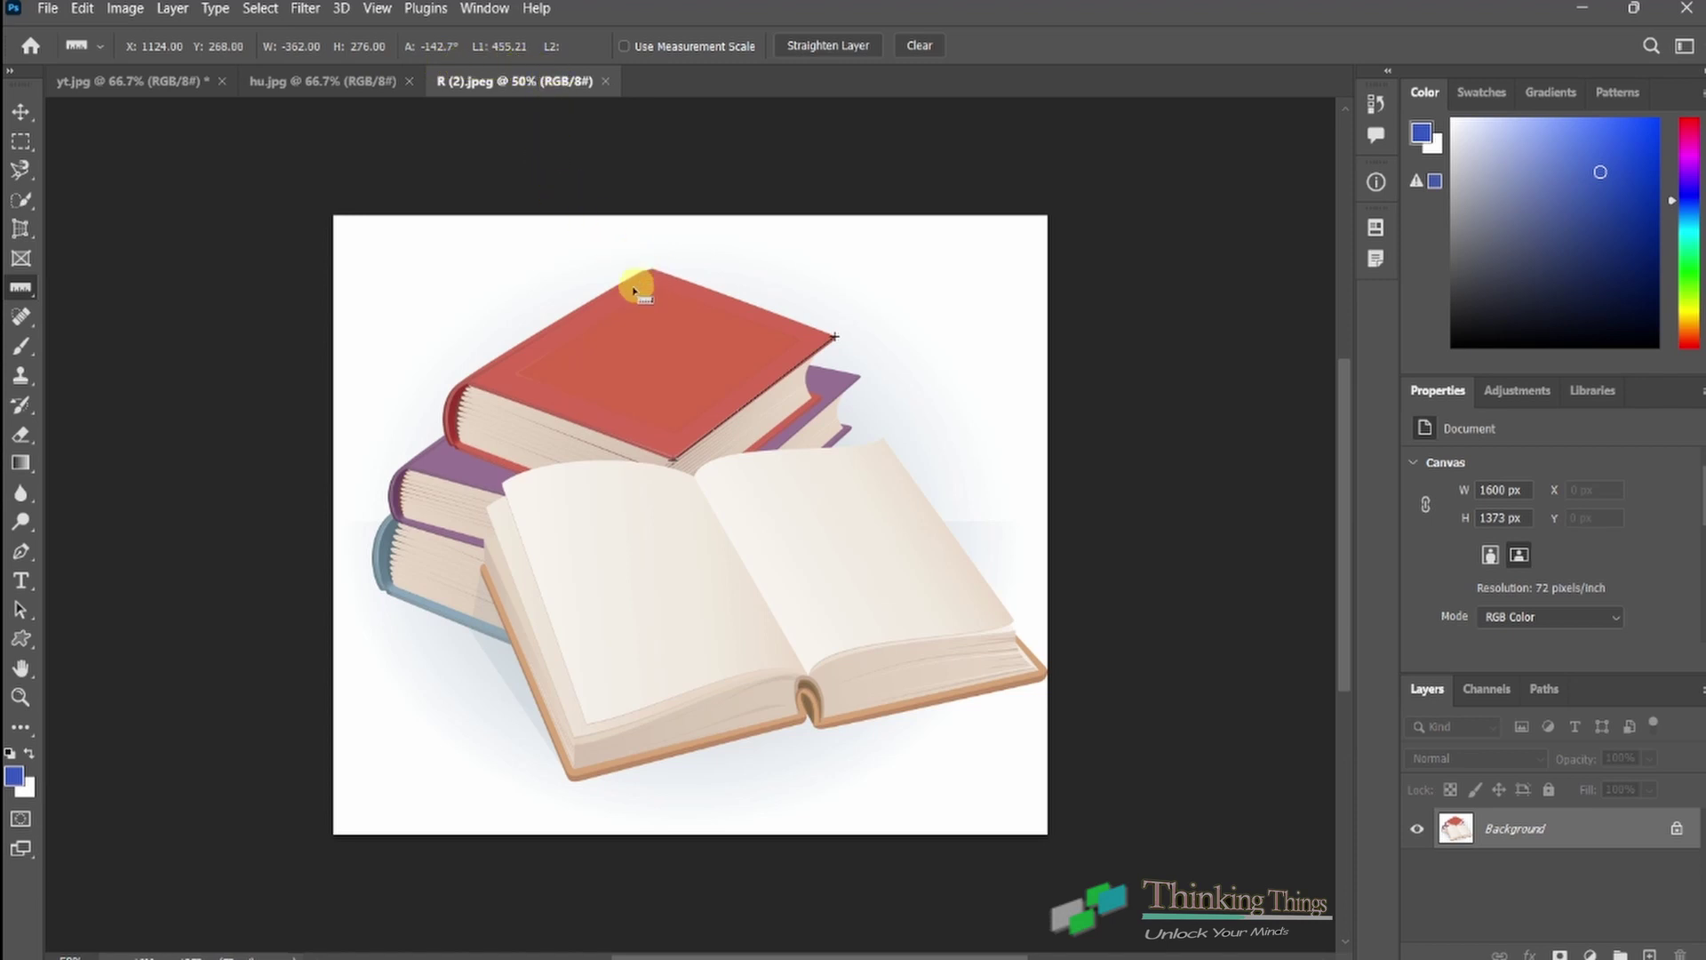
Step: Attach a 'Test Note' to the red book with the Note Tool
{"action": "right_click", "coordinate": [34, 291]}
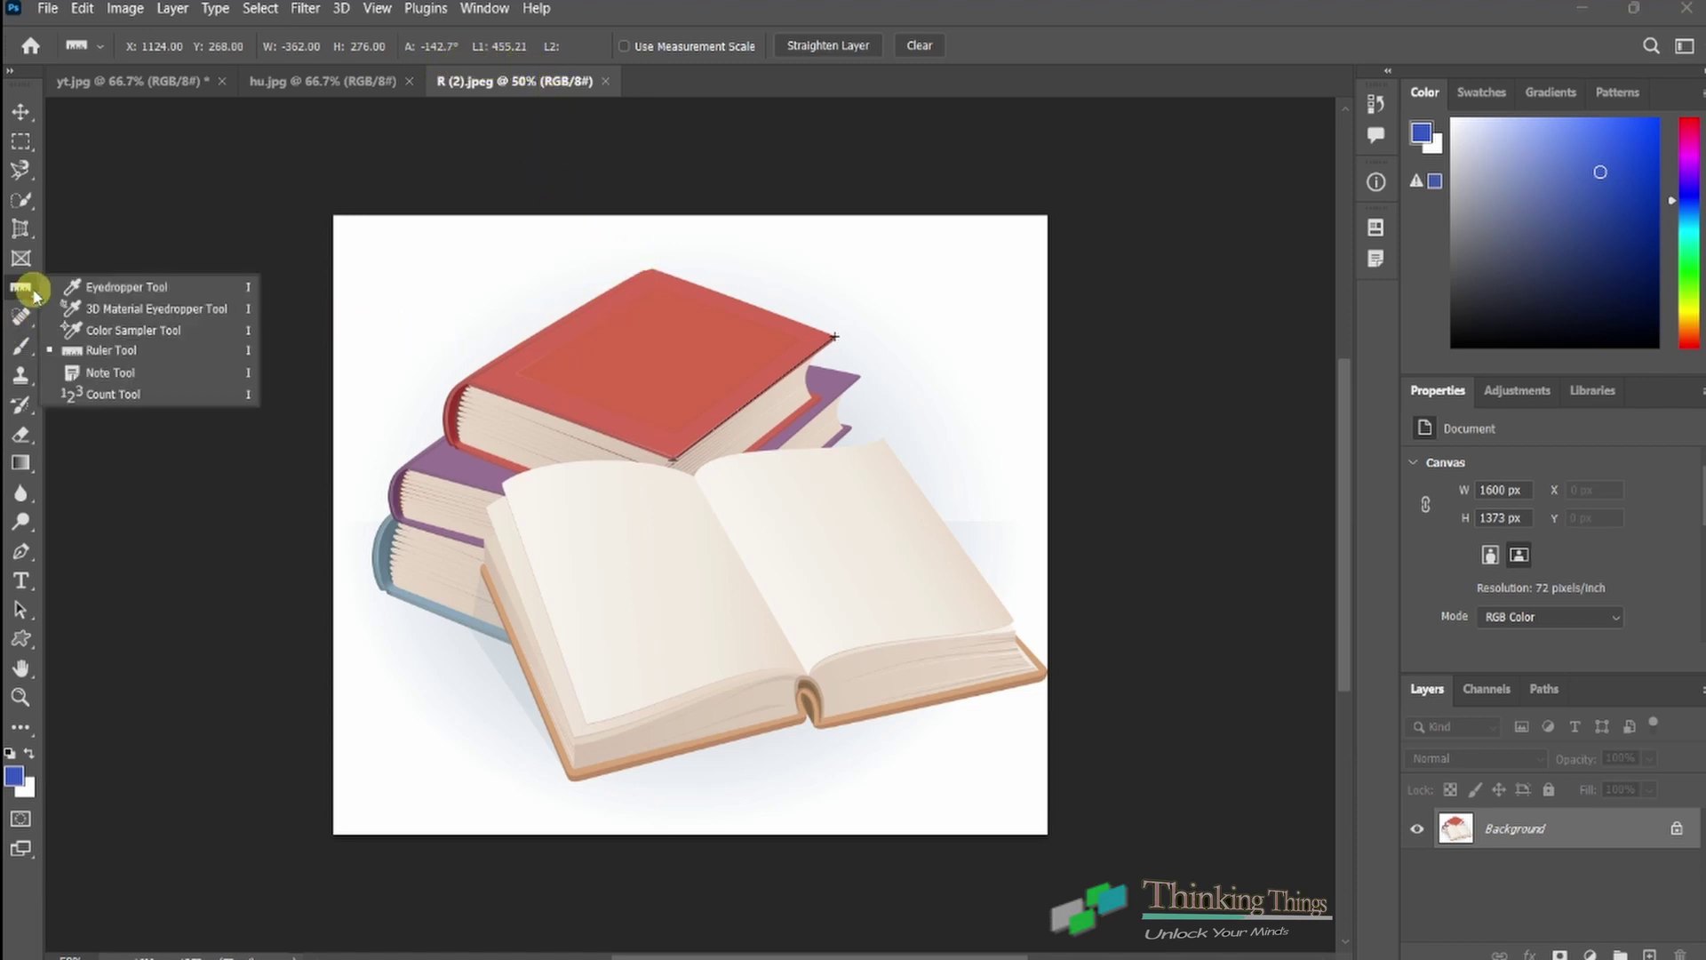
{"action": "left_click", "coordinate": [110, 373]}
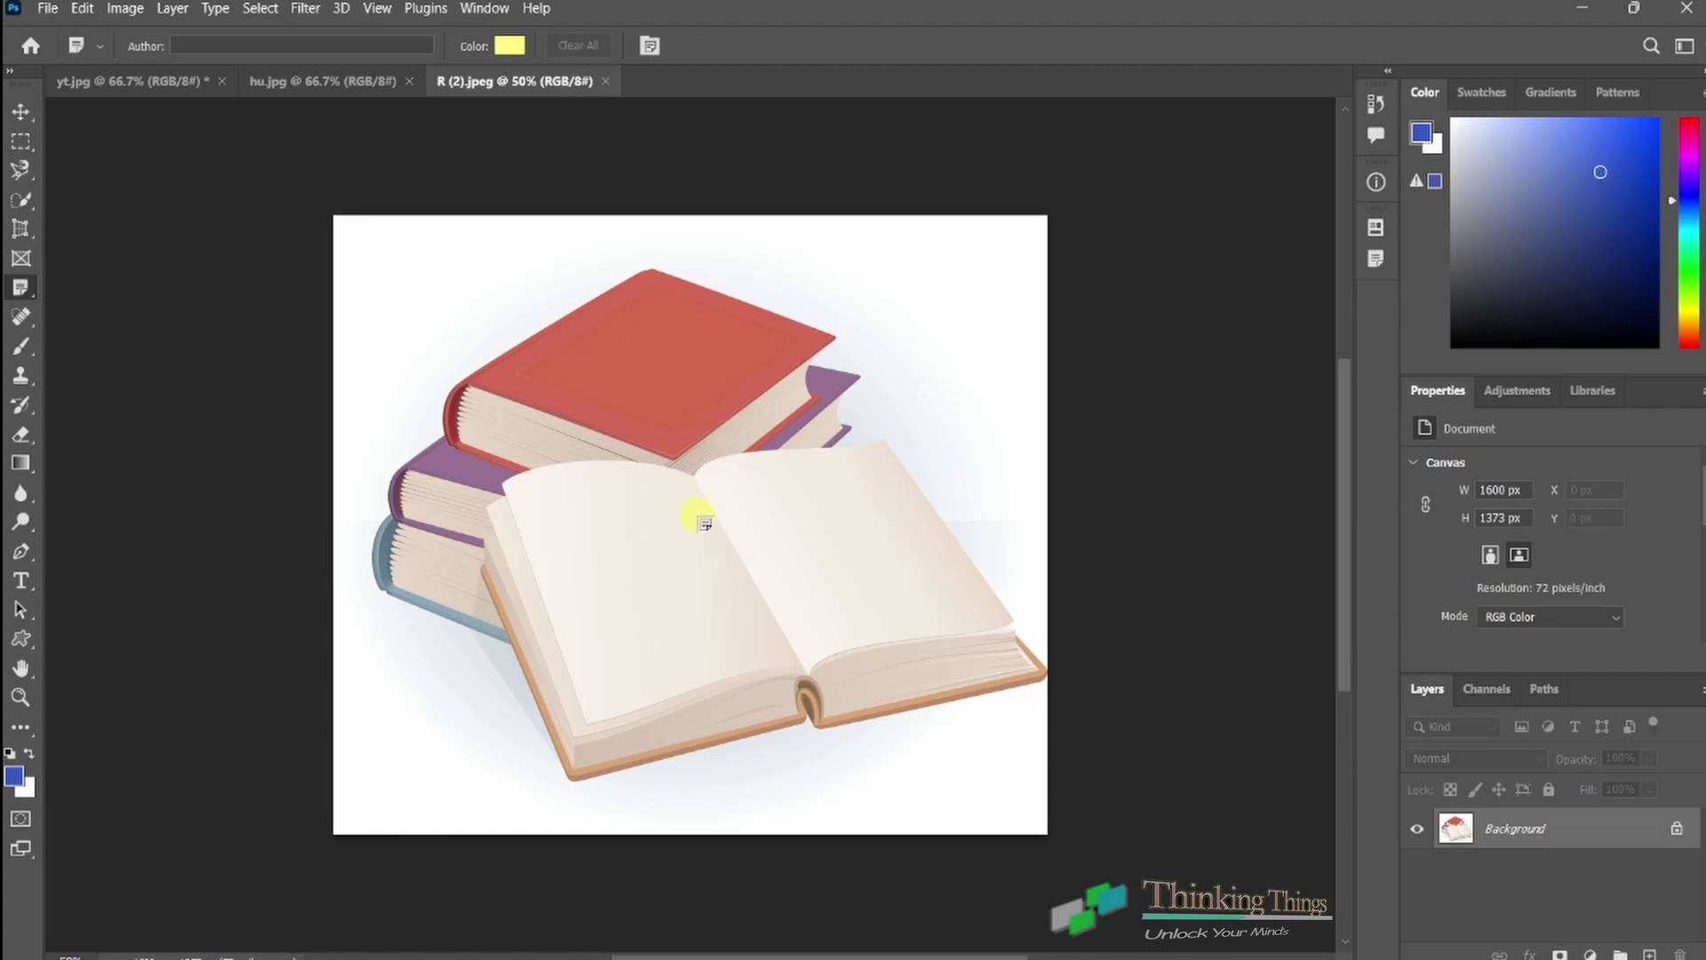
{"action": "left_click", "coordinate": [789, 339]}
{"action": "type", "text": "Te"}
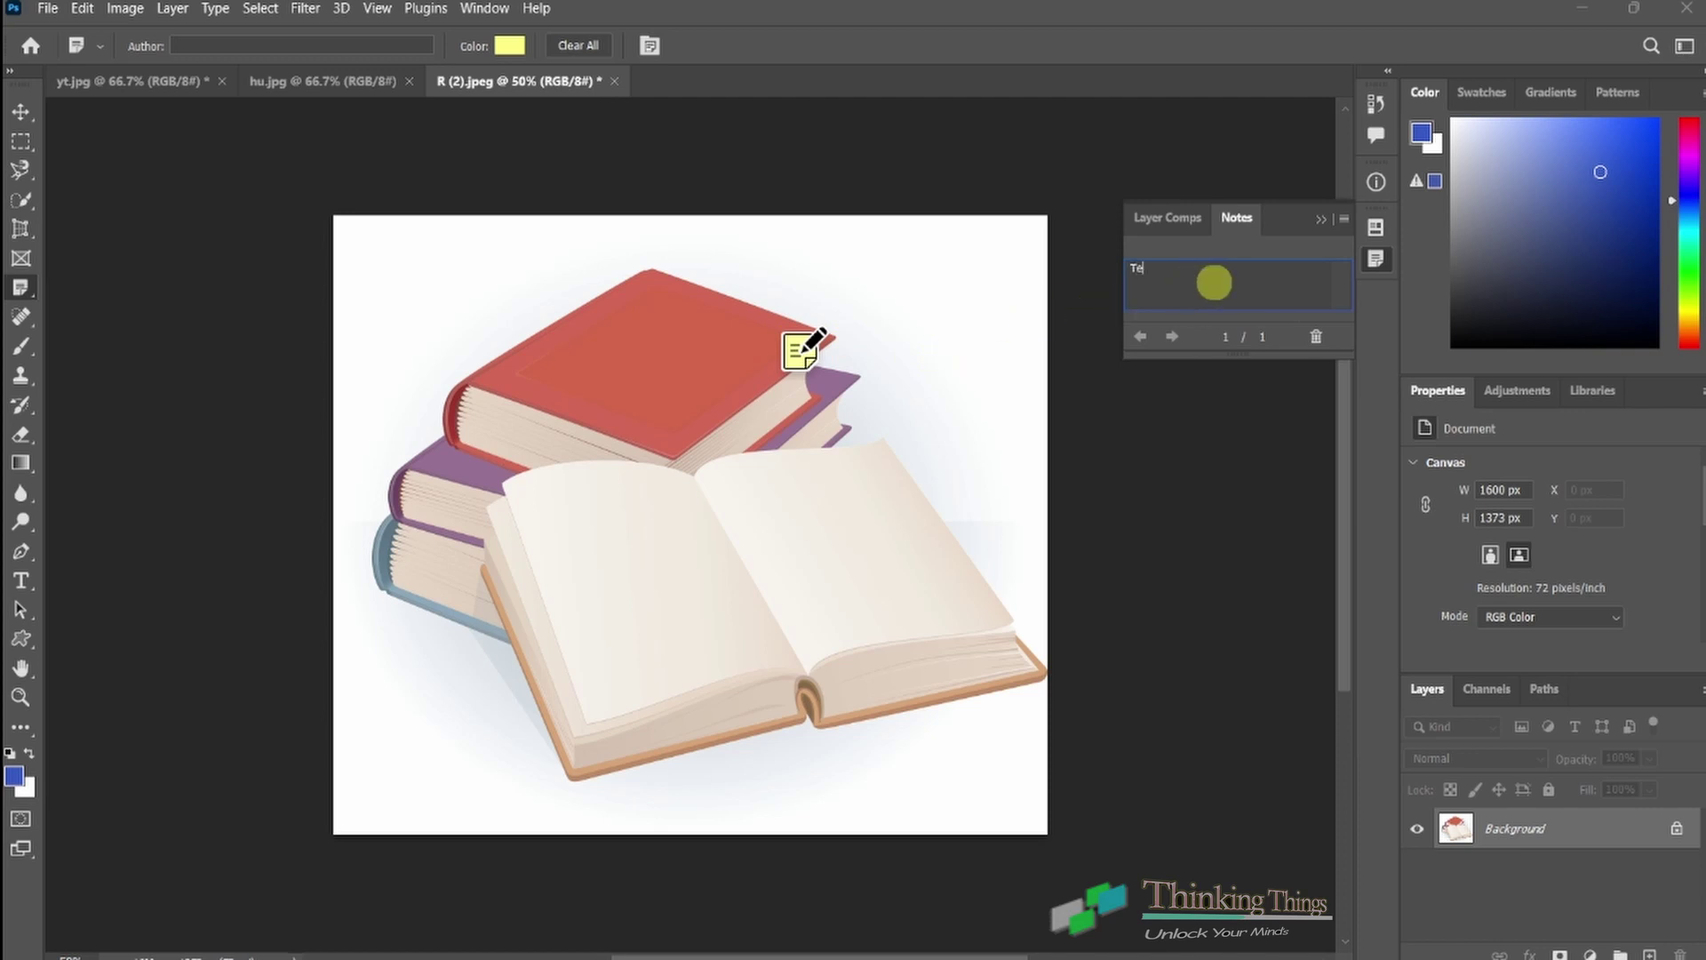
{"action": "type", "text": "st "}
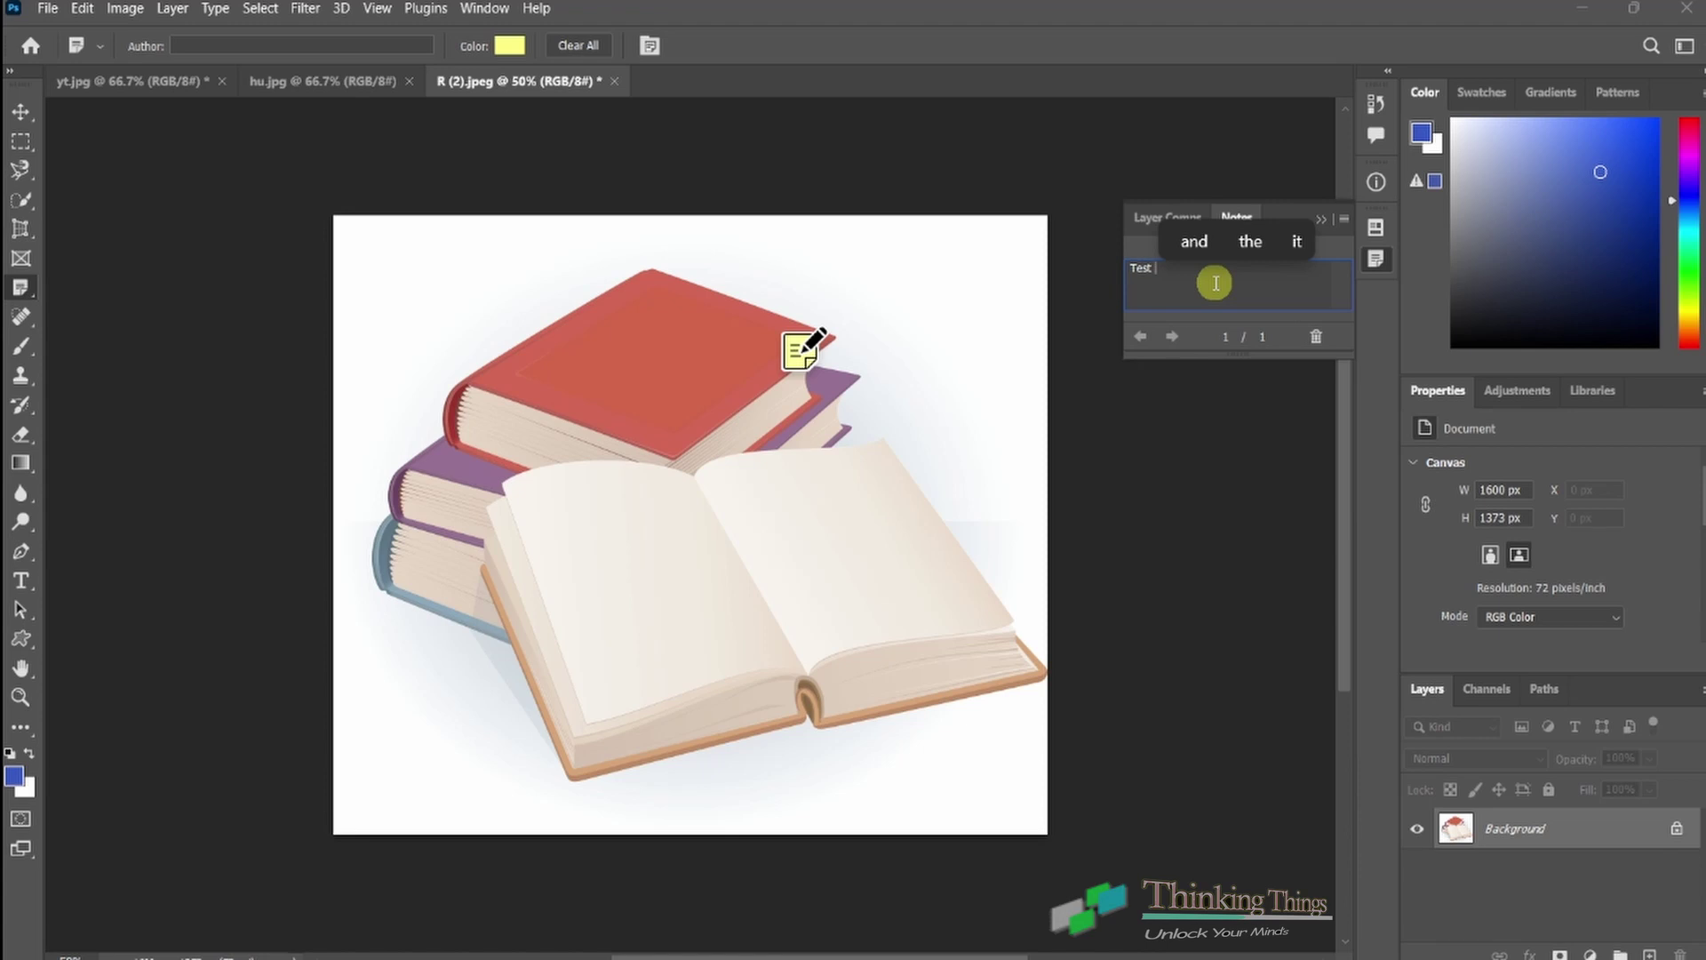
{"action": "type", "text": "Note"}
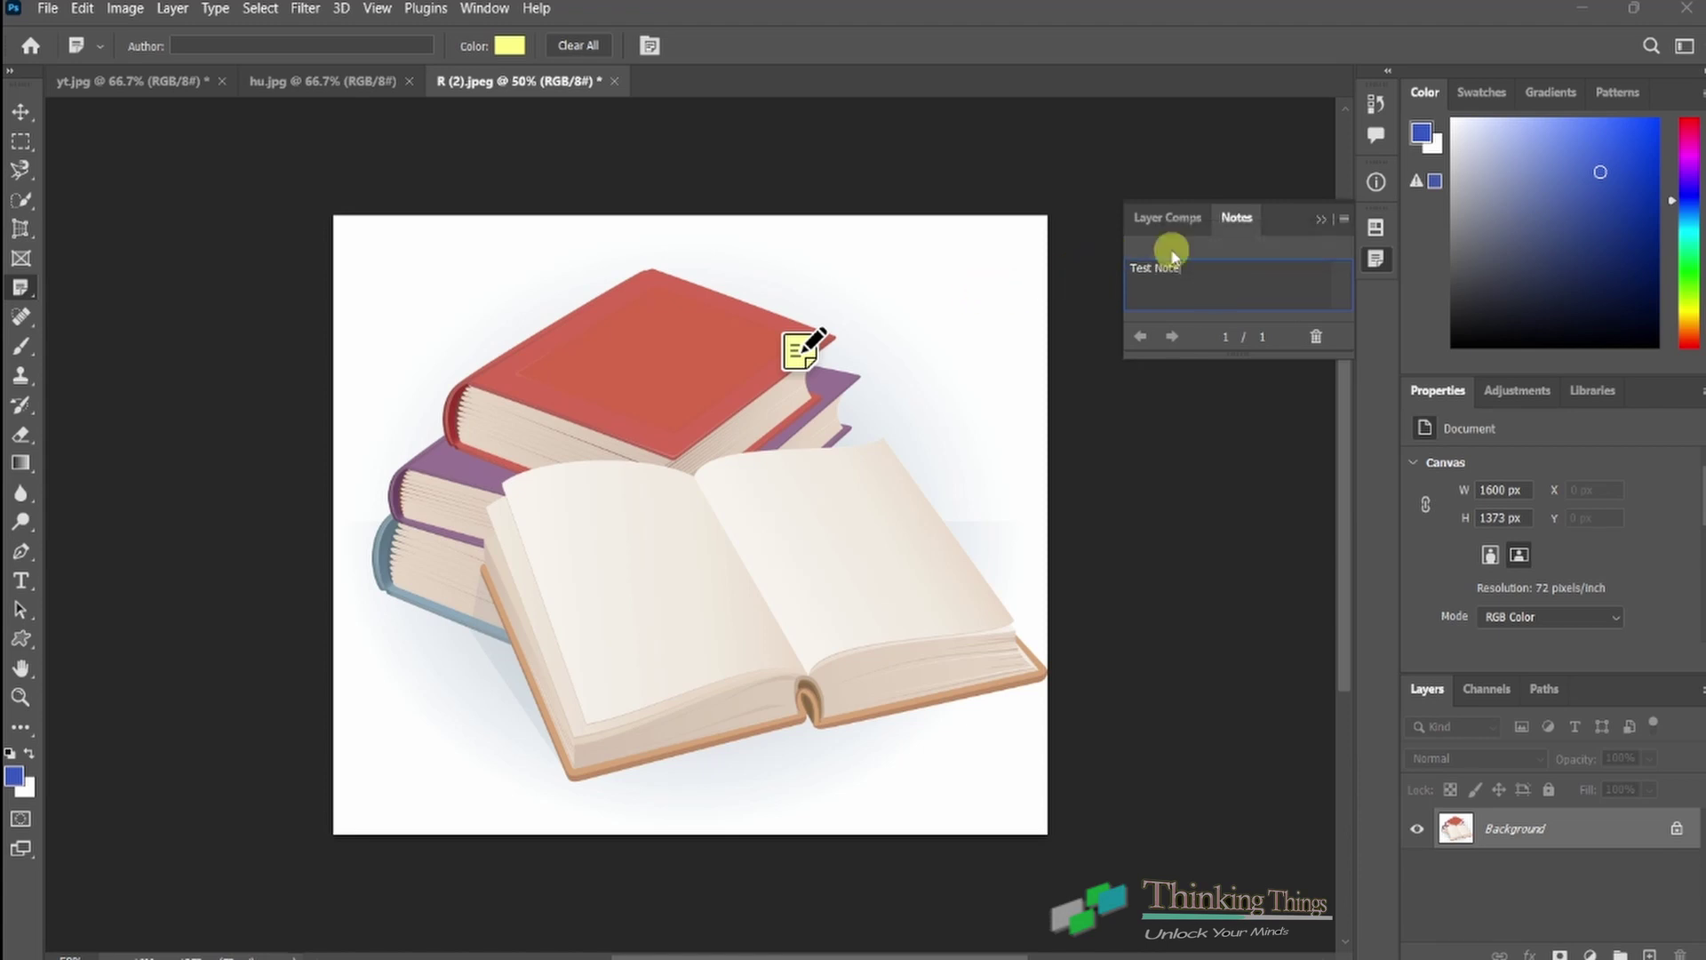
Step: Review the note in the Notes panel, close it, and delete all notes from the image
{"action": "left_click", "coordinate": [1322, 222]}
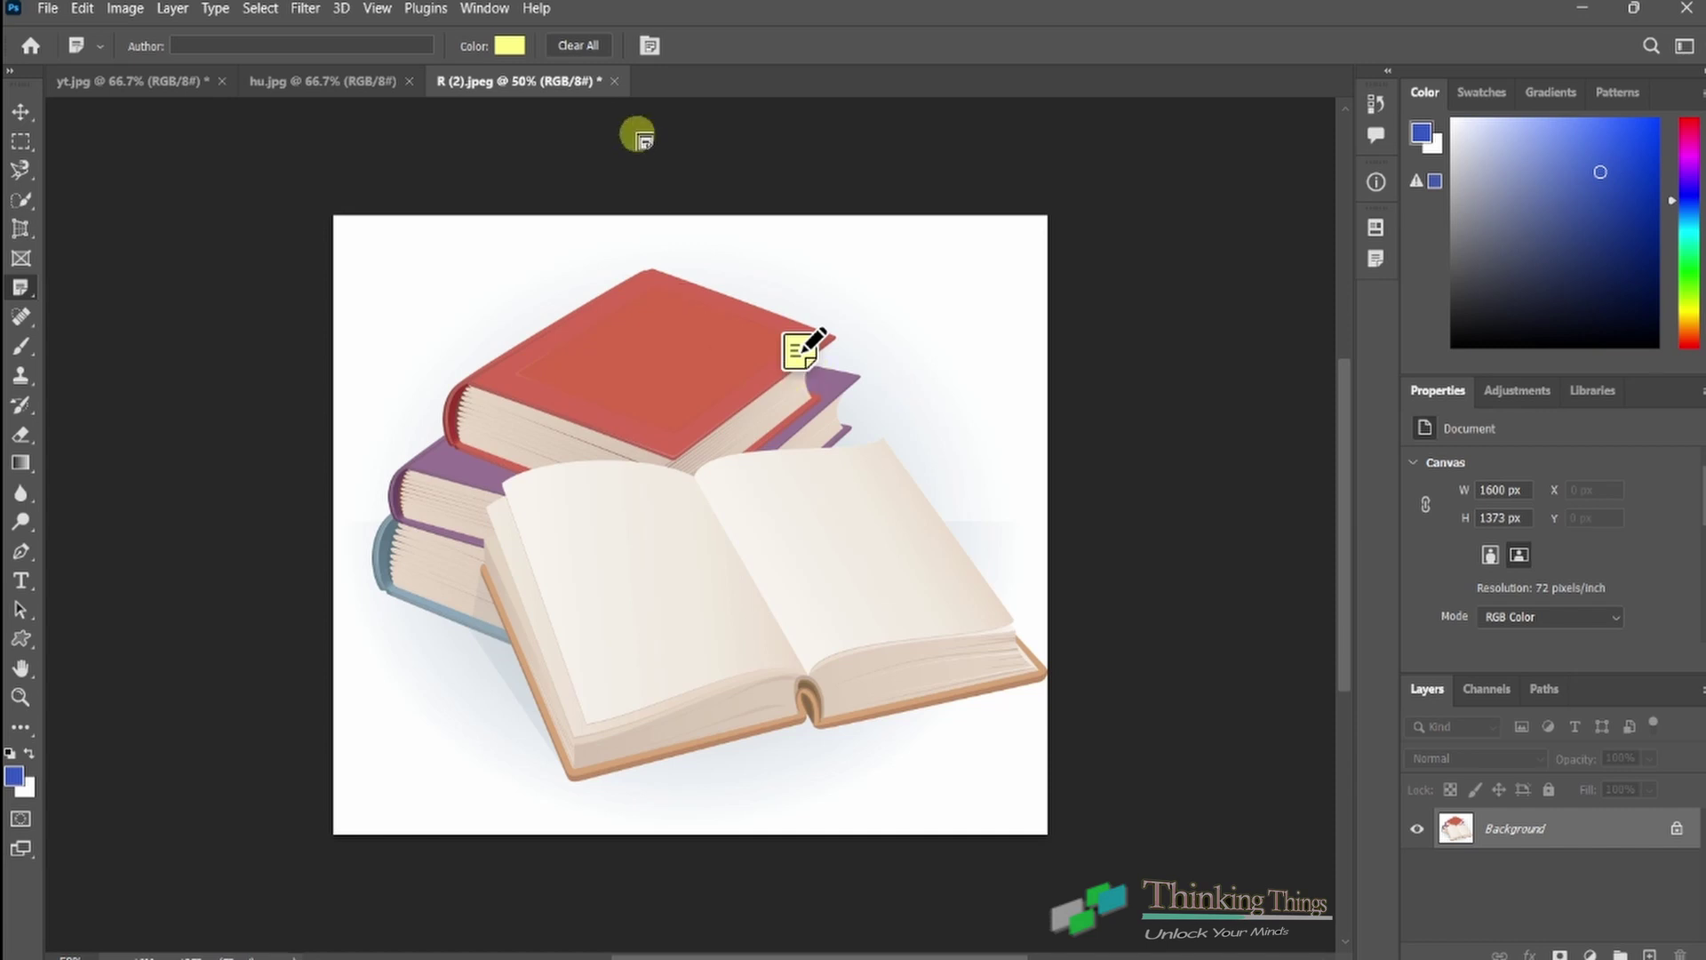
{"action": "left_click", "coordinate": [651, 48]}
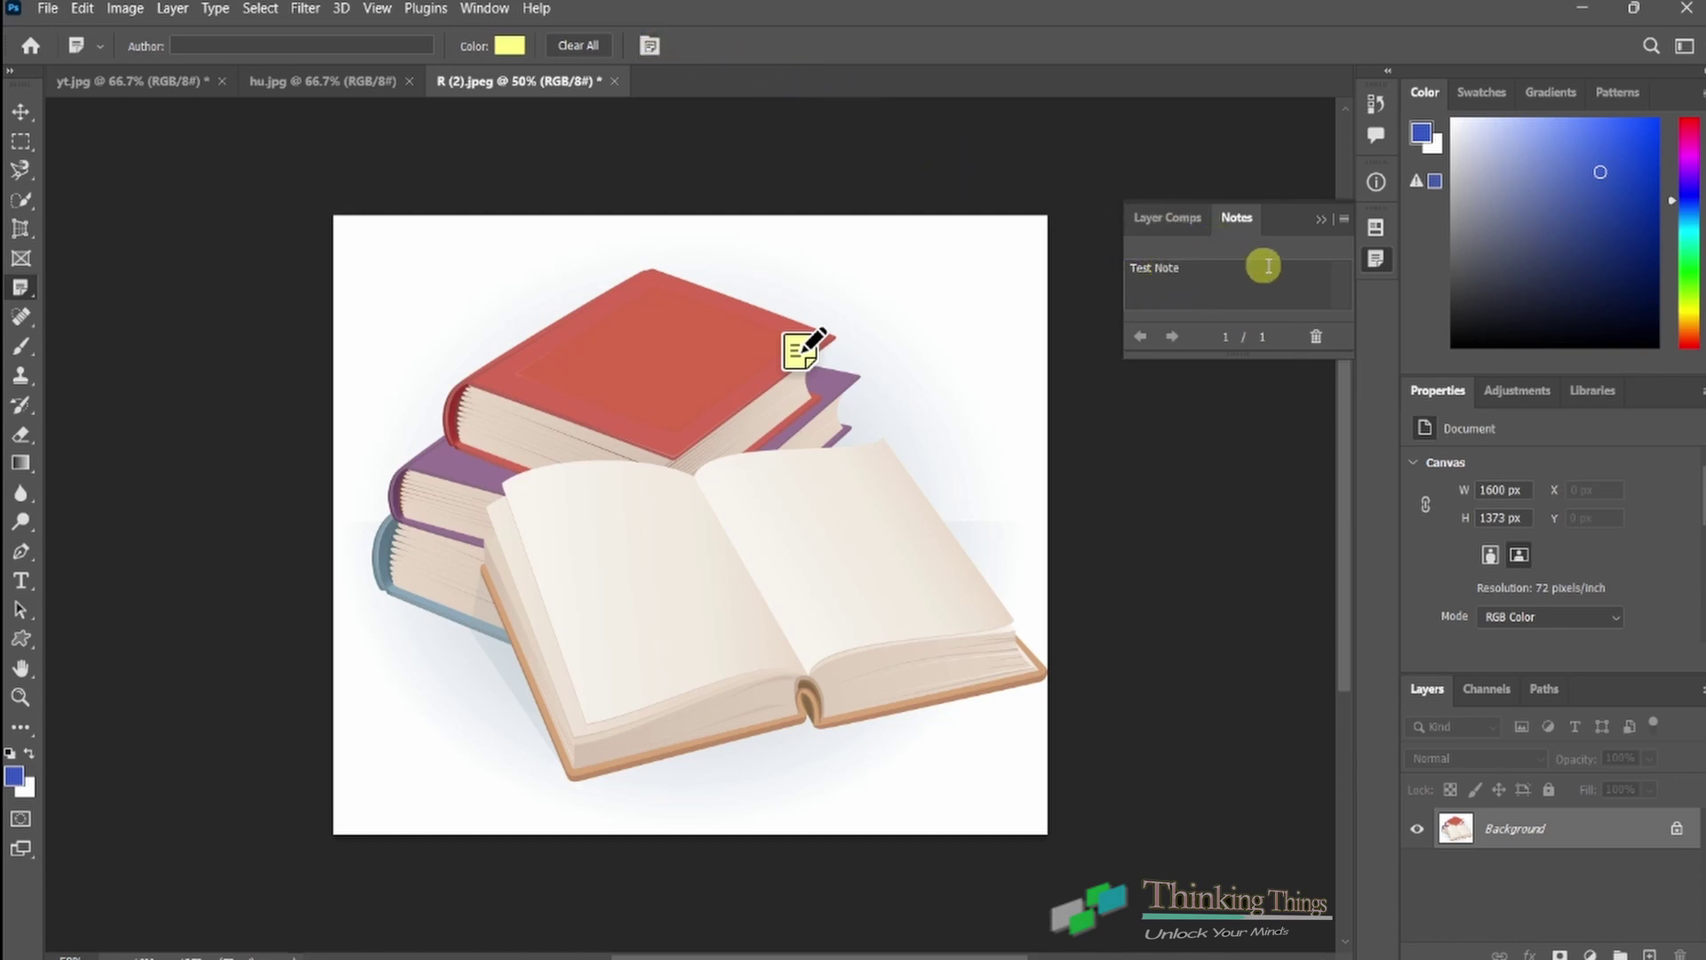
{"action": "left_click", "coordinate": [1320, 229]}
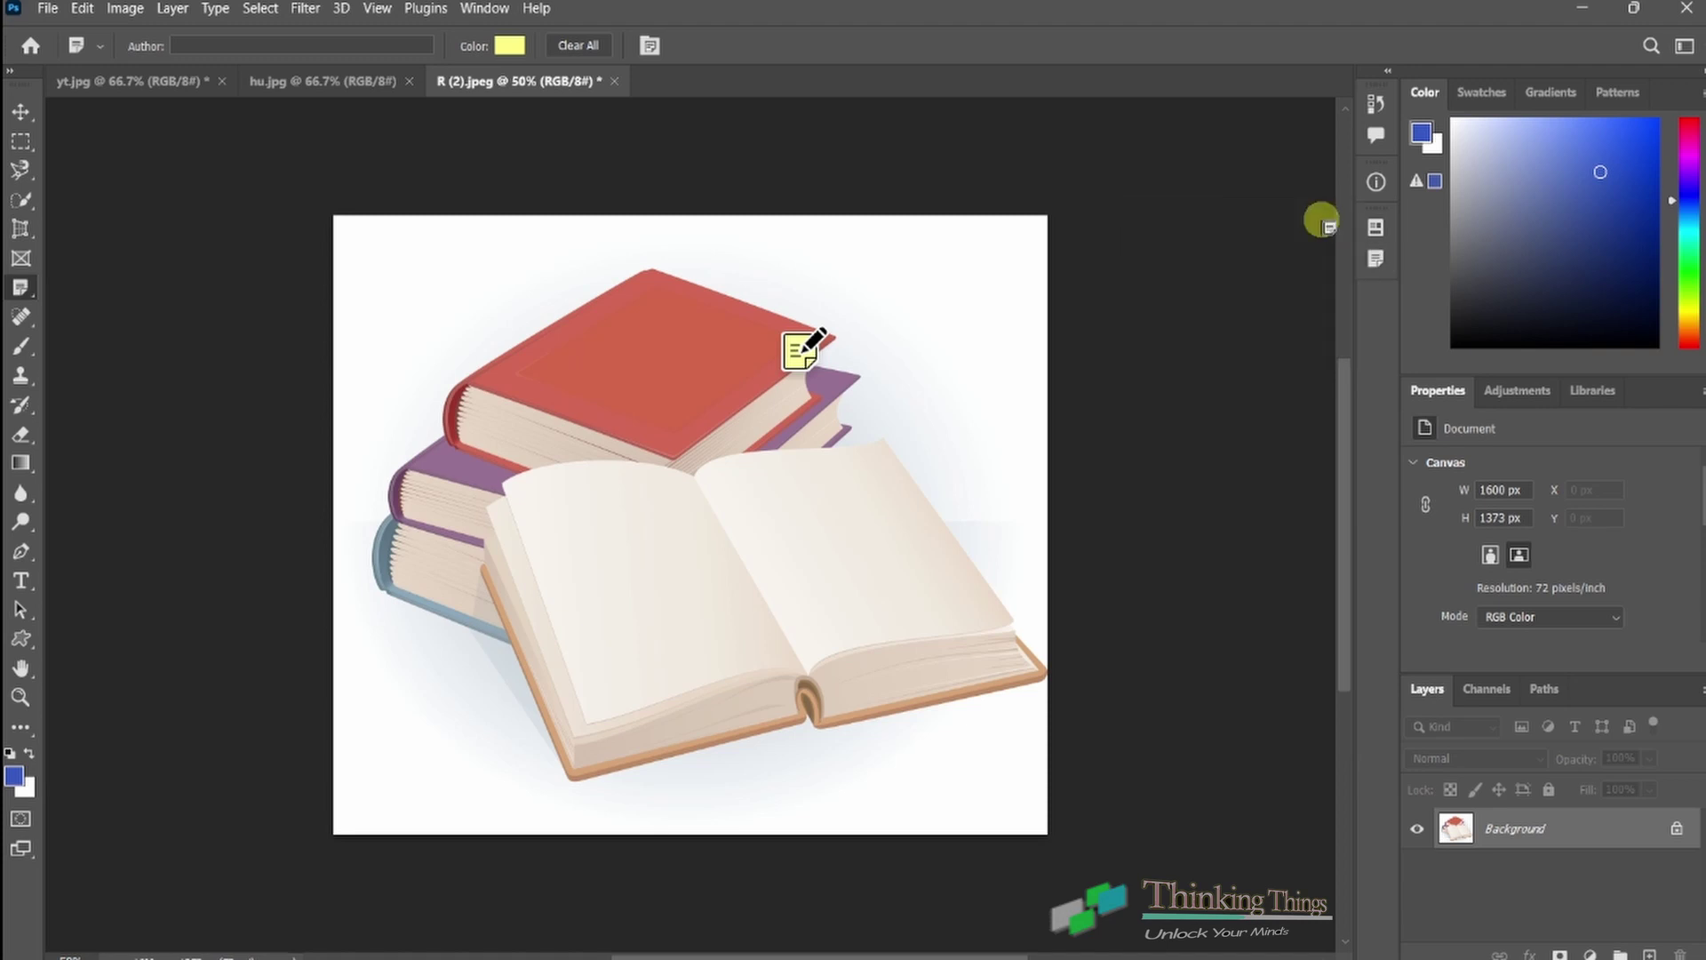
{"action": "key", "text": "Delete"}
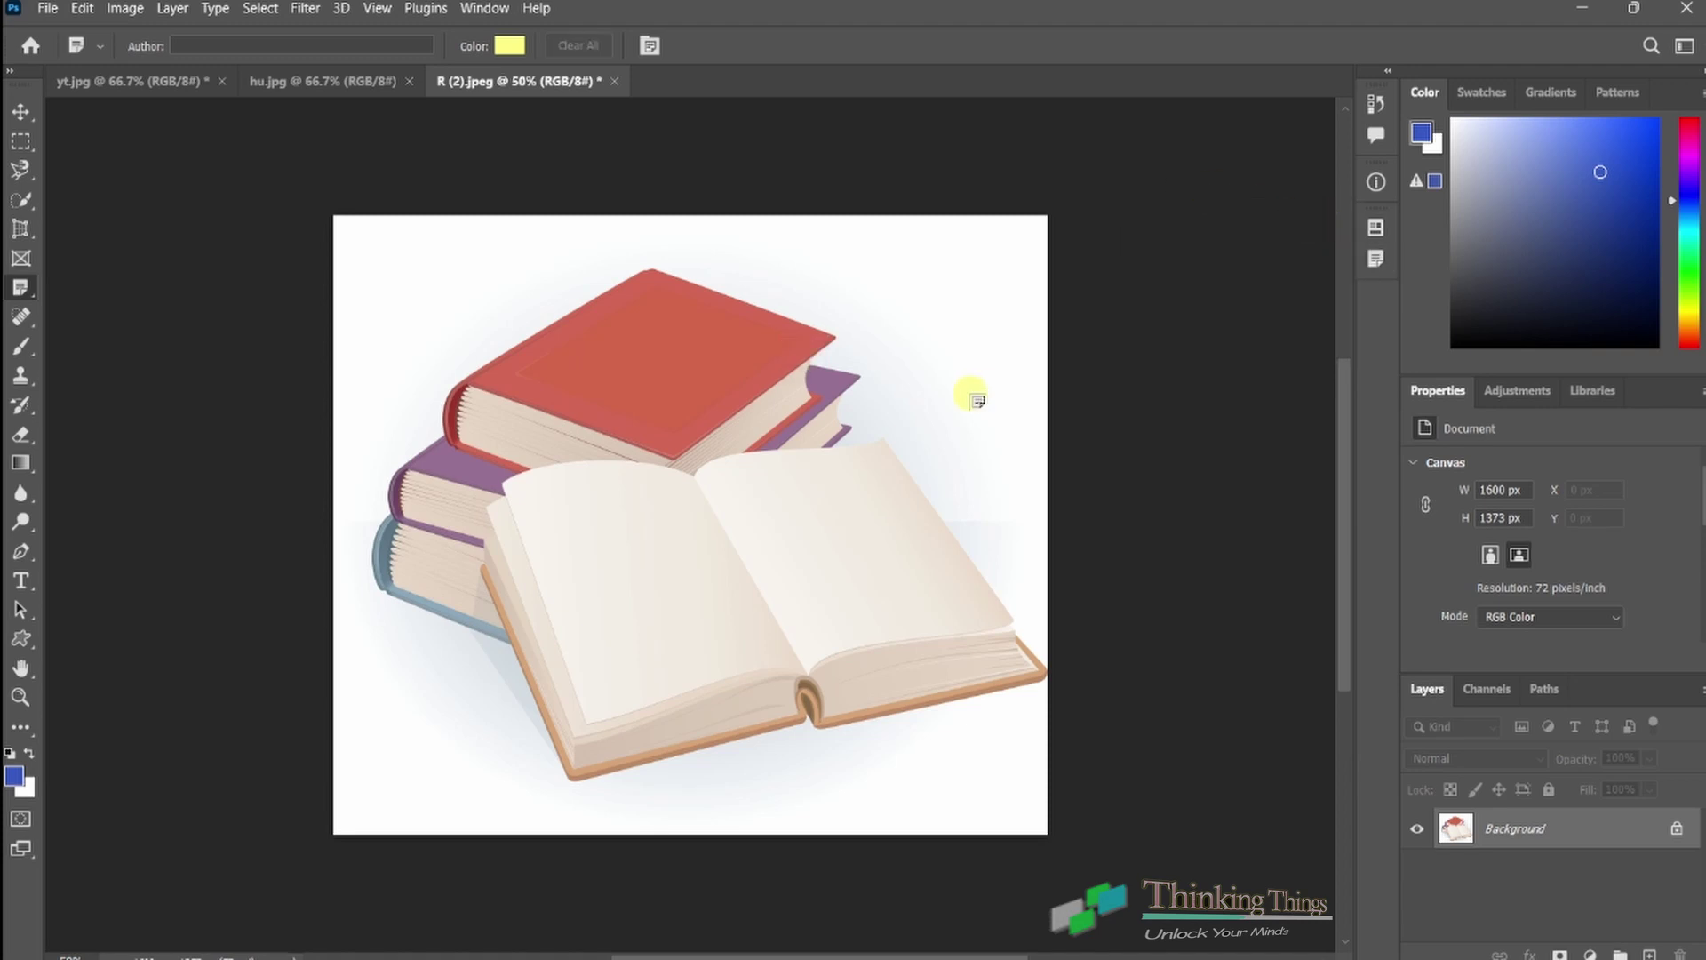
Step: Choose the Count Tool with label size 16 and marker size 6
{"action": "right_click", "coordinate": [20, 289]}
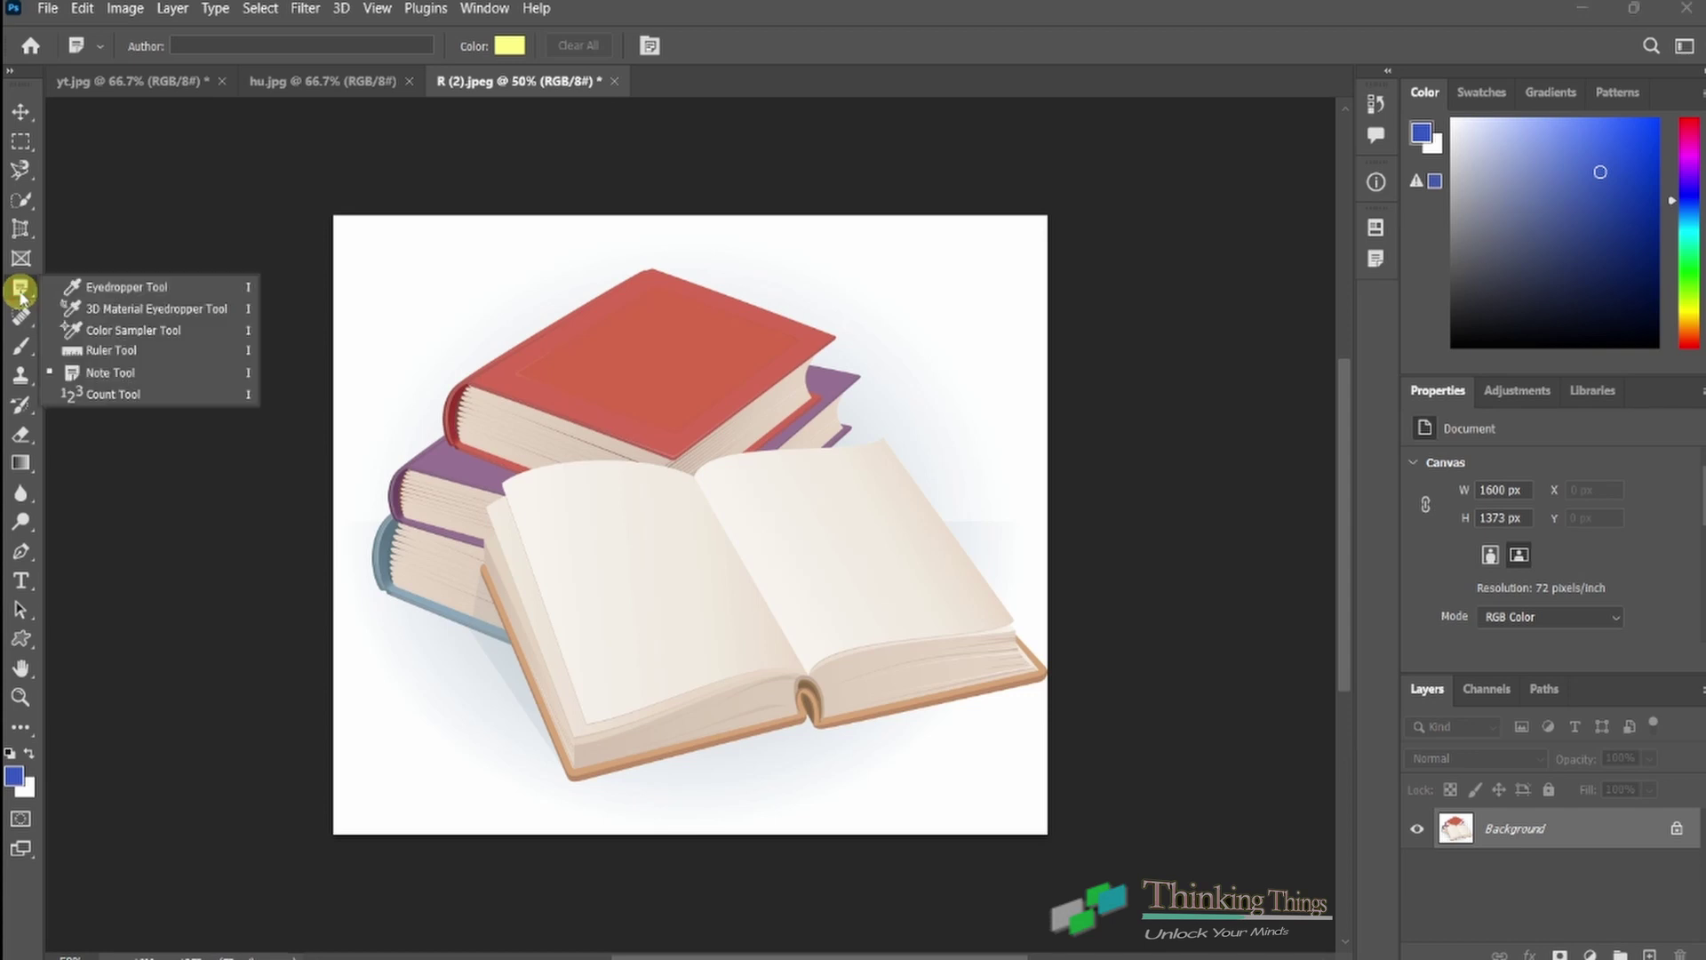
{"action": "left_click", "coordinate": [155, 391]}
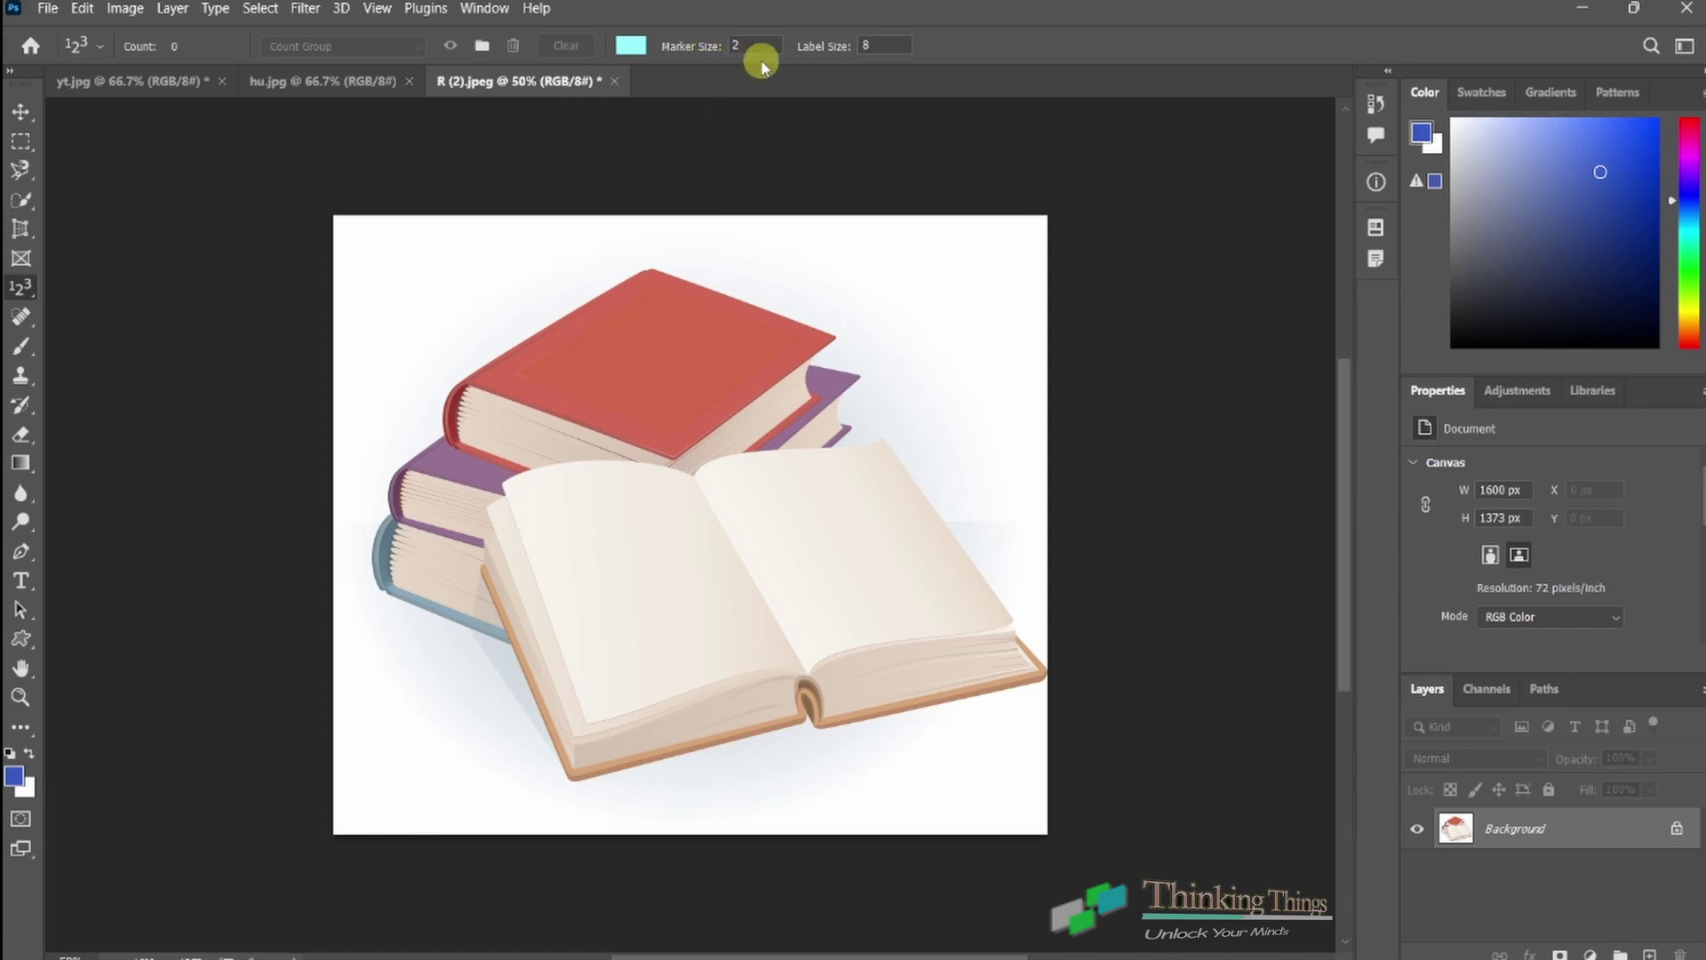
{"action": "left_click", "coordinate": [884, 46]}
{"action": "key", "text": "BackSpace"}
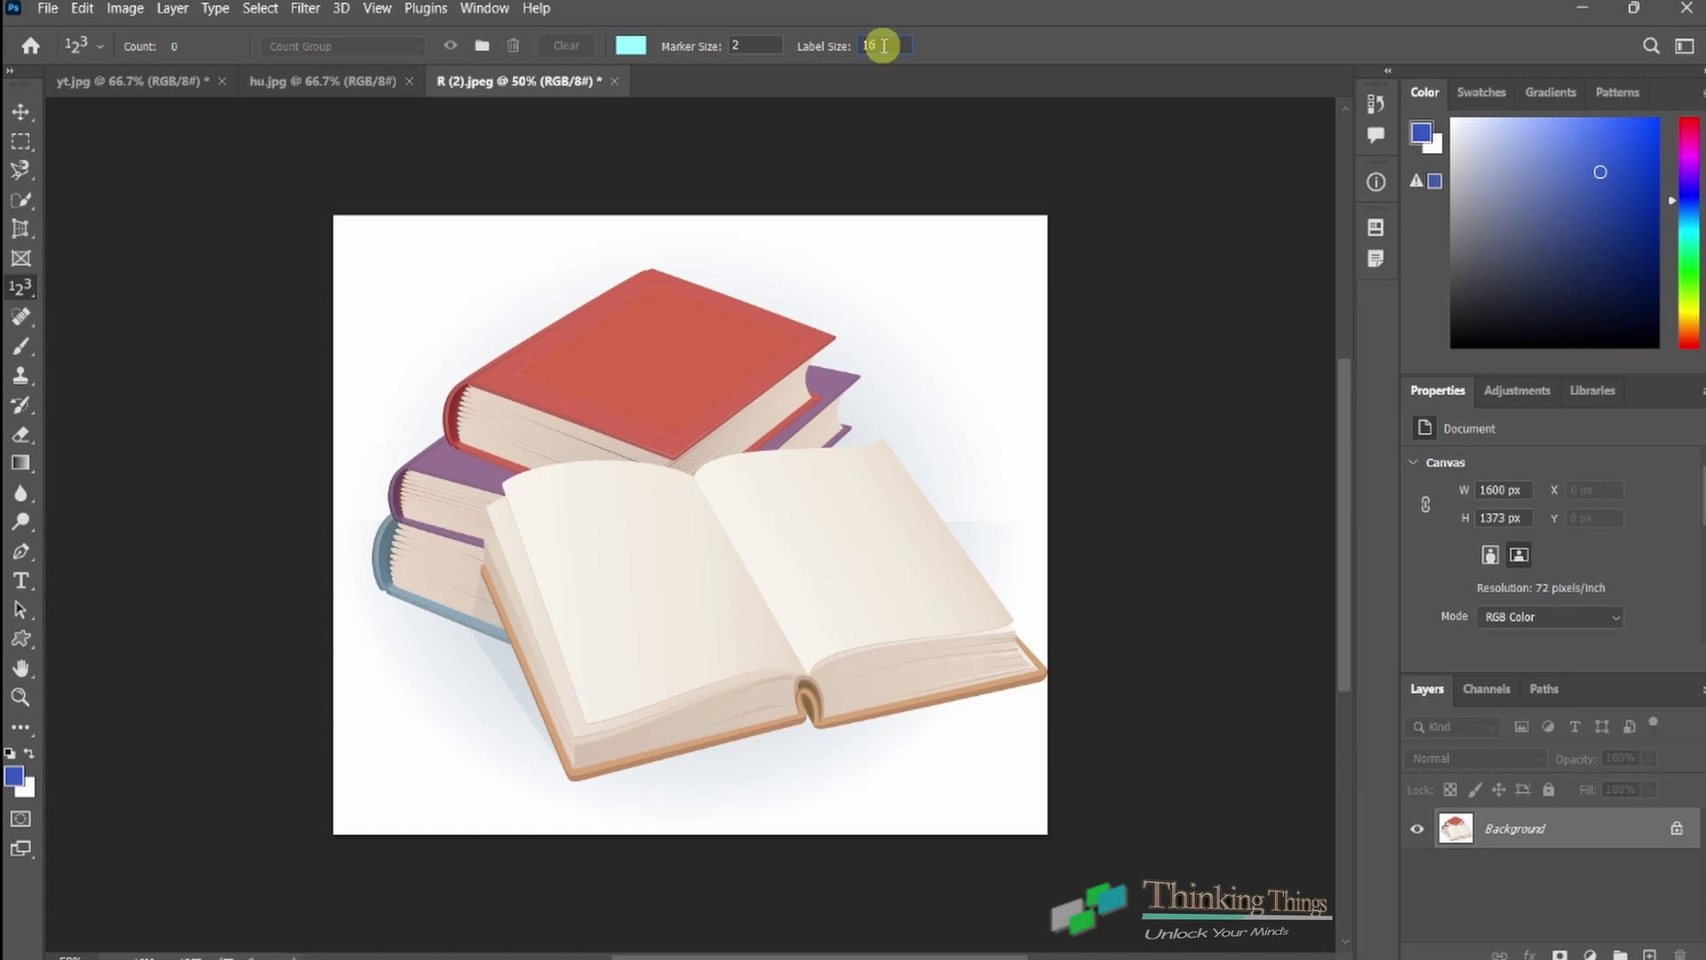
{"action": "type", "text": "16"}
{"action": "left_click", "coordinate": [742, 46]}
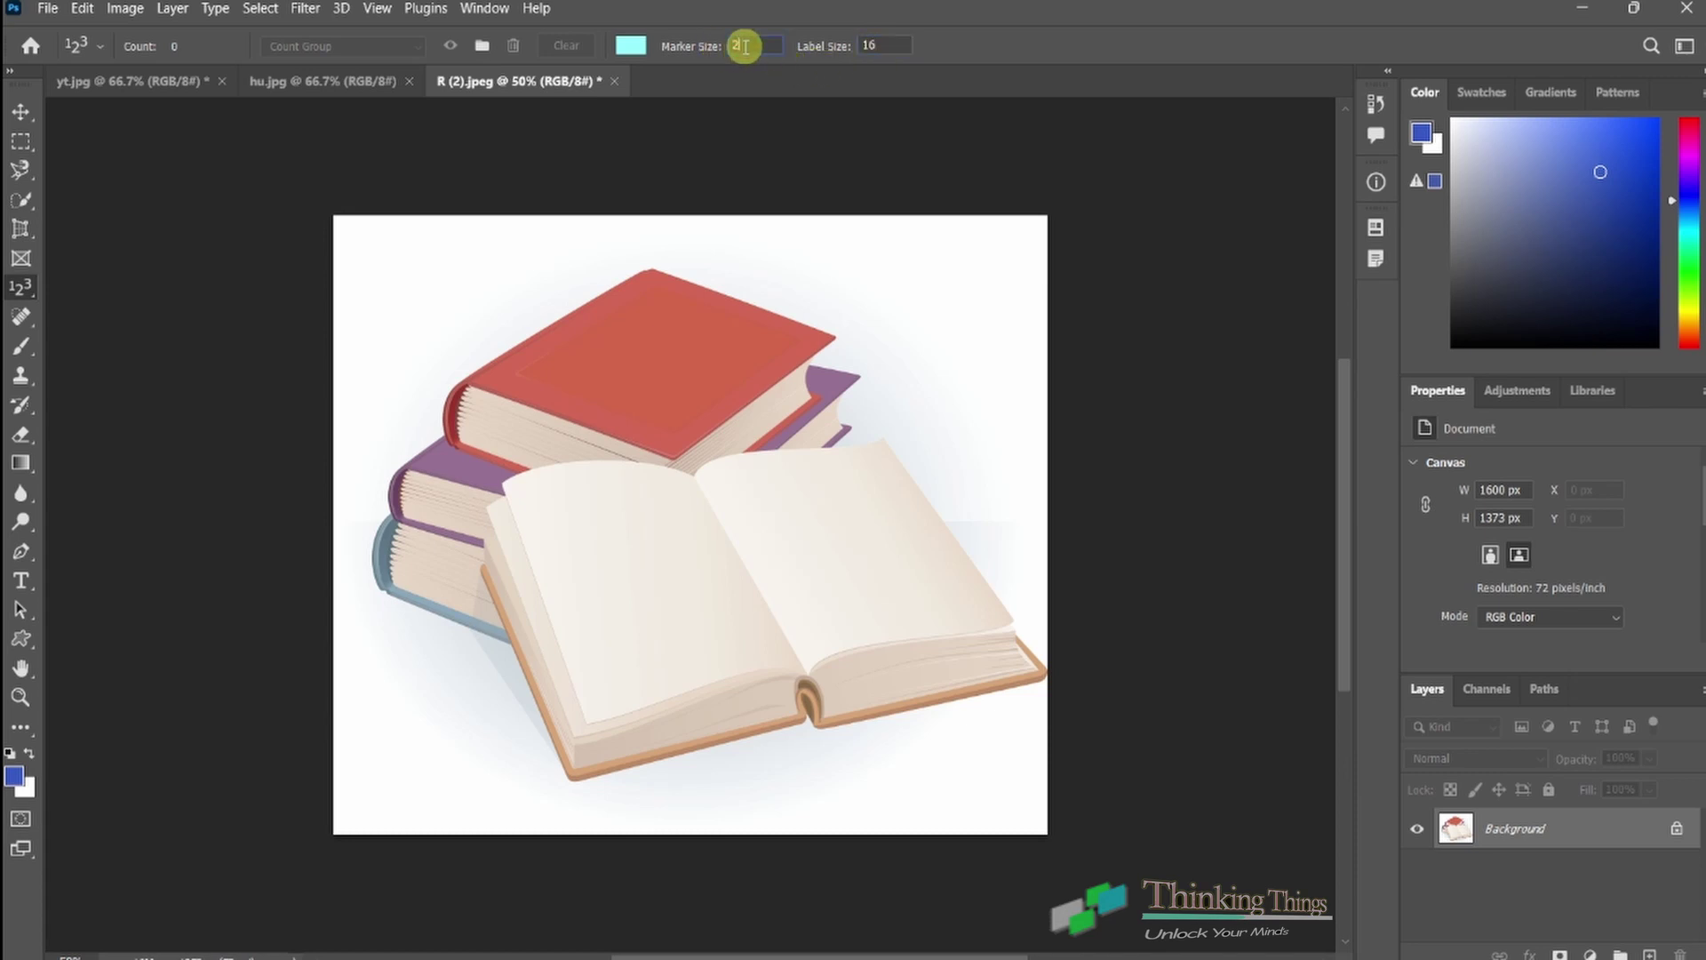
{"action": "key", "text": "BackSpace"}
{"action": "type", "text": "6"}
Step: Set the count marker colour to near-black #030707
{"action": "left_click", "coordinate": [627, 49]}
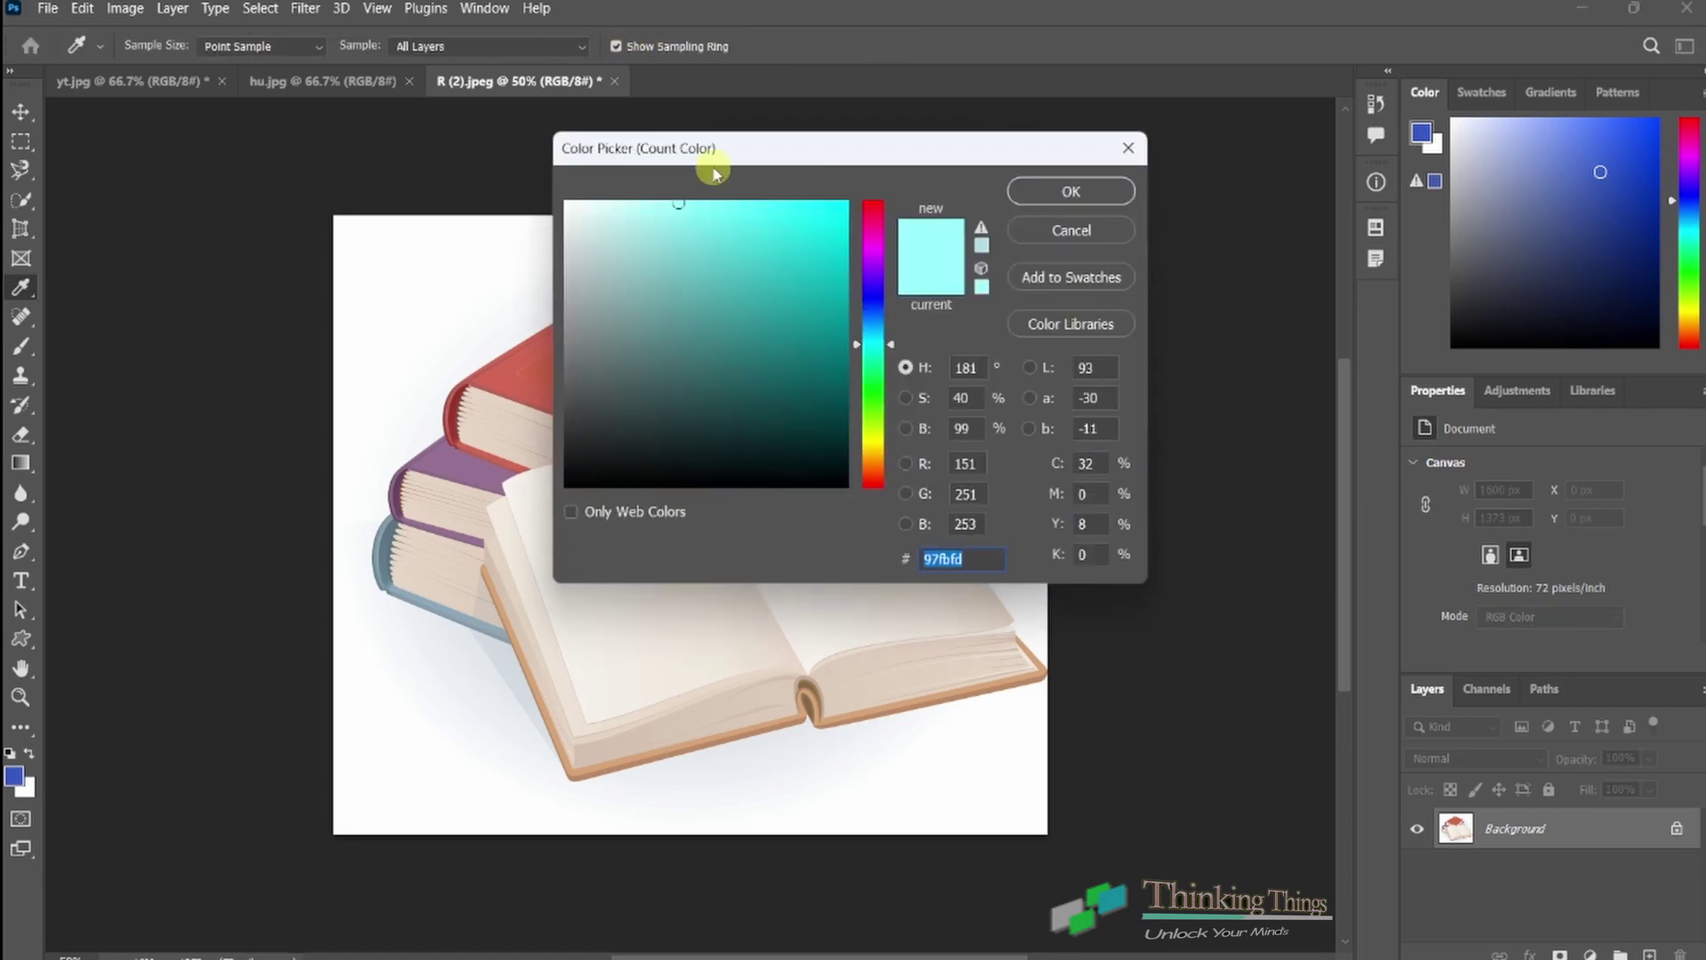
{"action": "left_click", "coordinate": [745, 480]}
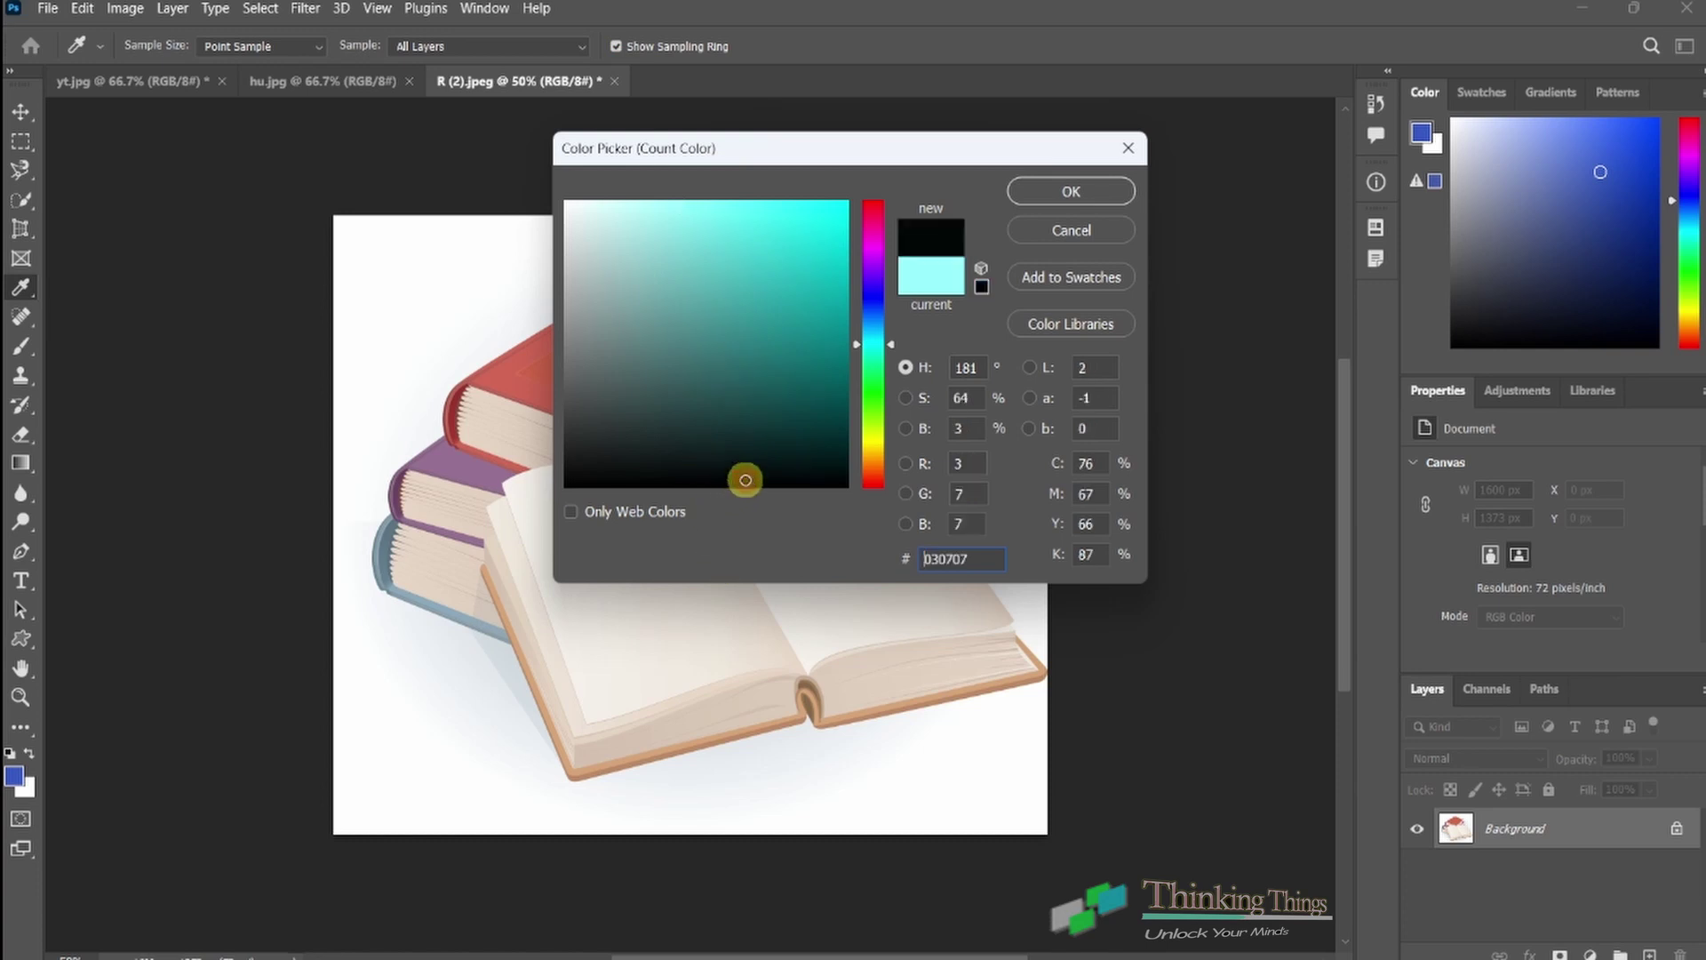
{"action": "left_click", "coordinate": [1107, 205]}
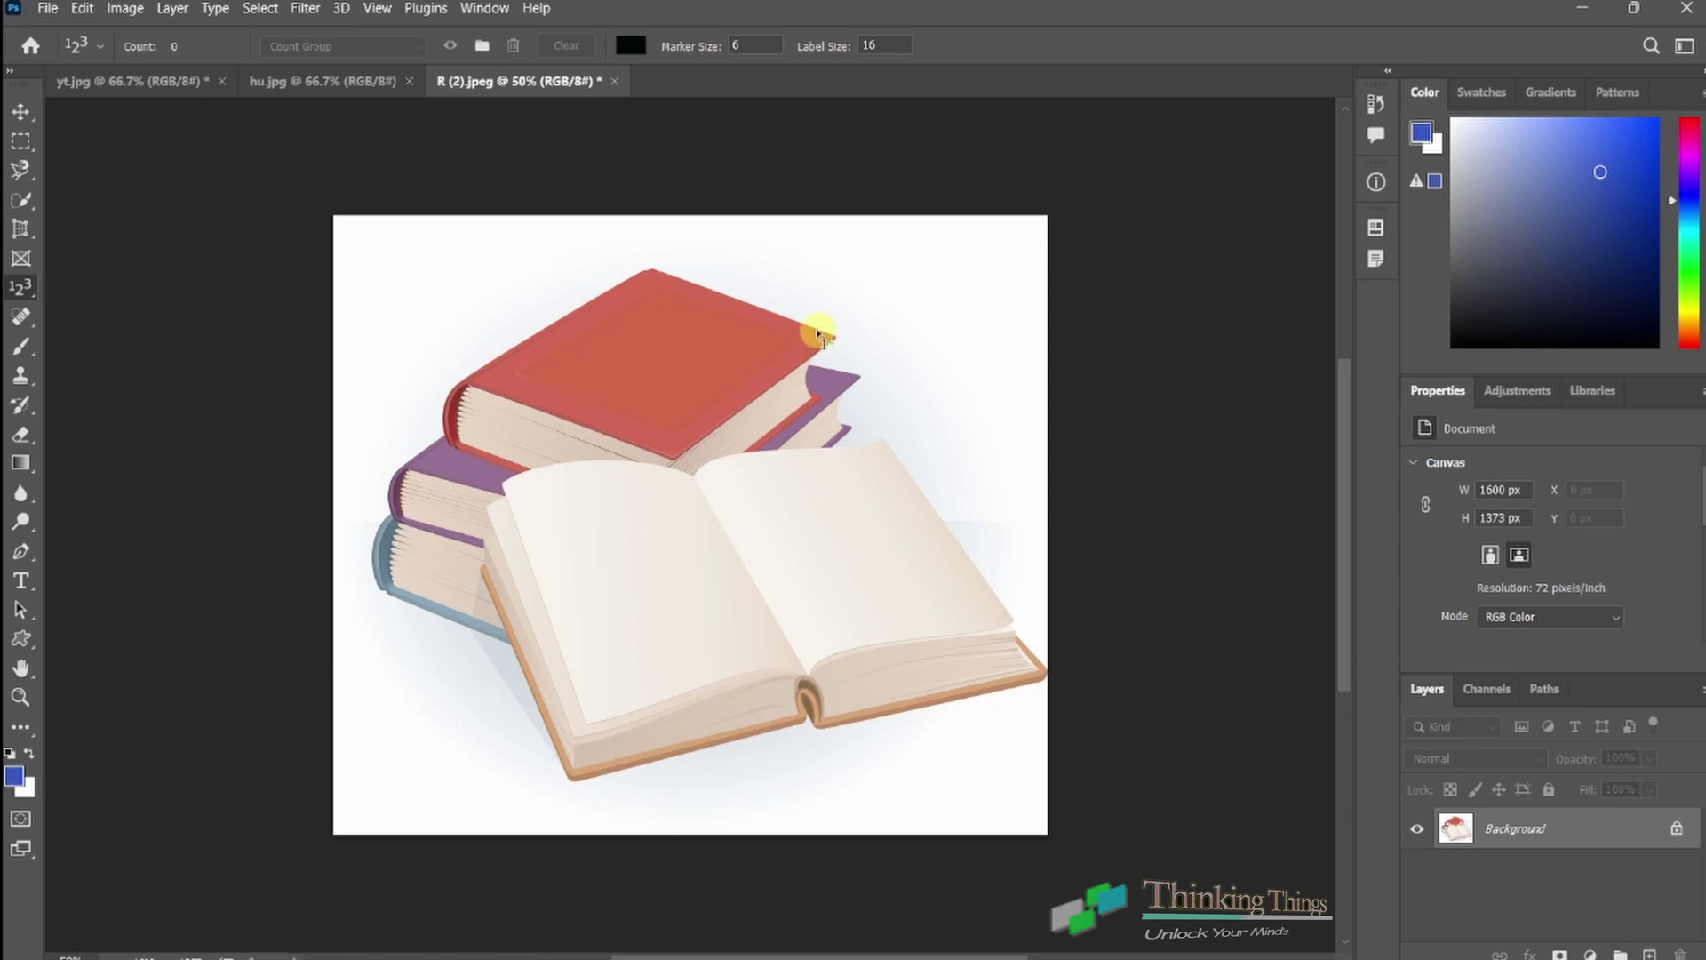
{"action": "left_click", "coordinate": [533, 377]}
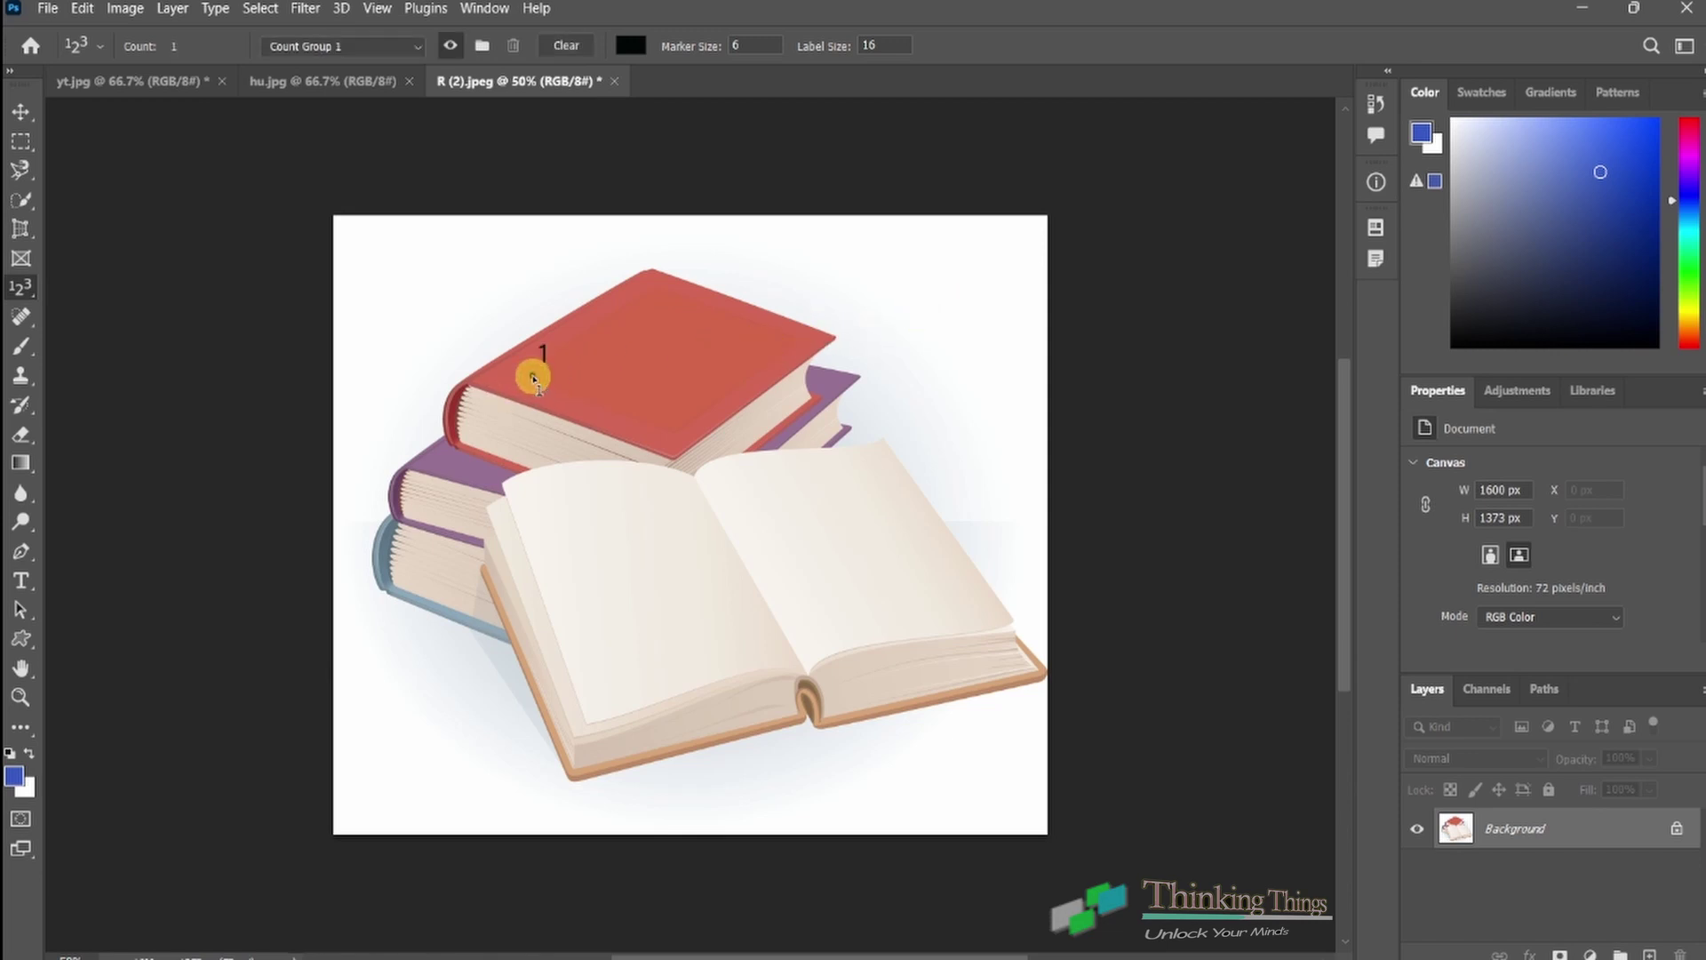
{"action": "left_click", "coordinate": [429, 465]}
{"action": "left_click", "coordinate": [389, 553]}
{"action": "left_click", "coordinate": [806, 569]}
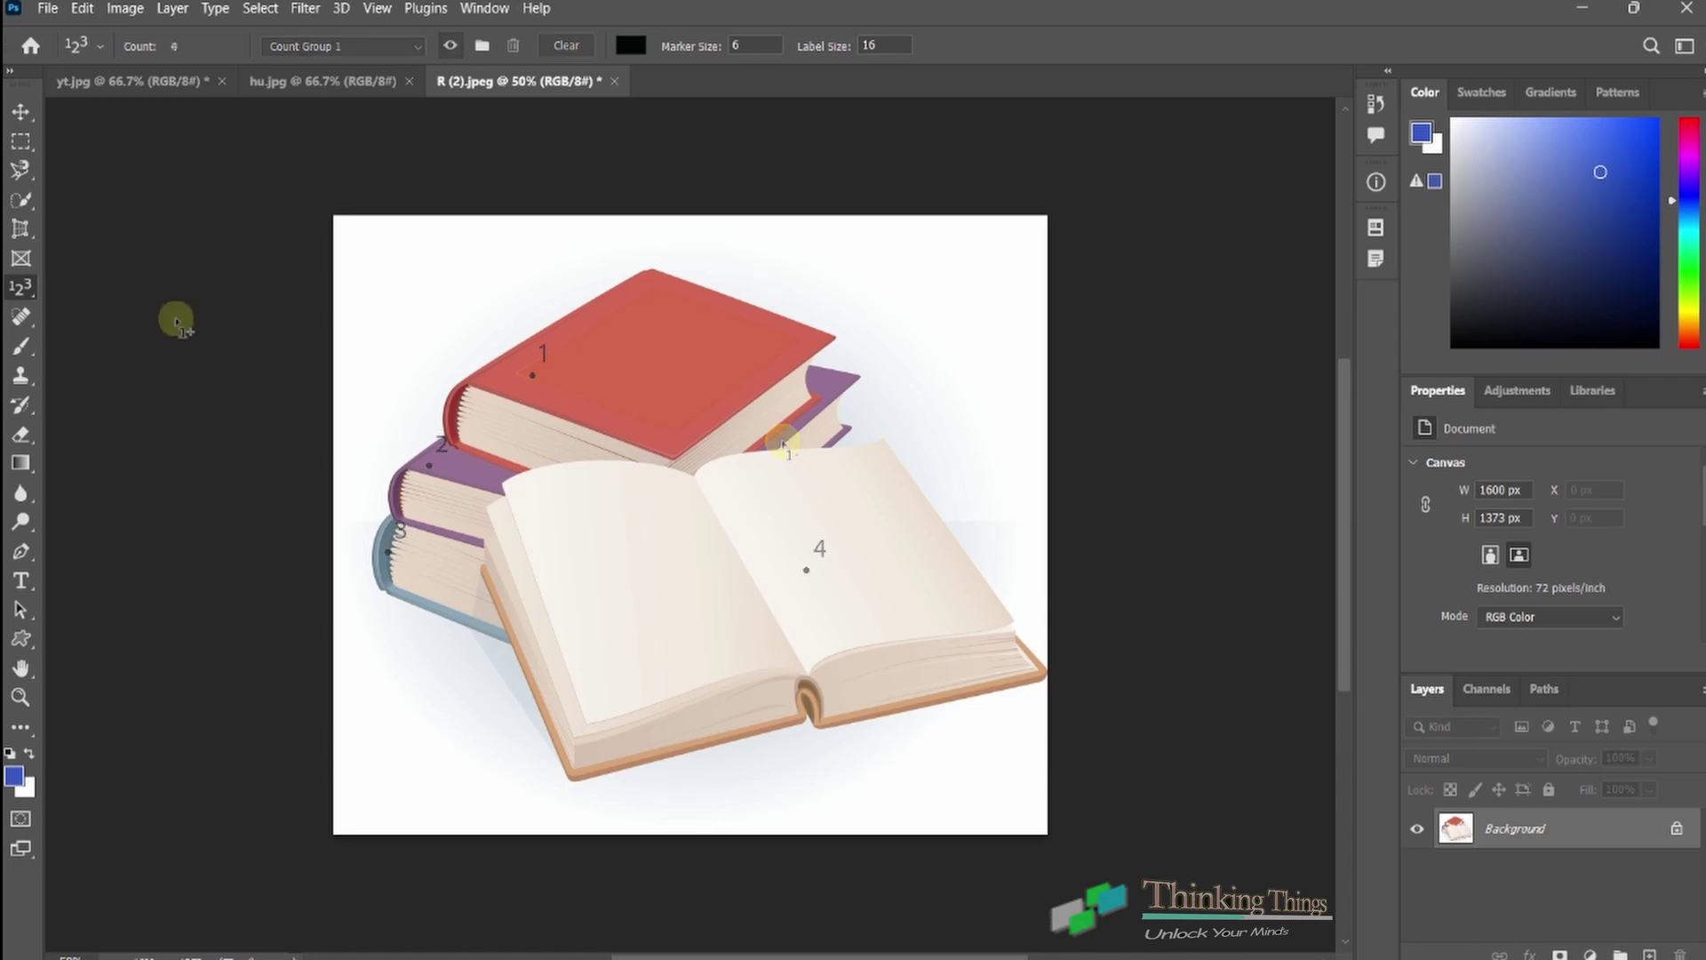
{"action": "key", "text": "ctrl+z"}
{"action": "key", "text": "ctrl+z"}
{"action": "key", "text": "ctrl+z"}
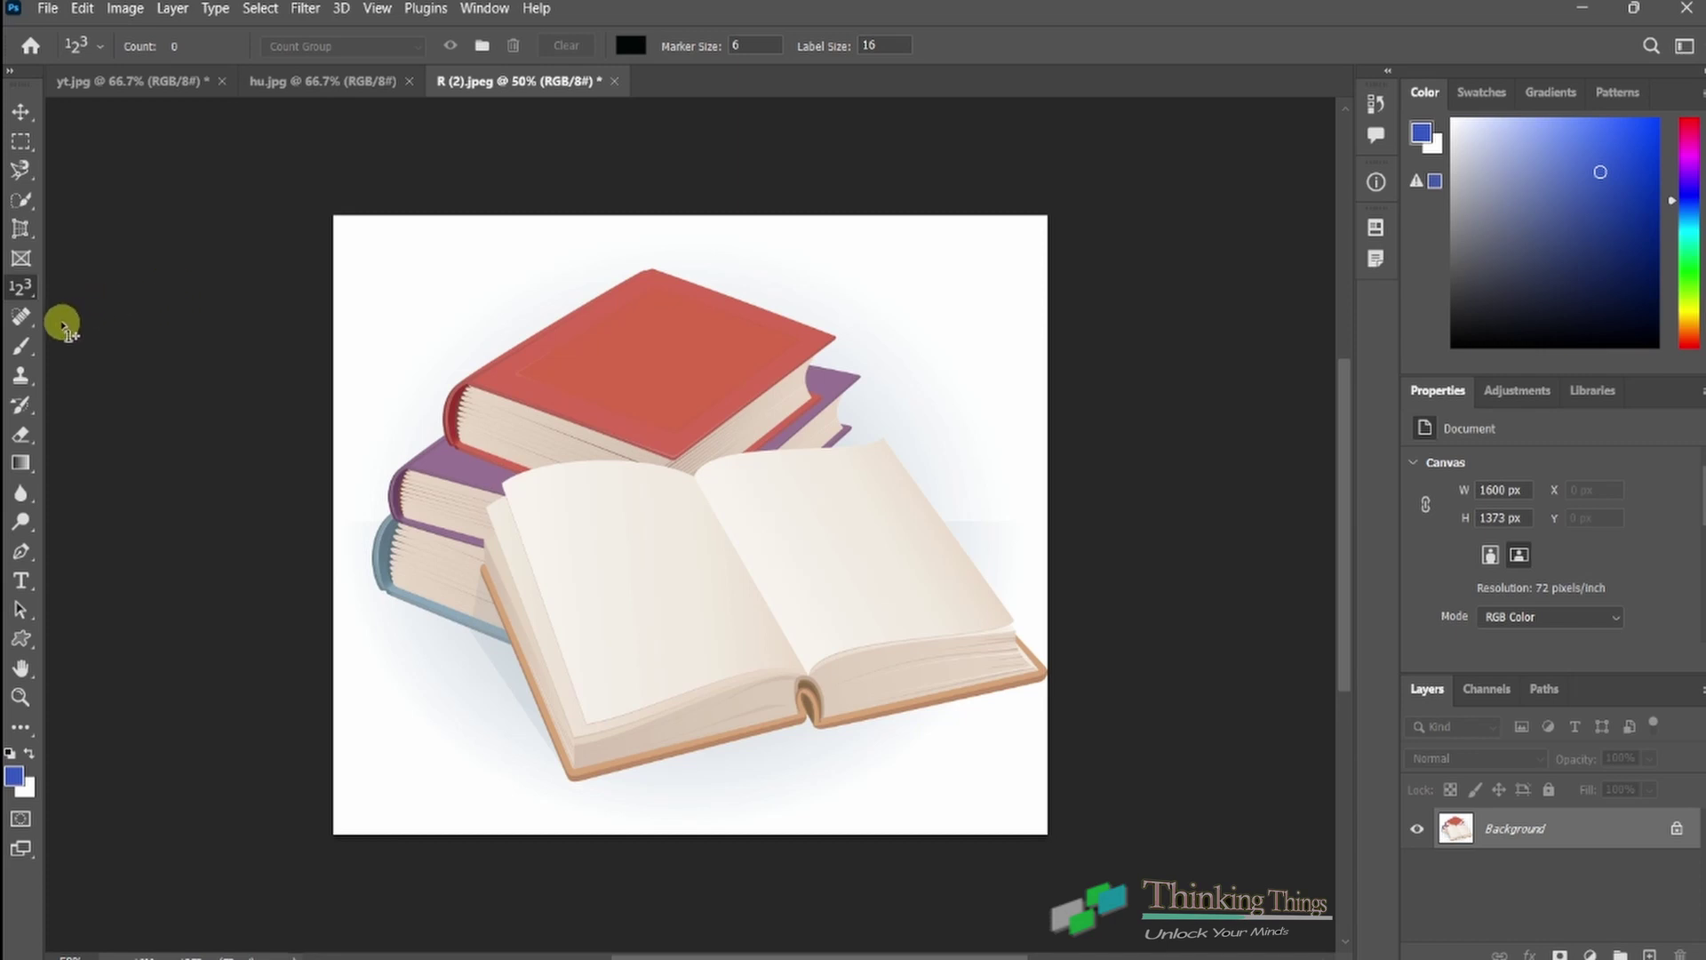
Step: Spot-heal the large rot spot, small top spots and lower blemish on hu.jpg, then undo the repairs
{"action": "left_click", "coordinate": [23, 320]}
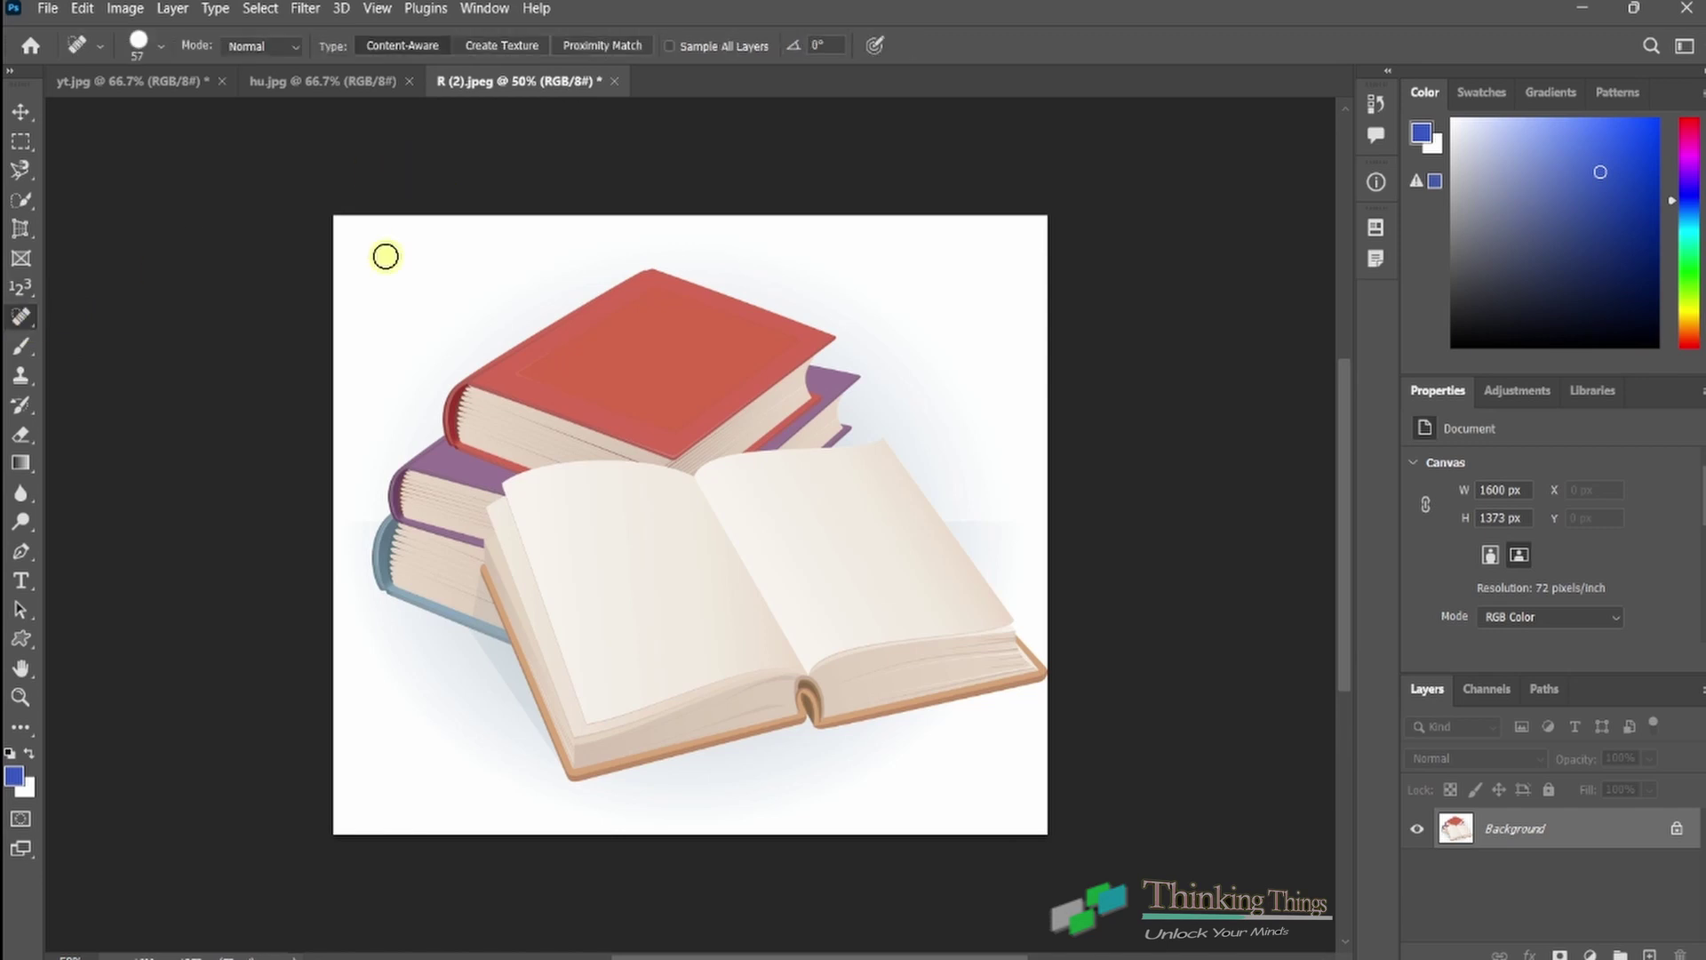
{"action": "left_click", "coordinate": [364, 83]}
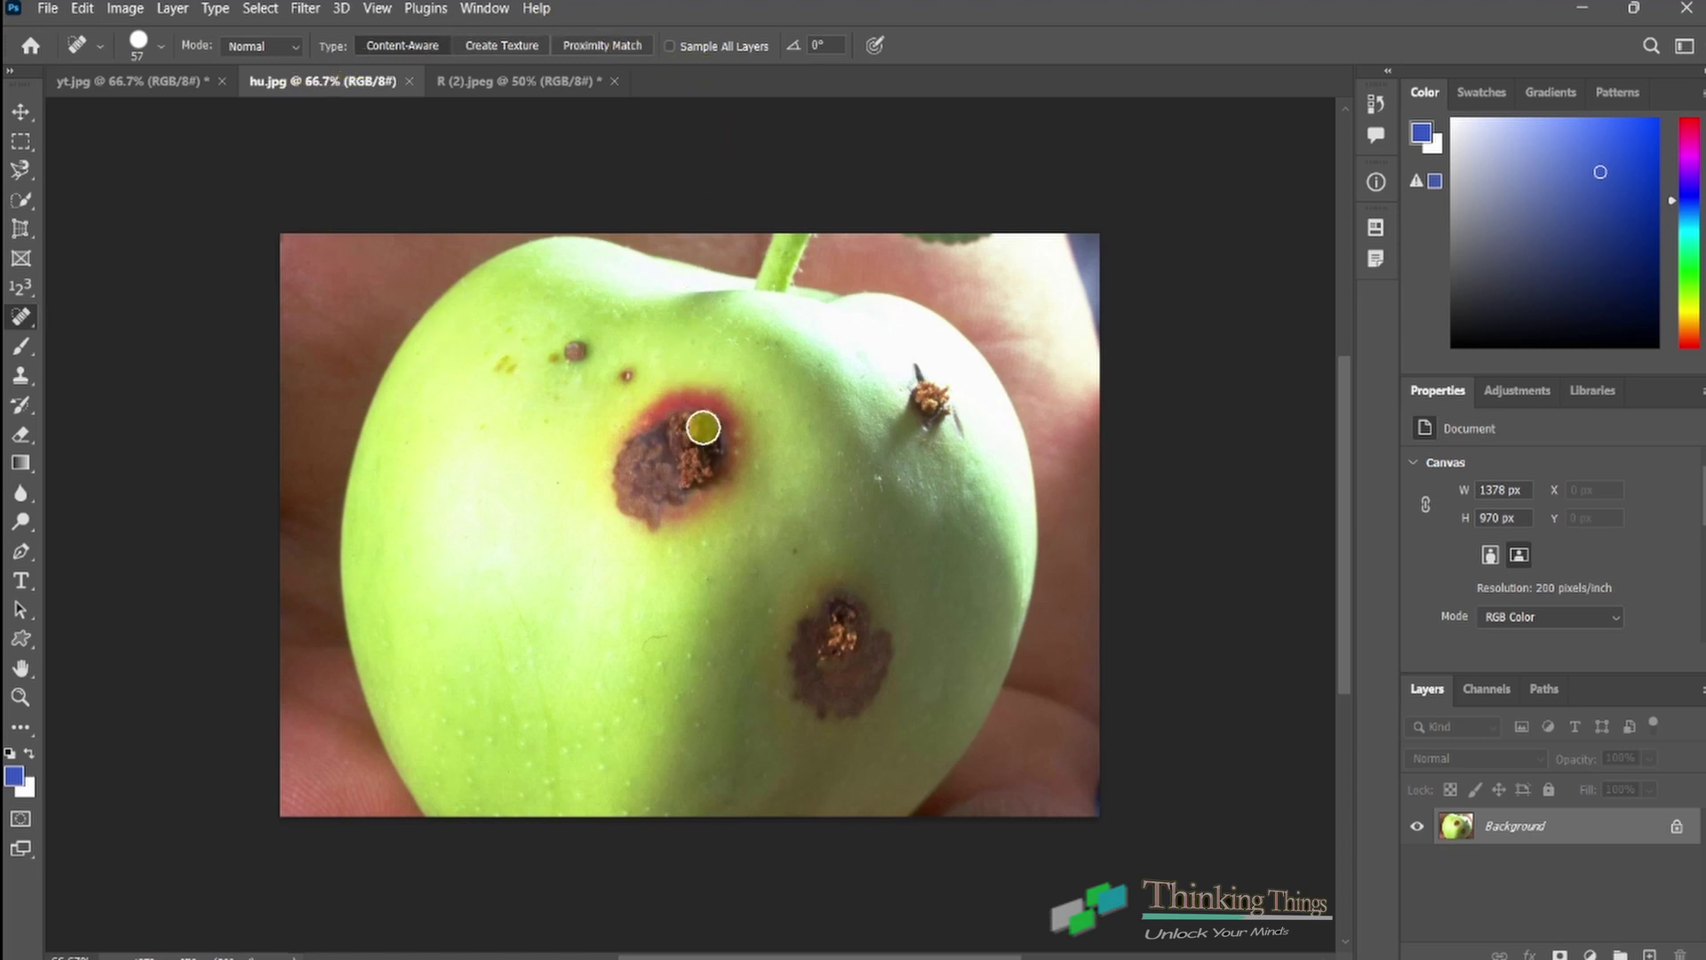
{"action": "mouse_move", "coordinate": [703, 428]}
{"action": "left_mouse_down"}
{"action": "mouse_move", "coordinate": [693, 491]}
{"action": "mouse_move", "coordinate": [742, 425]}
{"action": "mouse_move", "coordinate": [750, 441]}
{"action": "mouse_move", "coordinate": [628, 380]}
{"action": "mouse_move", "coordinate": [754, 465]}
{"action": "mouse_move", "coordinate": [704, 522]}
{"action": "mouse_move", "coordinate": [742, 495]}
{"action": "mouse_move", "coordinate": [672, 531]}
{"action": "mouse_move", "coordinate": [621, 465]}
{"action": "mouse_move", "coordinate": [720, 445]}
{"action": "mouse_move", "coordinate": [697, 491]}
{"action": "mouse_move", "coordinate": [721, 448]}
{"action": "left_mouse_up"}
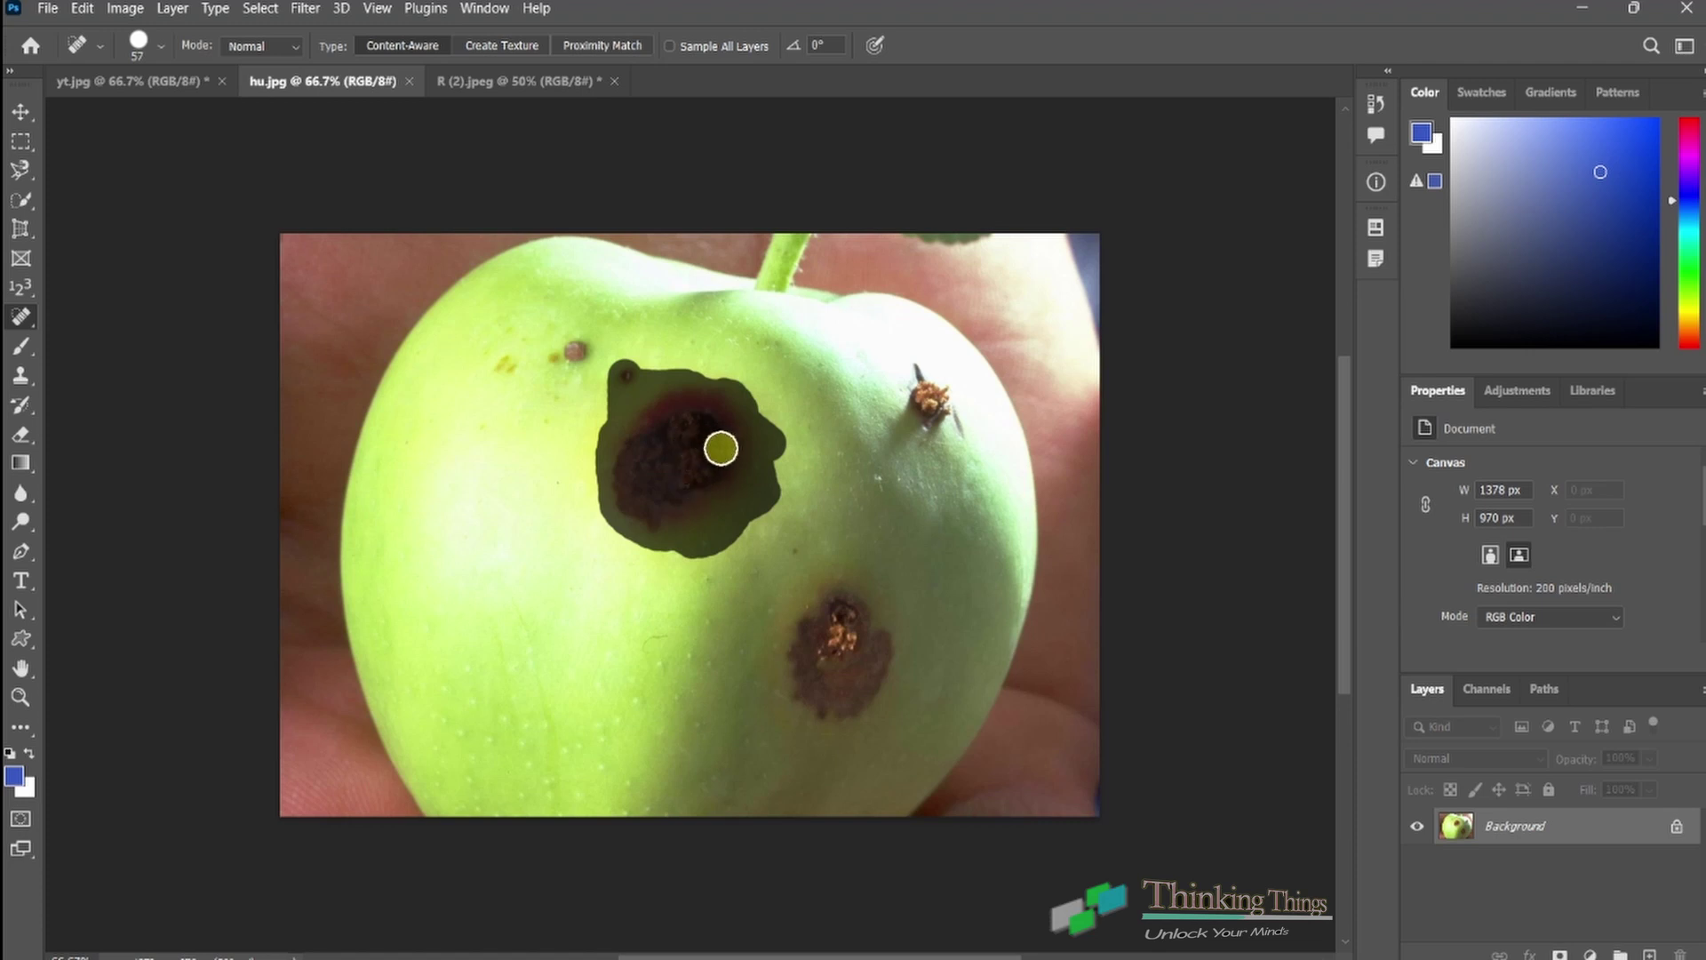
{"action": "left_click_drag", "start_coordinate": [721, 447], "coordinate": [720, 448]}
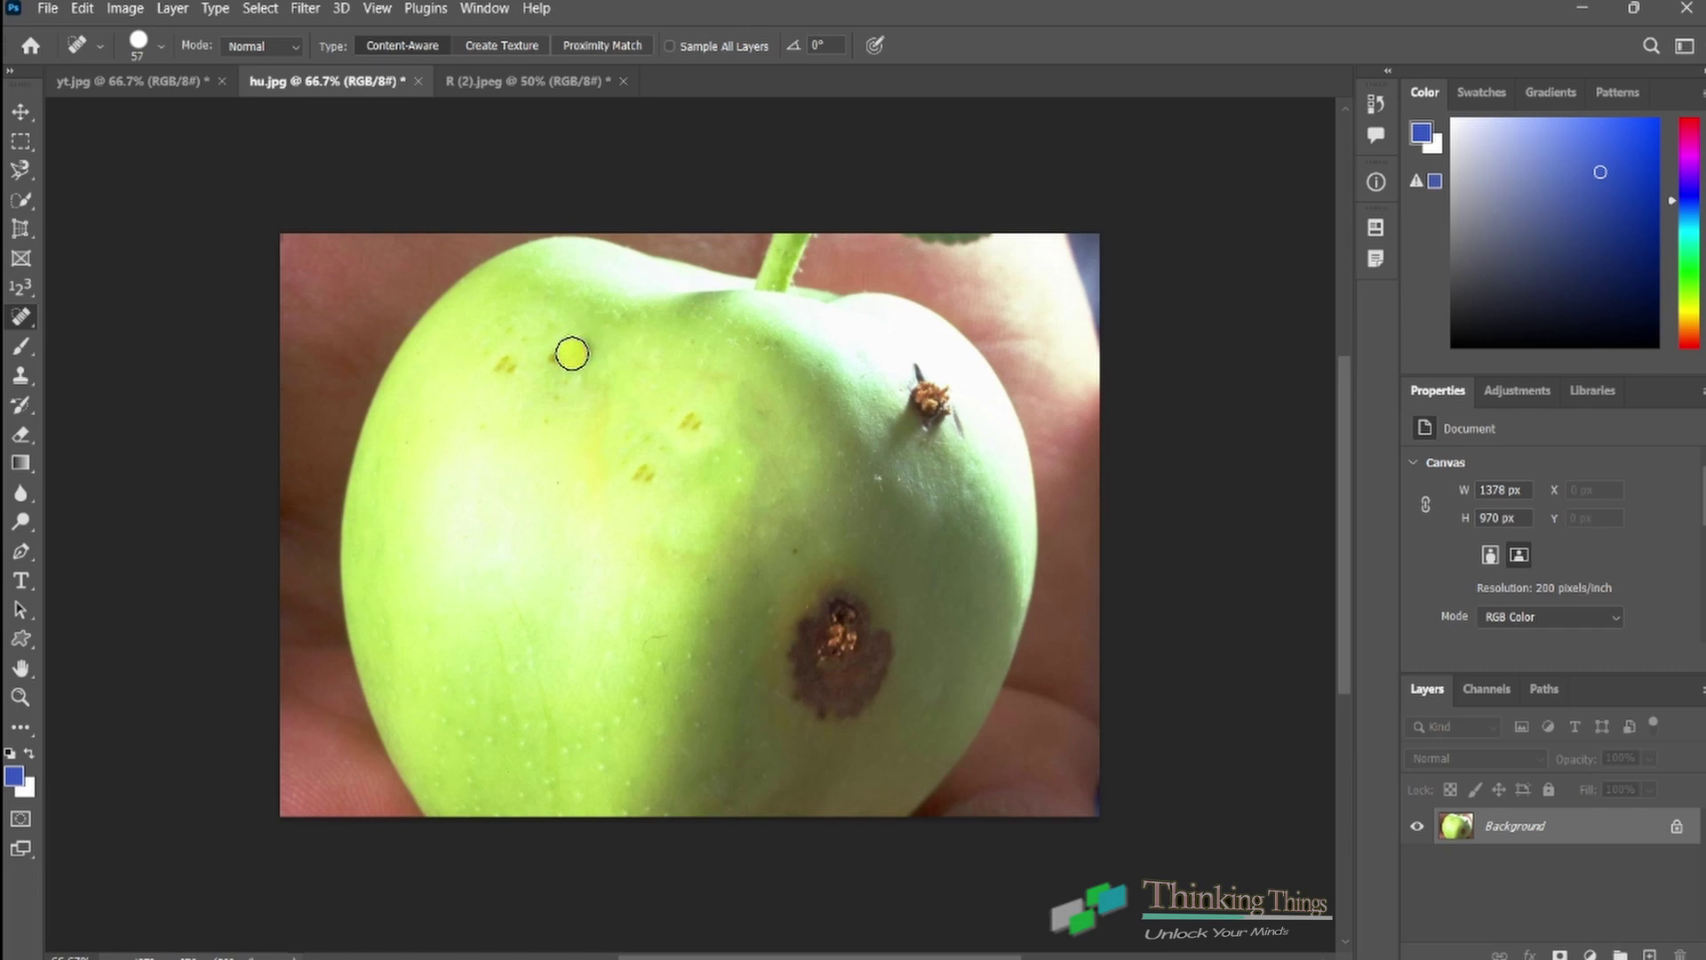
{"action": "left_click_drag", "start_coordinate": [548, 368], "coordinate": [578, 345]}
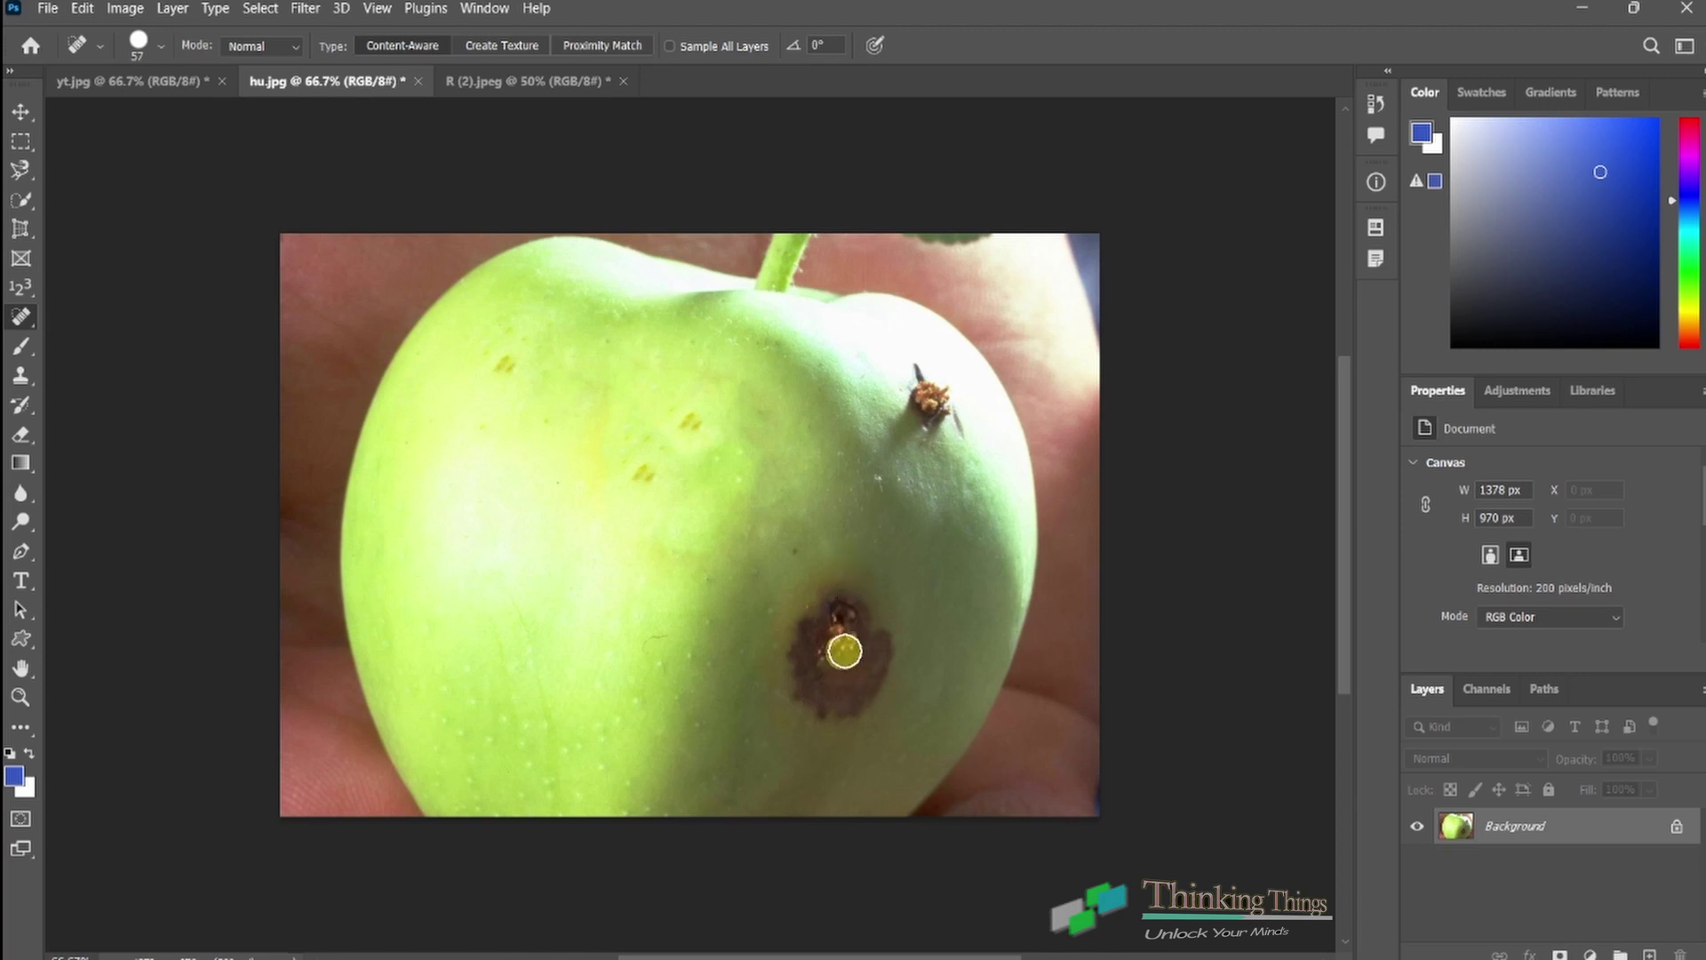
{"action": "left_click_drag", "start_coordinate": [844, 647], "coordinate": [863, 675]}
{"action": "mouse_move", "coordinate": [769, 639]}
{"action": "left_mouse_down"}
{"action": "mouse_move", "coordinate": [807, 690]}
{"action": "mouse_move", "coordinate": [853, 609]}
{"action": "mouse_move", "coordinate": [826, 578]}
{"action": "mouse_move", "coordinate": [862, 680]}
{"action": "mouse_move", "coordinate": [781, 755]}
{"action": "mouse_move", "coordinate": [822, 738]}
{"action": "mouse_move", "coordinate": [875, 667]}
{"action": "left_mouse_up"}
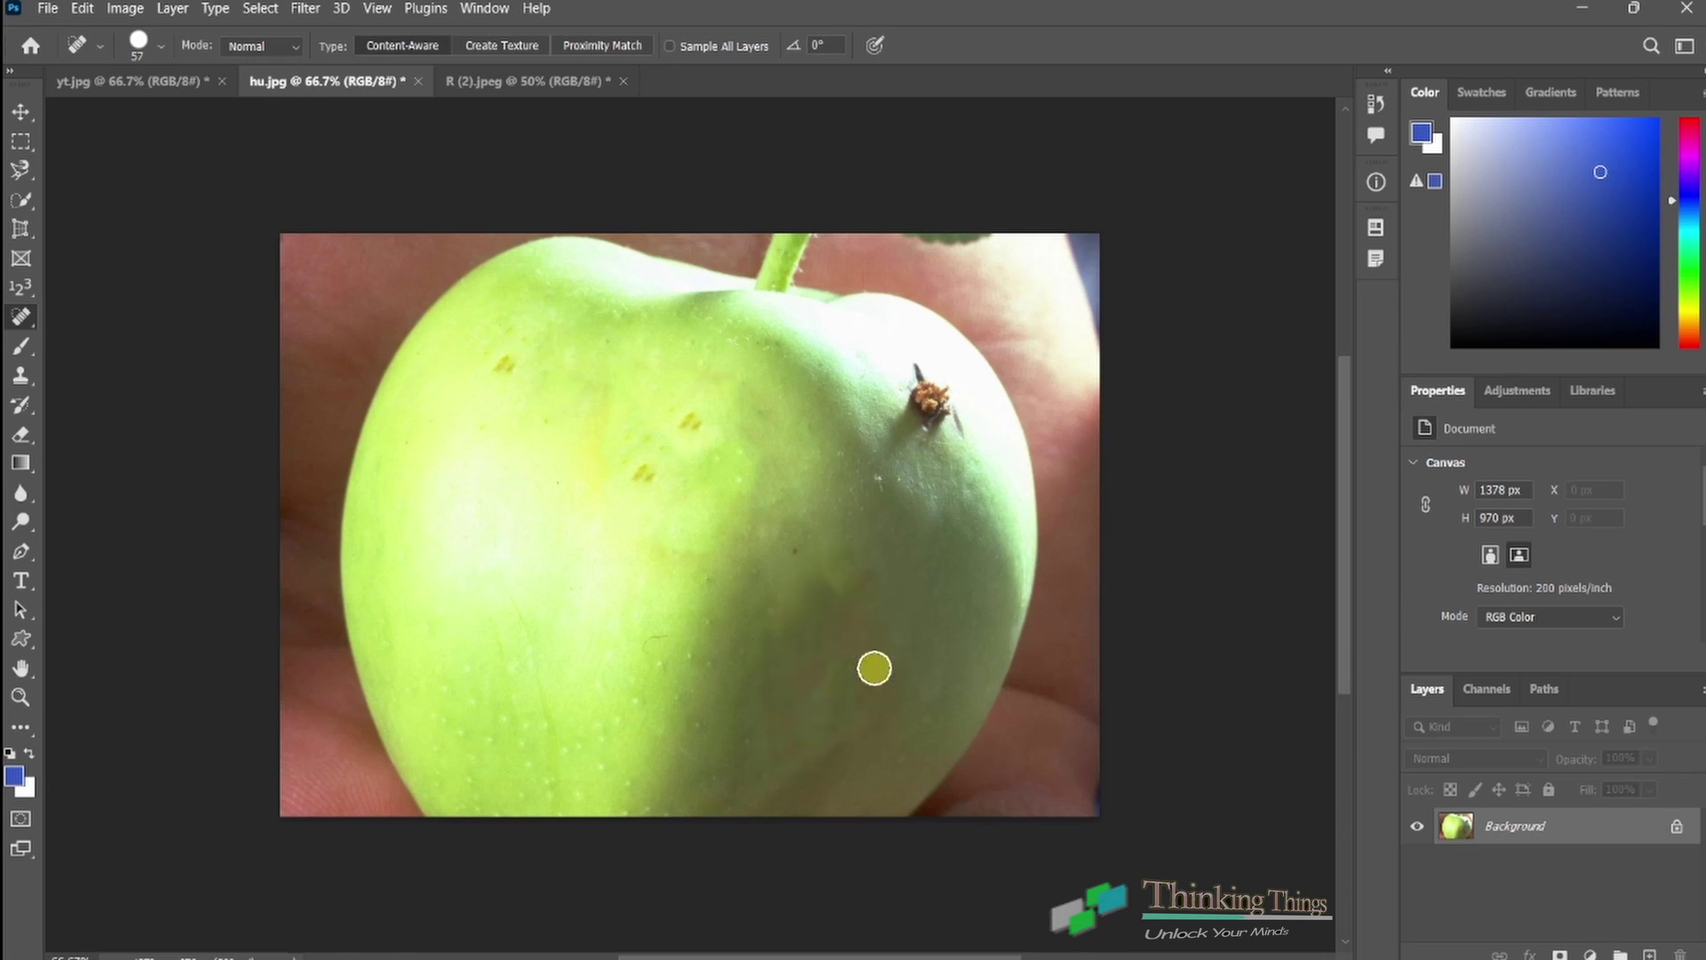
{"action": "key", "text": "ctrl+z"}
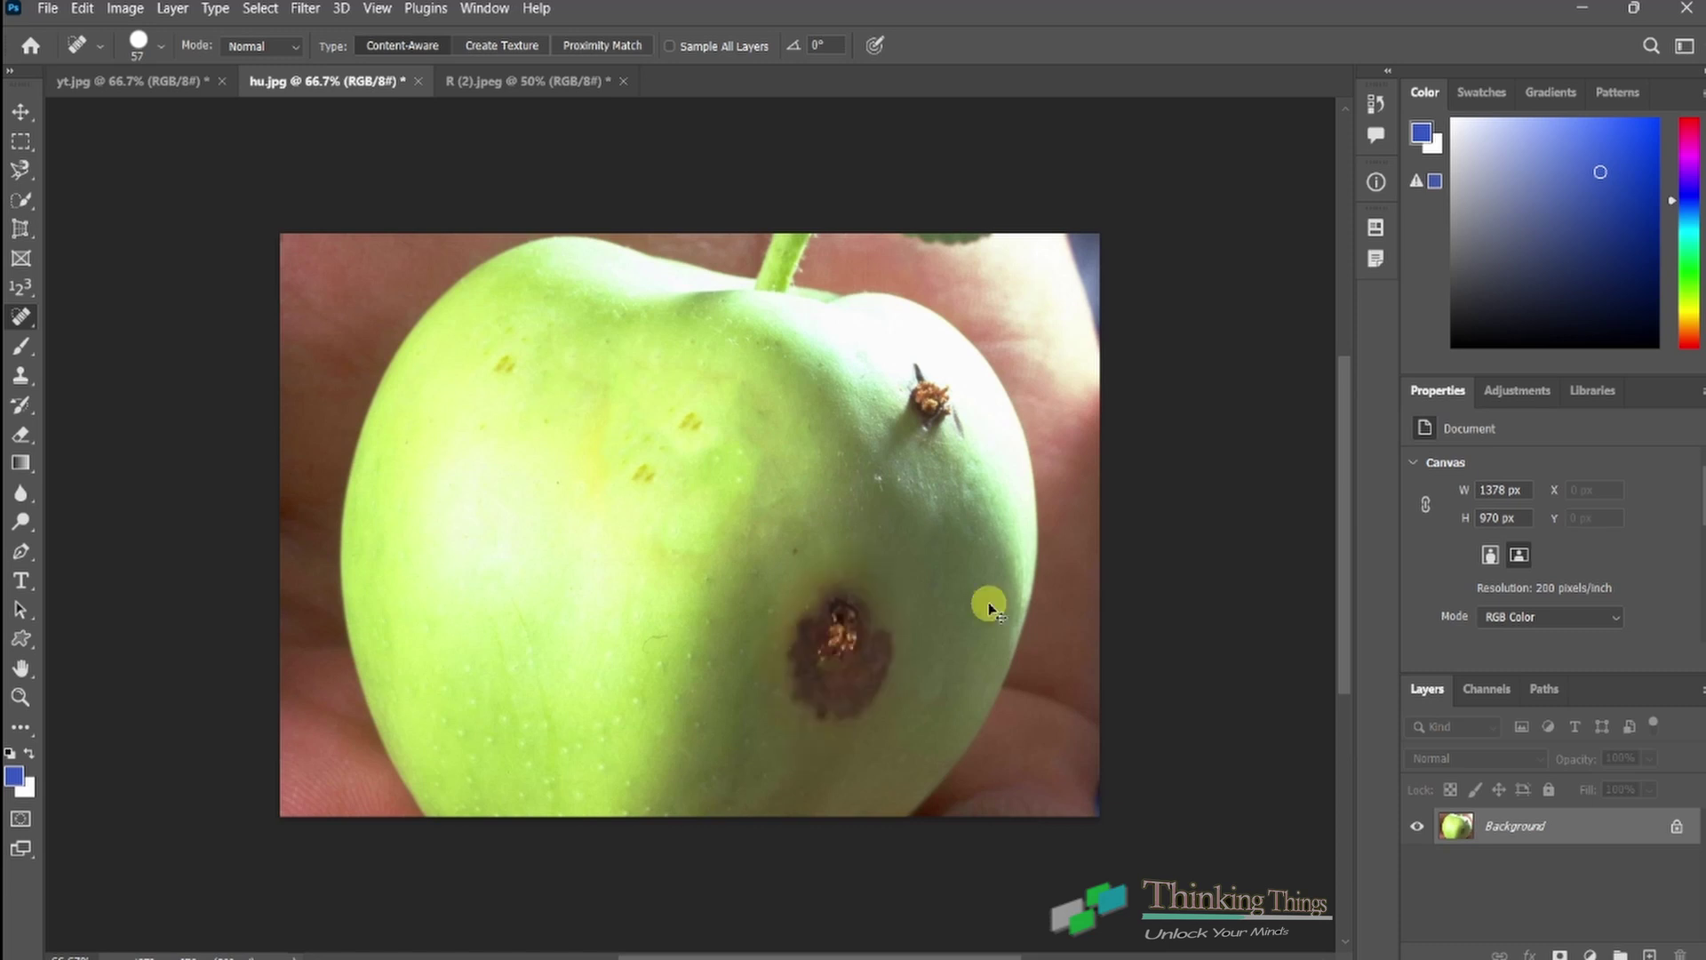
{"action": "key", "text": "ctrl+z"}
{"action": "key", "text": "ctrl+z"}
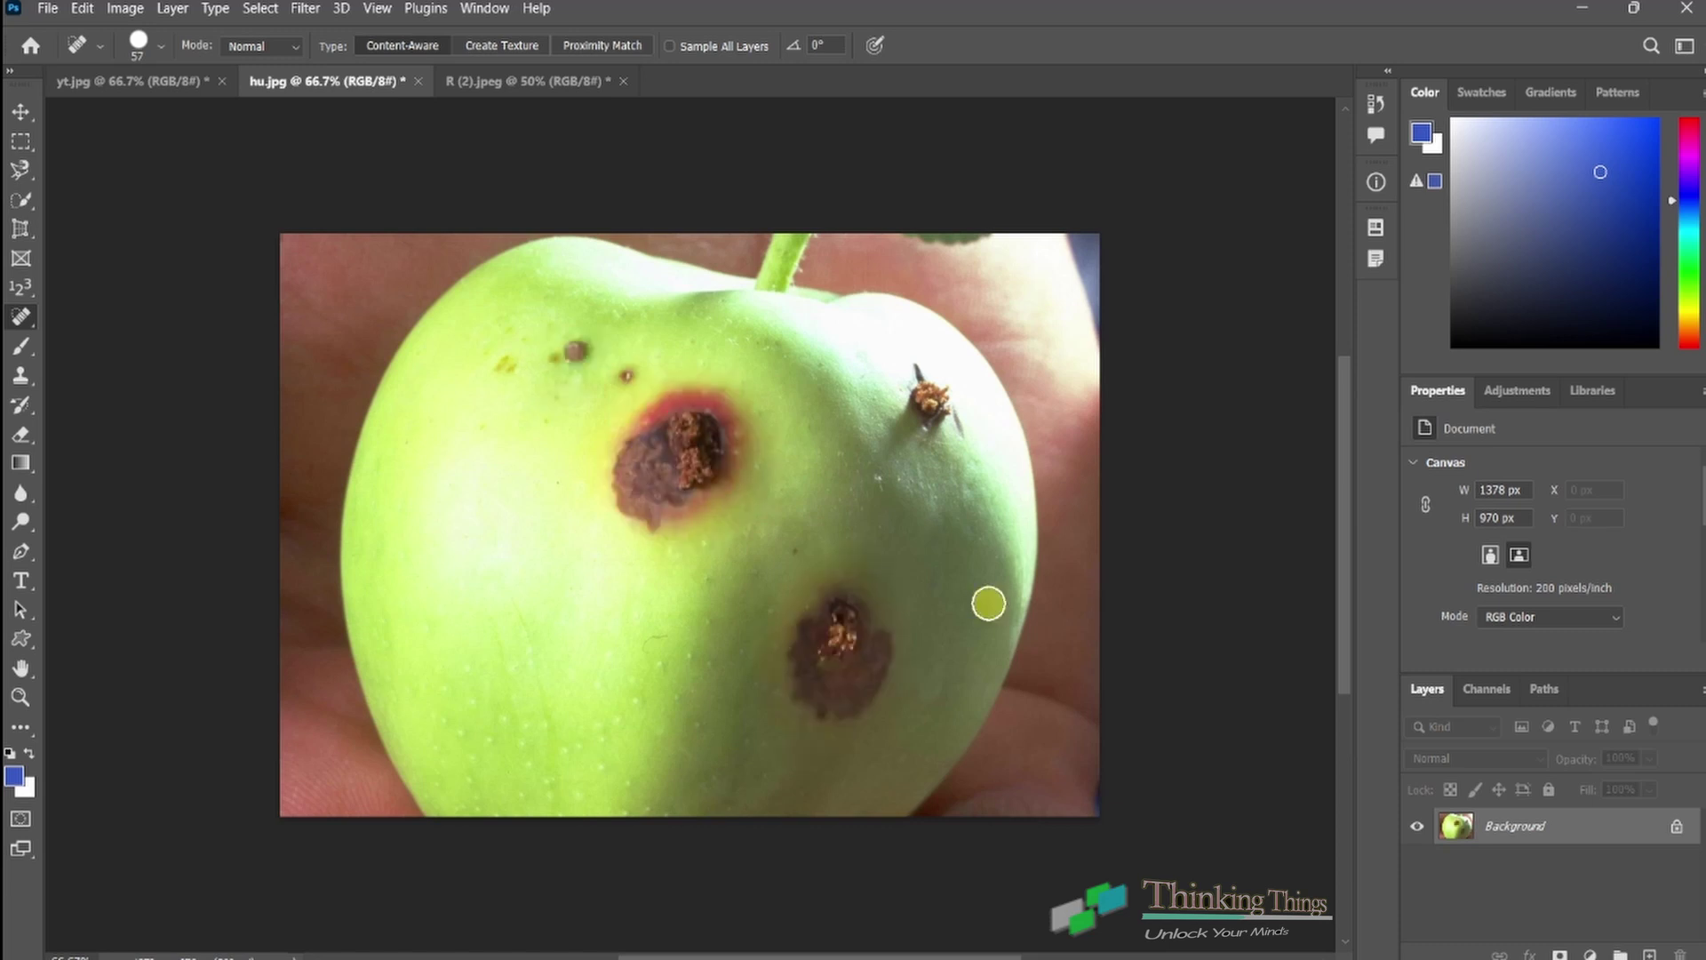
Step: Choose the Healing Brush and sample clean lower-left apple skin as the healing source
{"action": "right_click", "coordinate": [29, 329]}
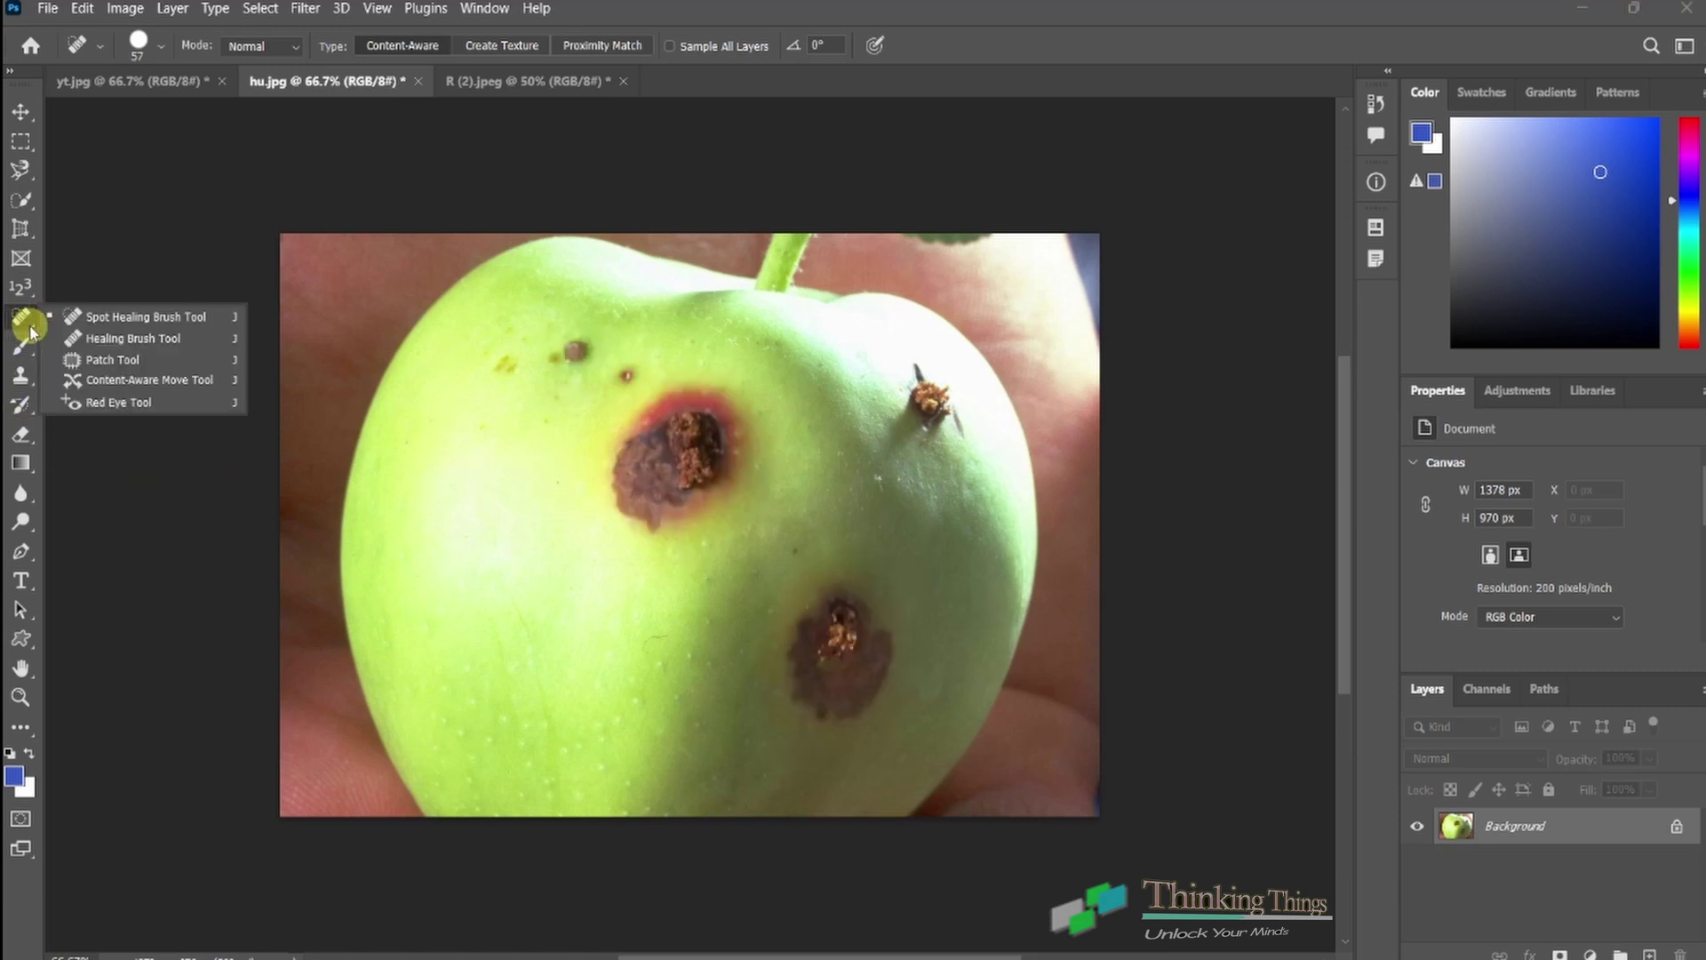
{"action": "left_click", "coordinate": [162, 354]}
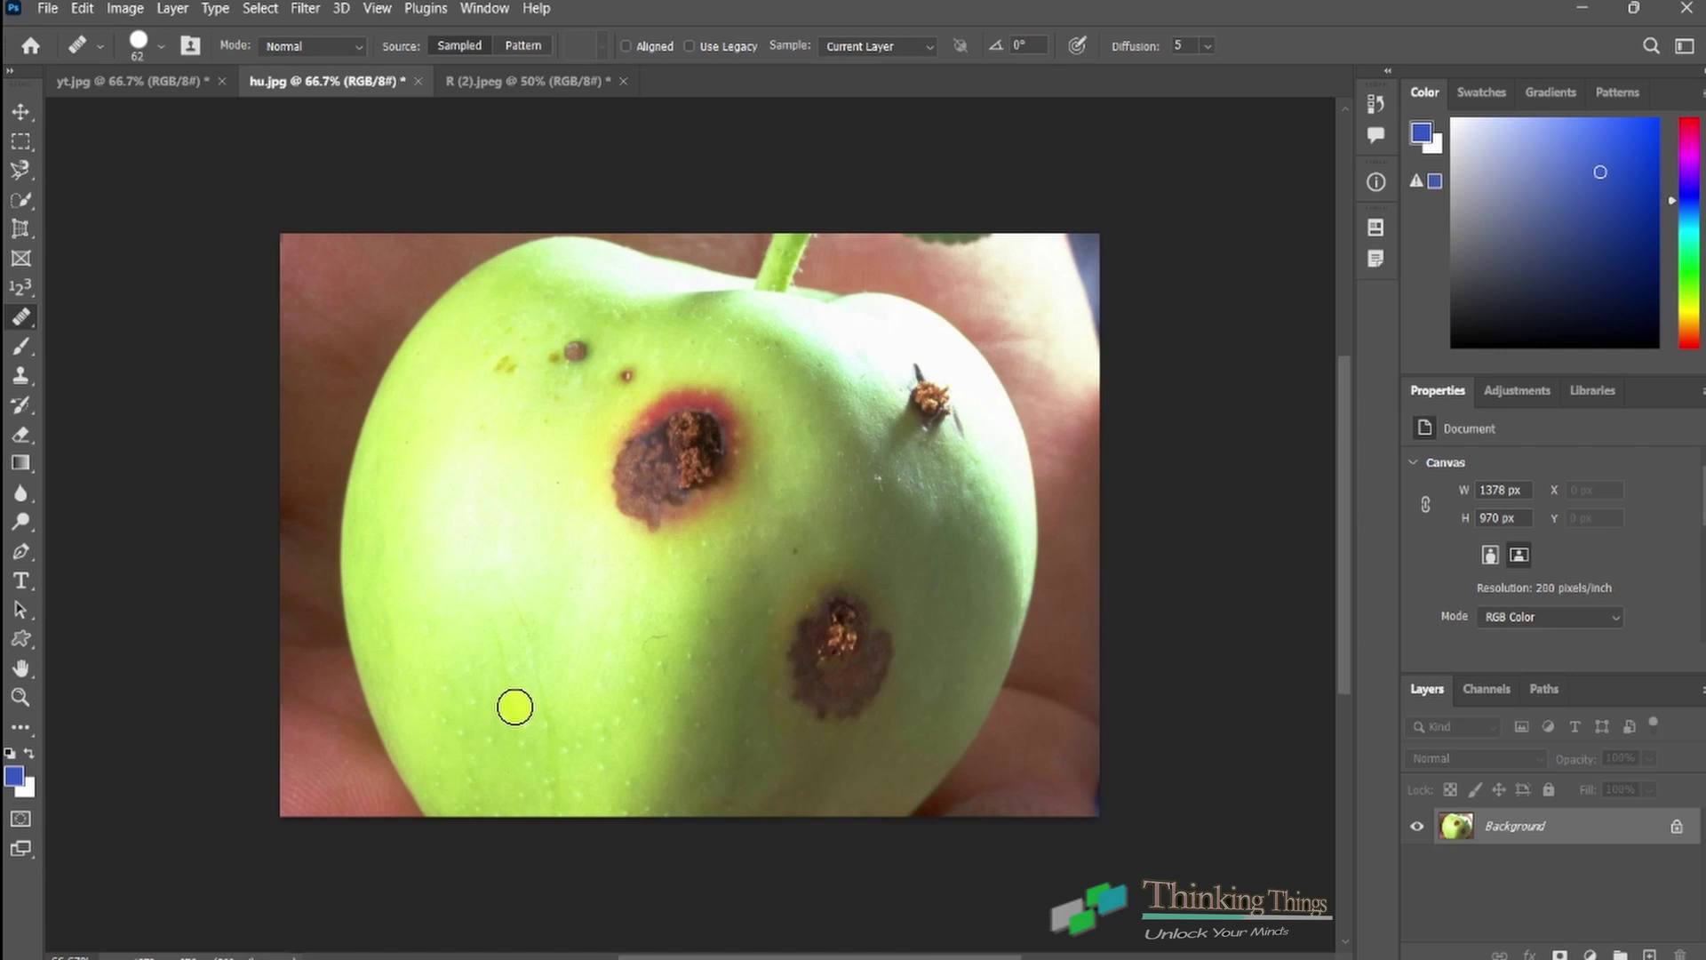
{"action": "left_click", "coordinate": [461, 640], "text": "alt"}
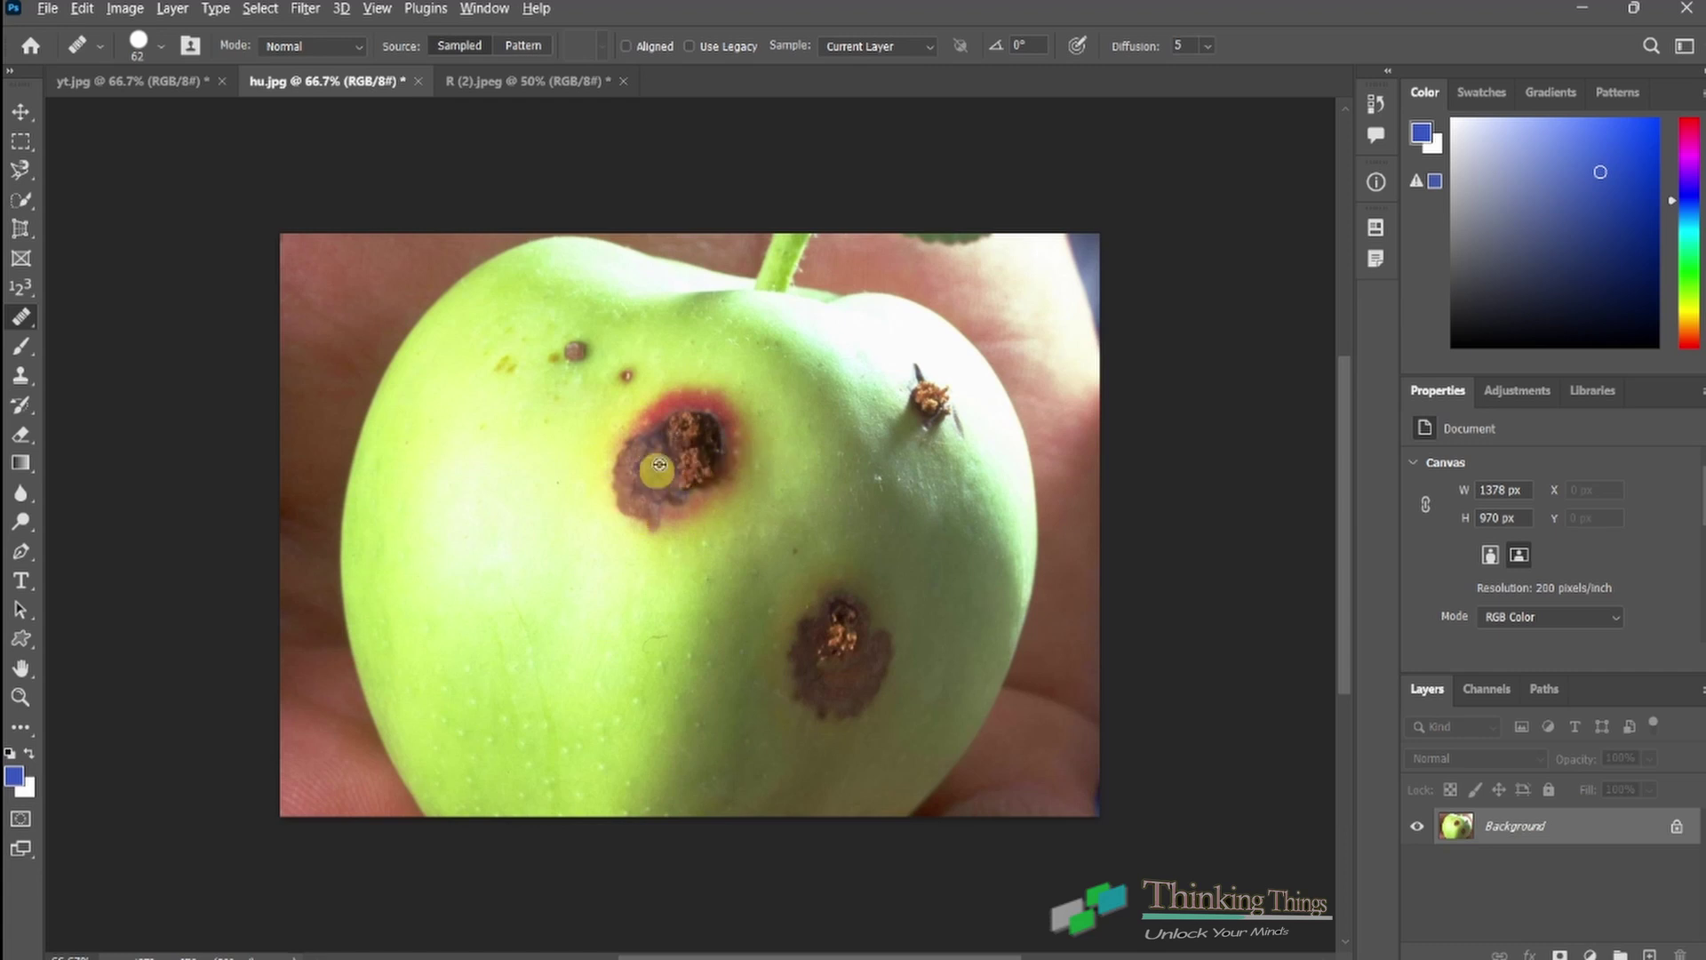
{"action": "left_click_drag", "start_coordinate": [666, 468], "coordinate": [699, 462]}
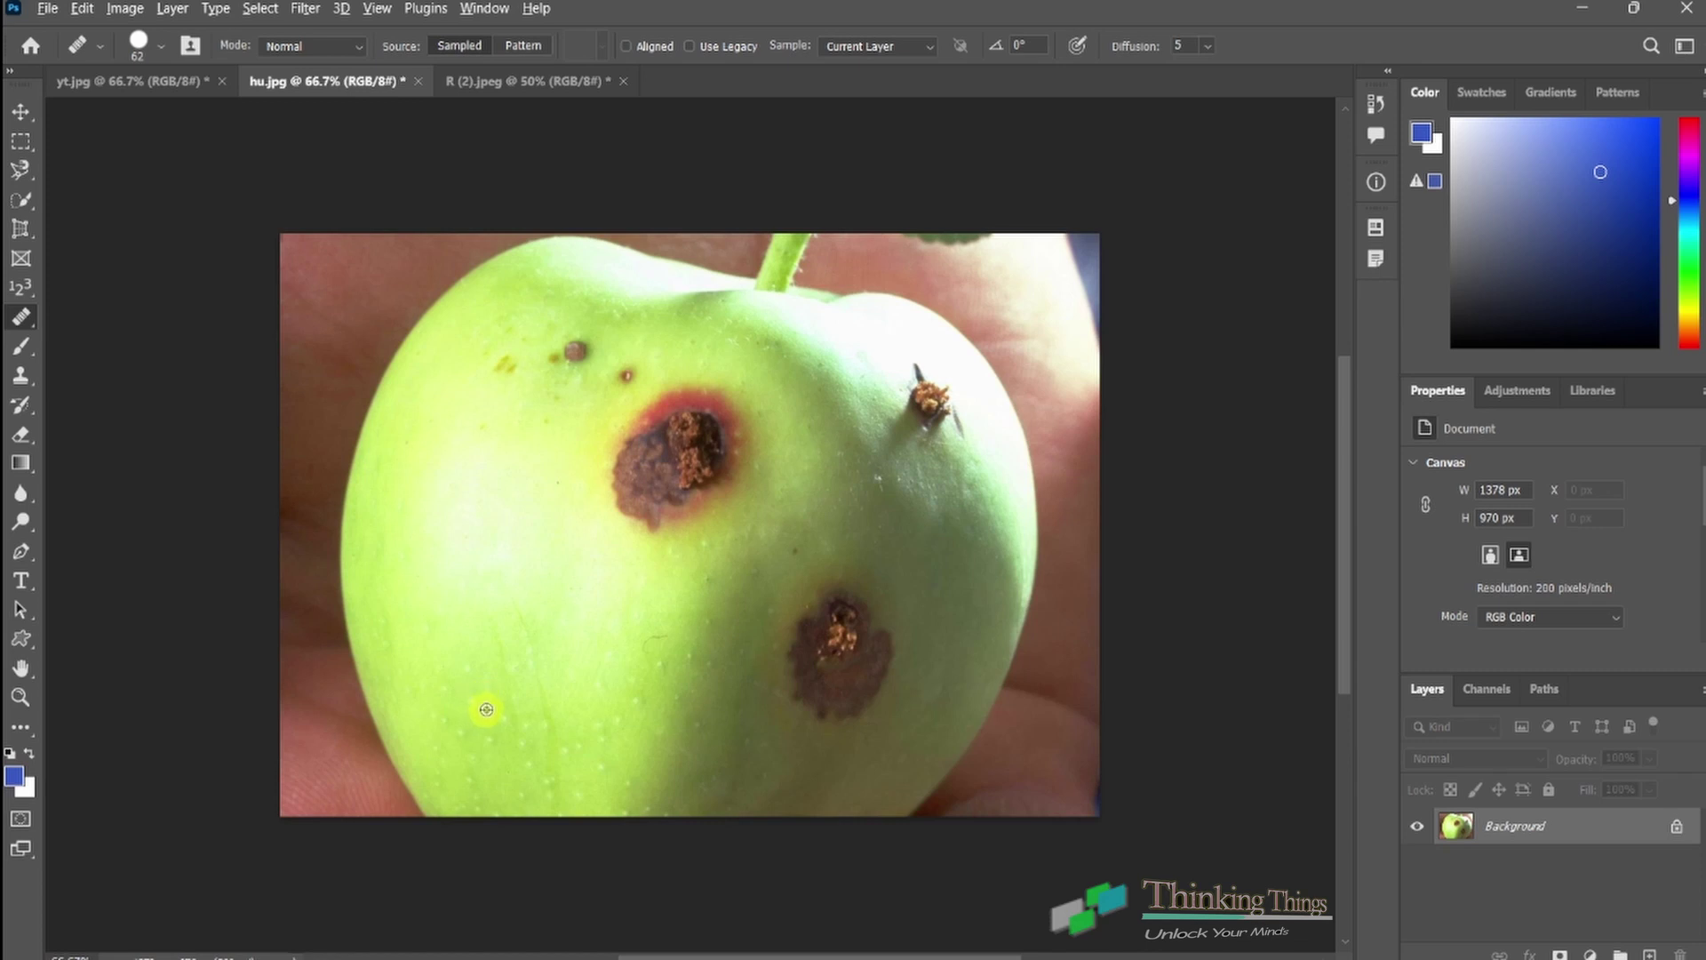
{"action": "left_click", "coordinate": [486, 709], "text": "alt"}
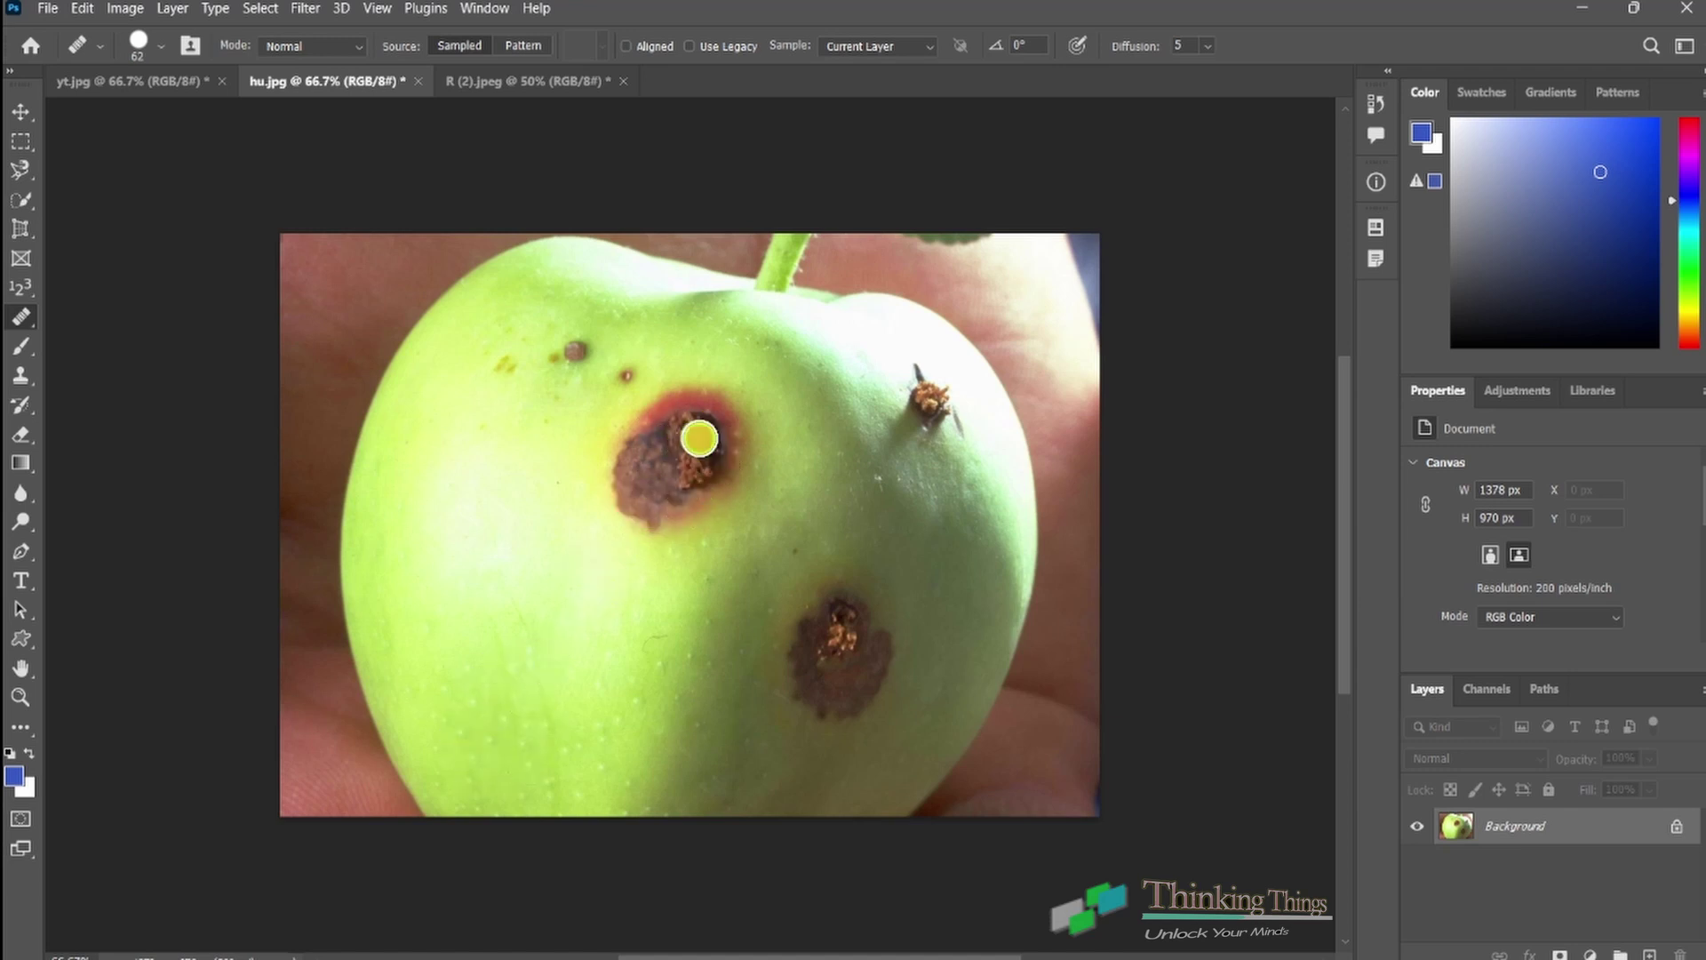
Step: Paint the Healing Brush over the upper blemish's crusty dark spot and remaining red patch
{"action": "mouse_move", "coordinate": [697, 438]}
{"action": "left_mouse_down"}
{"action": "mouse_move", "coordinate": [721, 443]}
{"action": "mouse_move", "coordinate": [728, 472]}
{"action": "mouse_move", "coordinate": [693, 438]}
{"action": "mouse_move", "coordinate": [695, 404]}
{"action": "mouse_move", "coordinate": [662, 489]}
{"action": "mouse_move", "coordinate": [626, 475]}
{"action": "mouse_move", "coordinate": [635, 497]}
{"action": "mouse_move", "coordinate": [685, 495]}
{"action": "mouse_move", "coordinate": [723, 461]}
{"action": "mouse_move", "coordinate": [712, 503]}
{"action": "mouse_move", "coordinate": [656, 532]}
{"action": "left_mouse_up"}
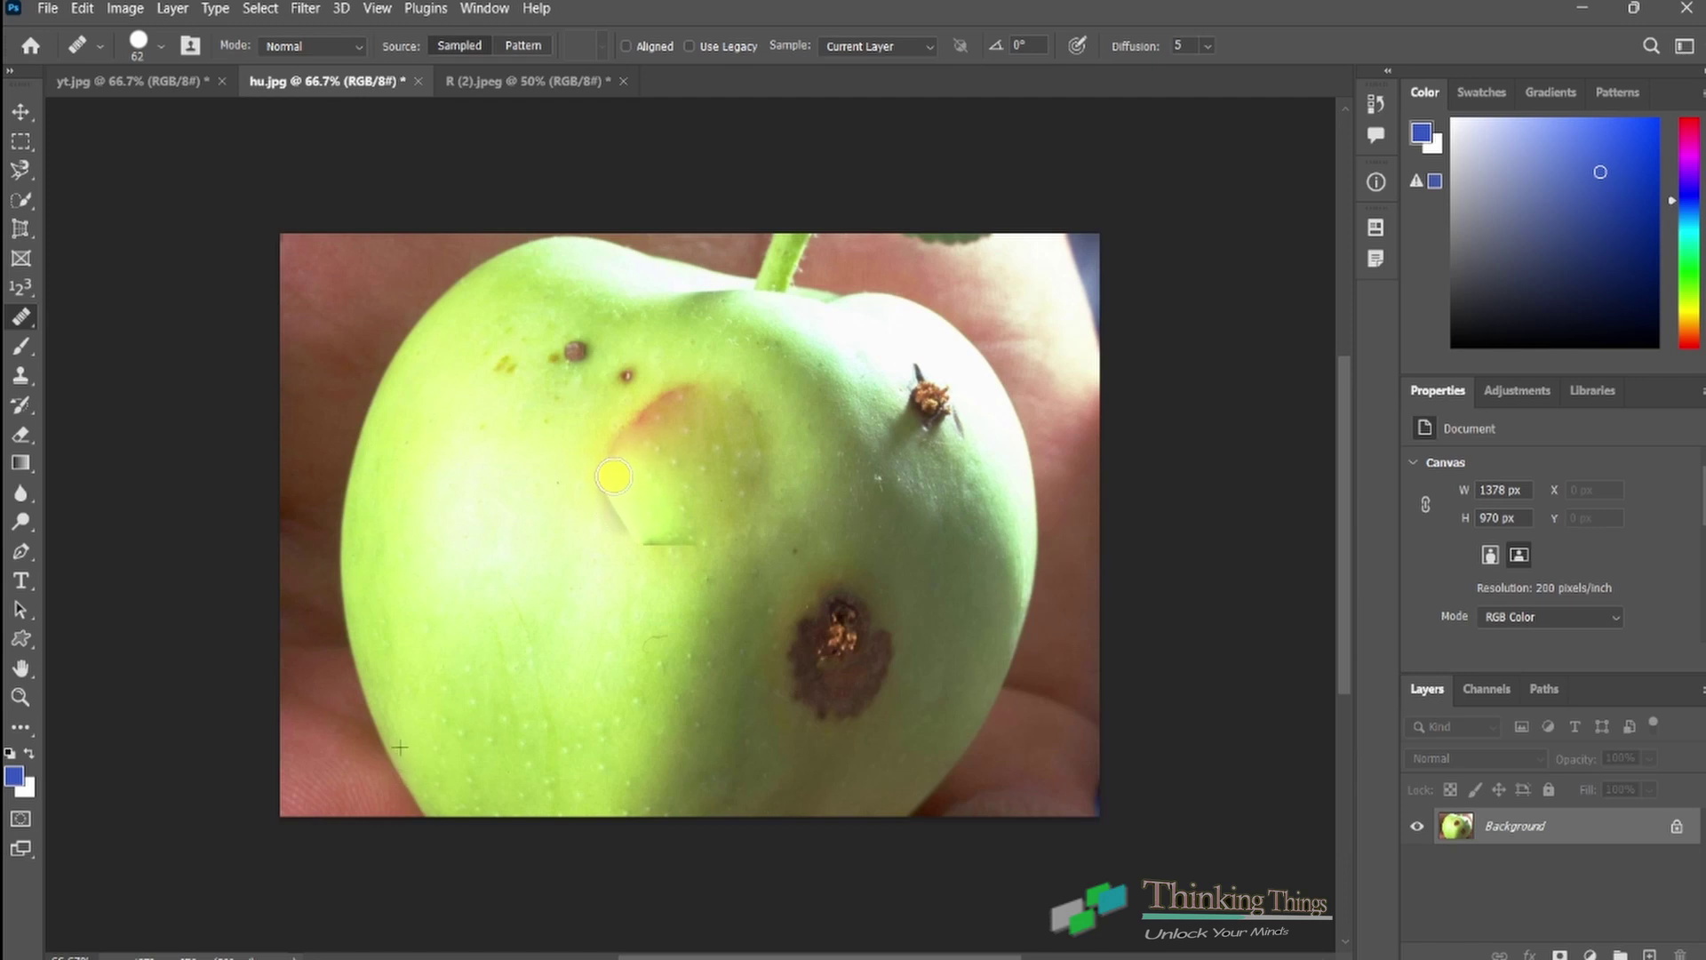
{"action": "mouse_move", "coordinate": [613, 473]}
{"action": "left_mouse_down"}
{"action": "mouse_move", "coordinate": [679, 400]}
{"action": "mouse_move", "coordinate": [716, 400]}
{"action": "mouse_move", "coordinate": [740, 441]}
{"action": "mouse_move", "coordinate": [758, 438]}
{"action": "mouse_move", "coordinate": [712, 491]}
{"action": "mouse_move", "coordinate": [742, 427]}
{"action": "mouse_move", "coordinate": [753, 488]}
{"action": "mouse_move", "coordinate": [723, 495]}
{"action": "mouse_move", "coordinate": [739, 509]}
{"action": "mouse_move", "coordinate": [685, 541]}
{"action": "mouse_move", "coordinate": [705, 541]}
{"action": "mouse_move", "coordinate": [587, 498]}
{"action": "mouse_move", "coordinate": [609, 485]}
{"action": "mouse_move", "coordinate": [579, 525]}
{"action": "mouse_move", "coordinate": [600, 452]}
{"action": "mouse_move", "coordinate": [625, 484]}
{"action": "mouse_move", "coordinate": [596, 496]}
{"action": "mouse_move", "coordinate": [786, 459]}
{"action": "mouse_move", "coordinate": [732, 448]}
{"action": "mouse_move", "coordinate": [770, 427]}
{"action": "left_mouse_up"}
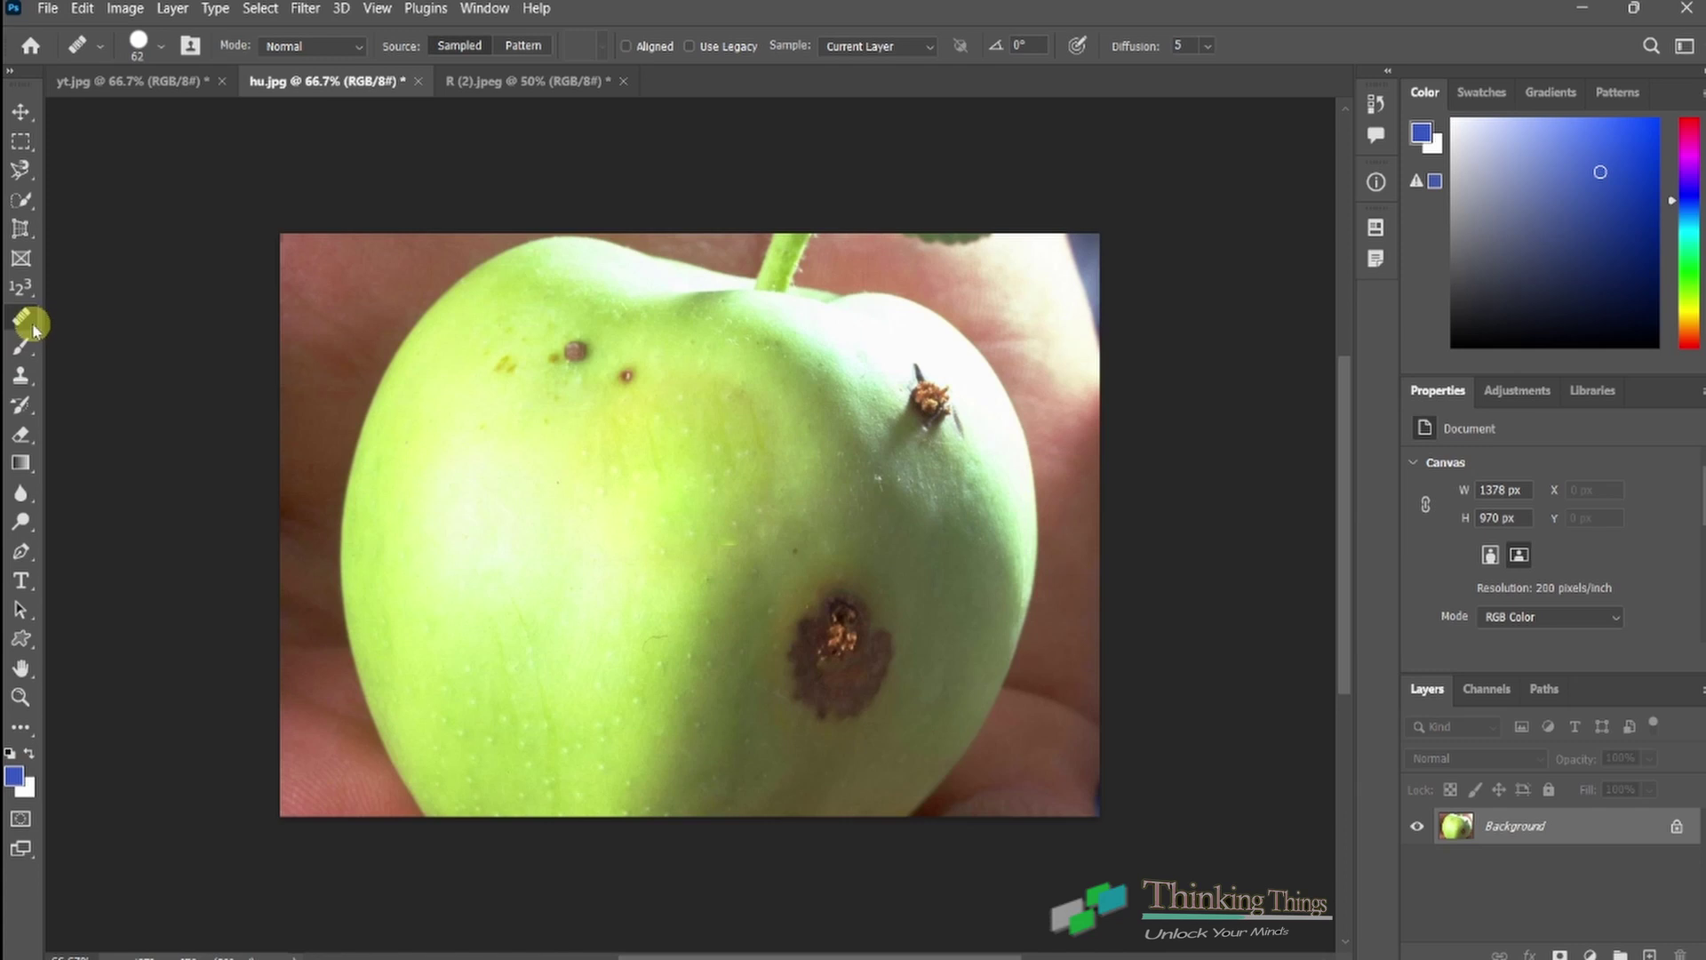
Step: Patch the small spots near the apple's top using clean skin below, then deselect
{"action": "left_click", "coordinate": [241, 431]}
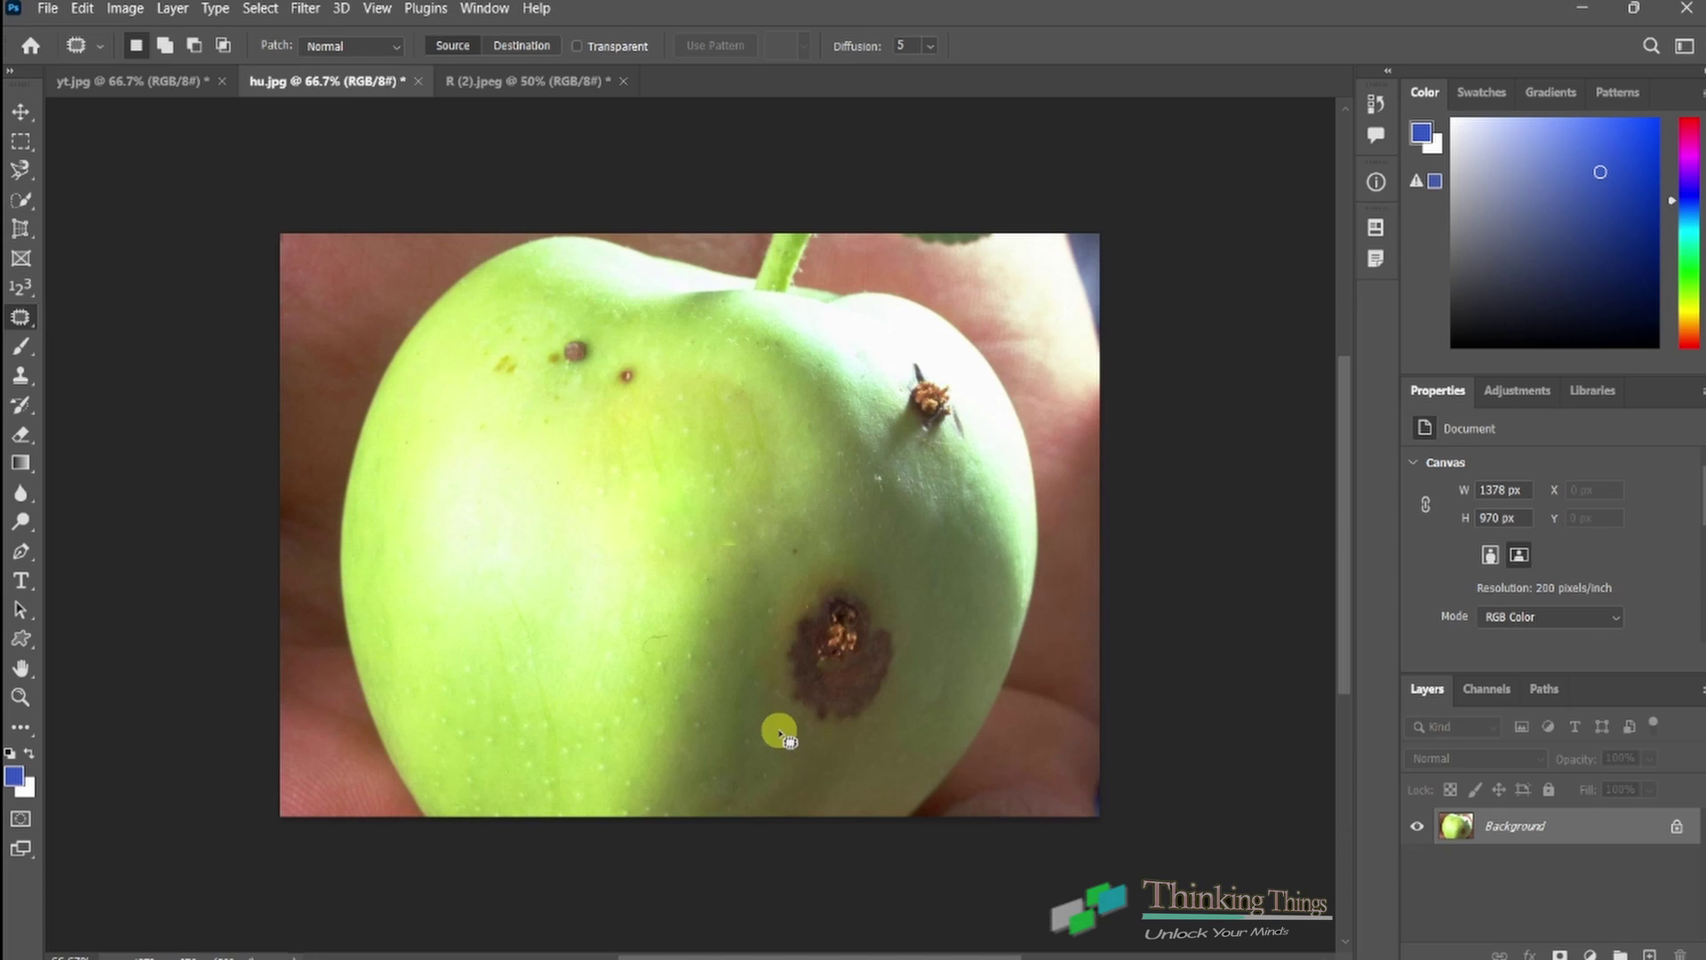
{"action": "left_click", "coordinate": [602, 415]}
{"action": "left_click_drag", "start_coordinate": [602, 415], "coordinate": [553, 338]}
{"action": "mouse_move", "coordinate": [552, 337]}
{"action": "left_mouse_down"}
{"action": "mouse_move", "coordinate": [626, 406]}
{"action": "mouse_move", "coordinate": [596, 417]}
{"action": "left_mouse_up"}
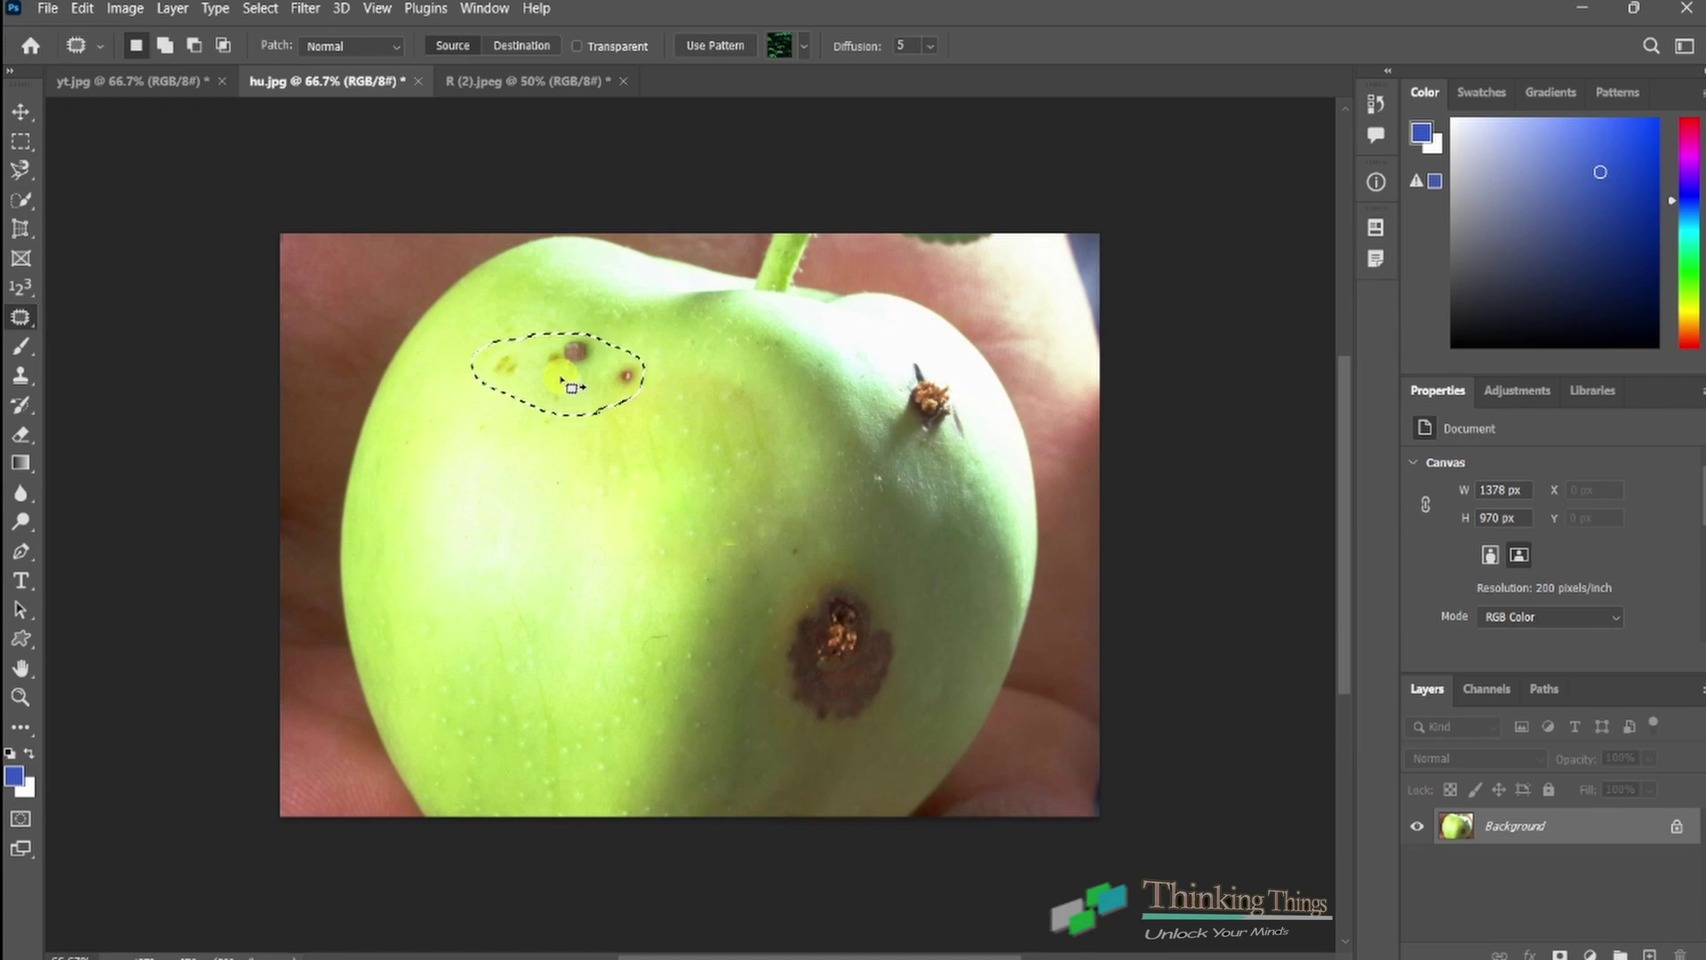
{"action": "mouse_move", "coordinate": [571, 386]}
{"action": "left_mouse_down"}
{"action": "mouse_move", "coordinate": [610, 709]}
{"action": "mouse_move", "coordinate": [672, 510]}
{"action": "left_mouse_up"}
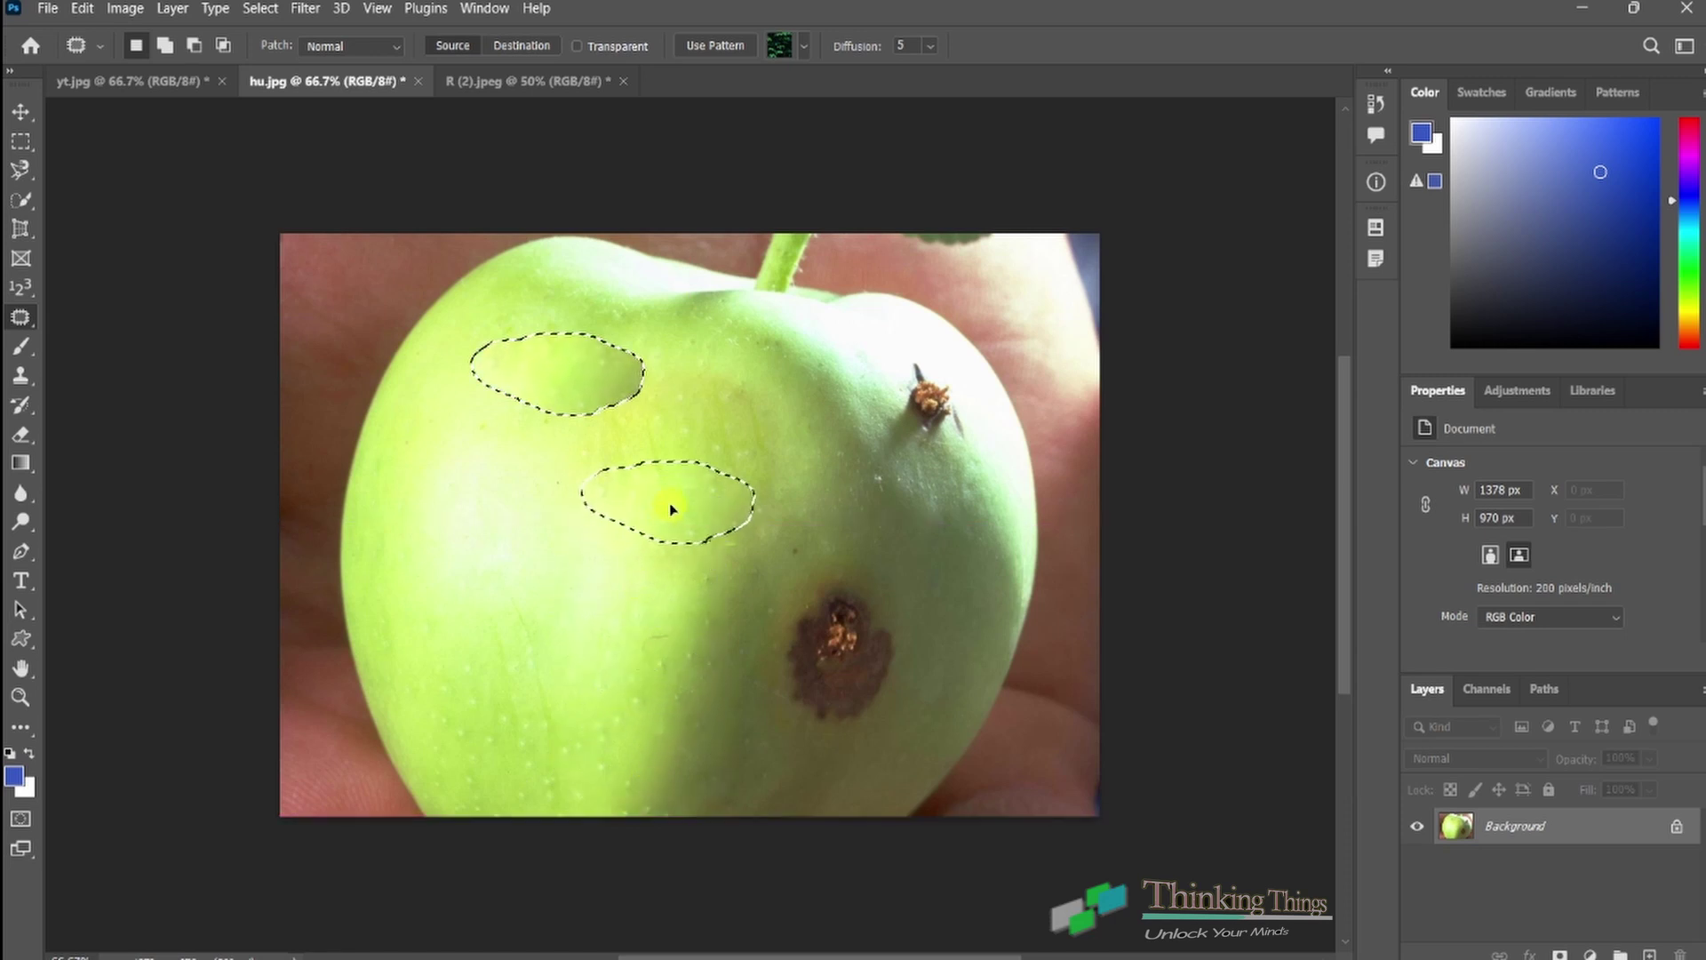
{"action": "left_click_drag", "start_coordinate": [672, 510], "coordinate": [678, 505]}
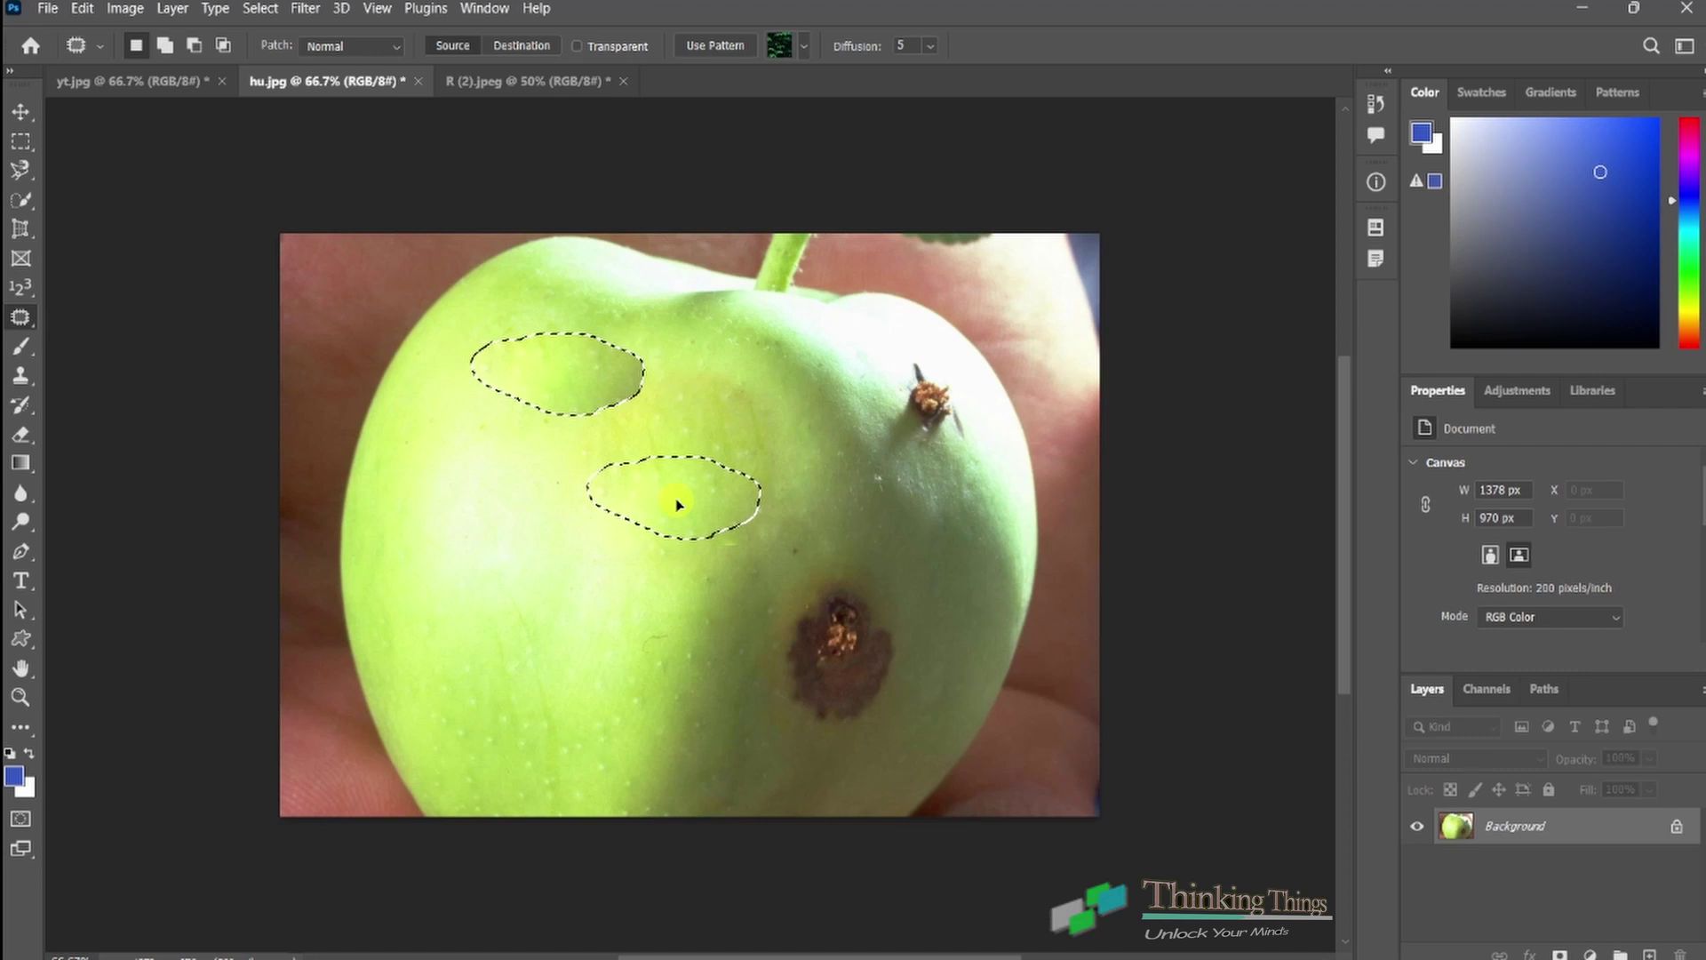
{"action": "left_click_drag", "start_coordinate": [678, 504], "coordinate": [679, 506]}
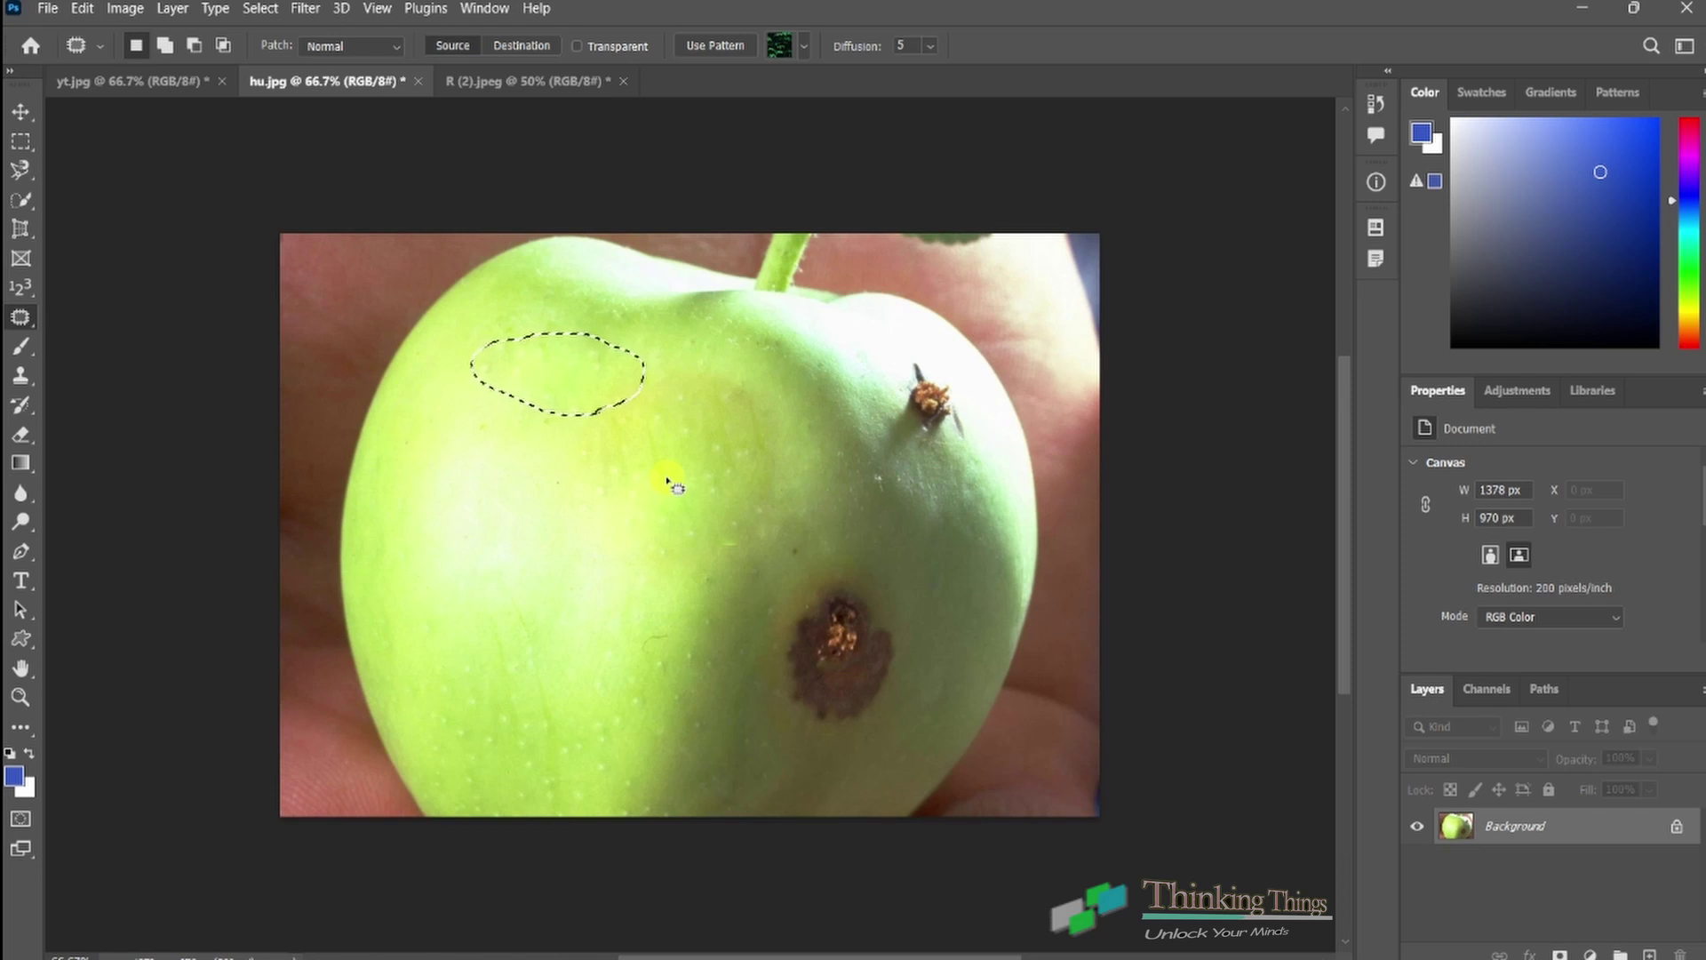
{"action": "key", "text": "ctrl+d"}
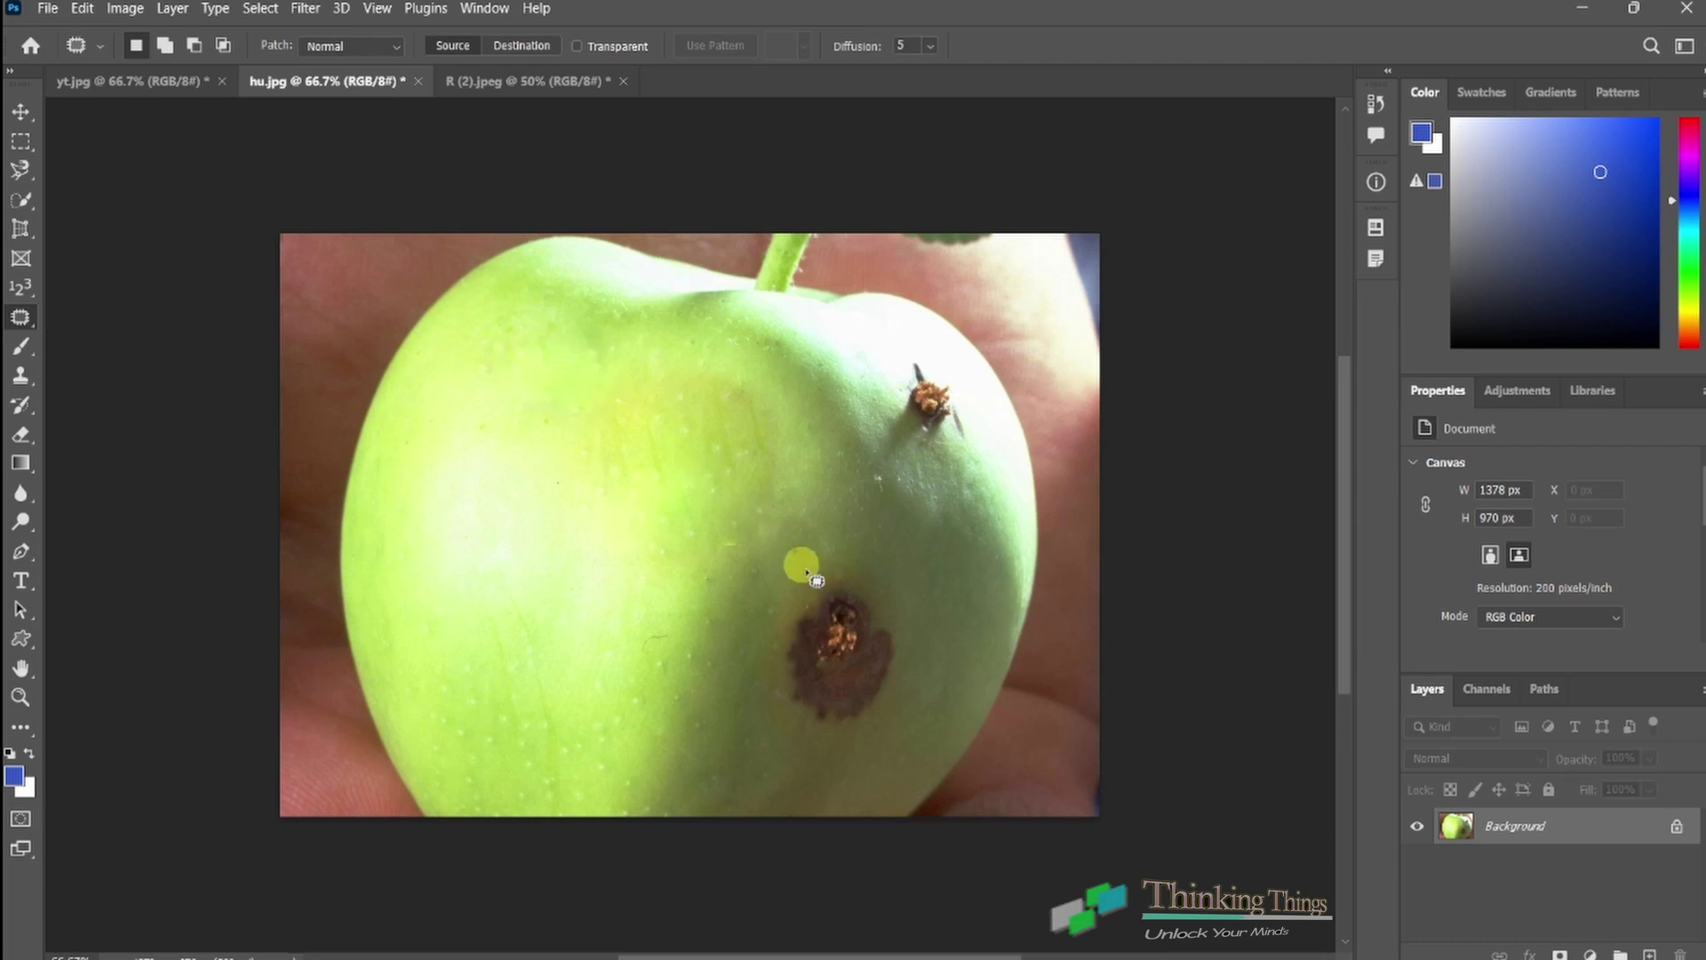
Step: Outline the spot beside the stem, deselect, then undo three times to restore every blemish
{"action": "left_click_drag", "start_coordinate": [950, 461], "coordinate": [976, 407]}
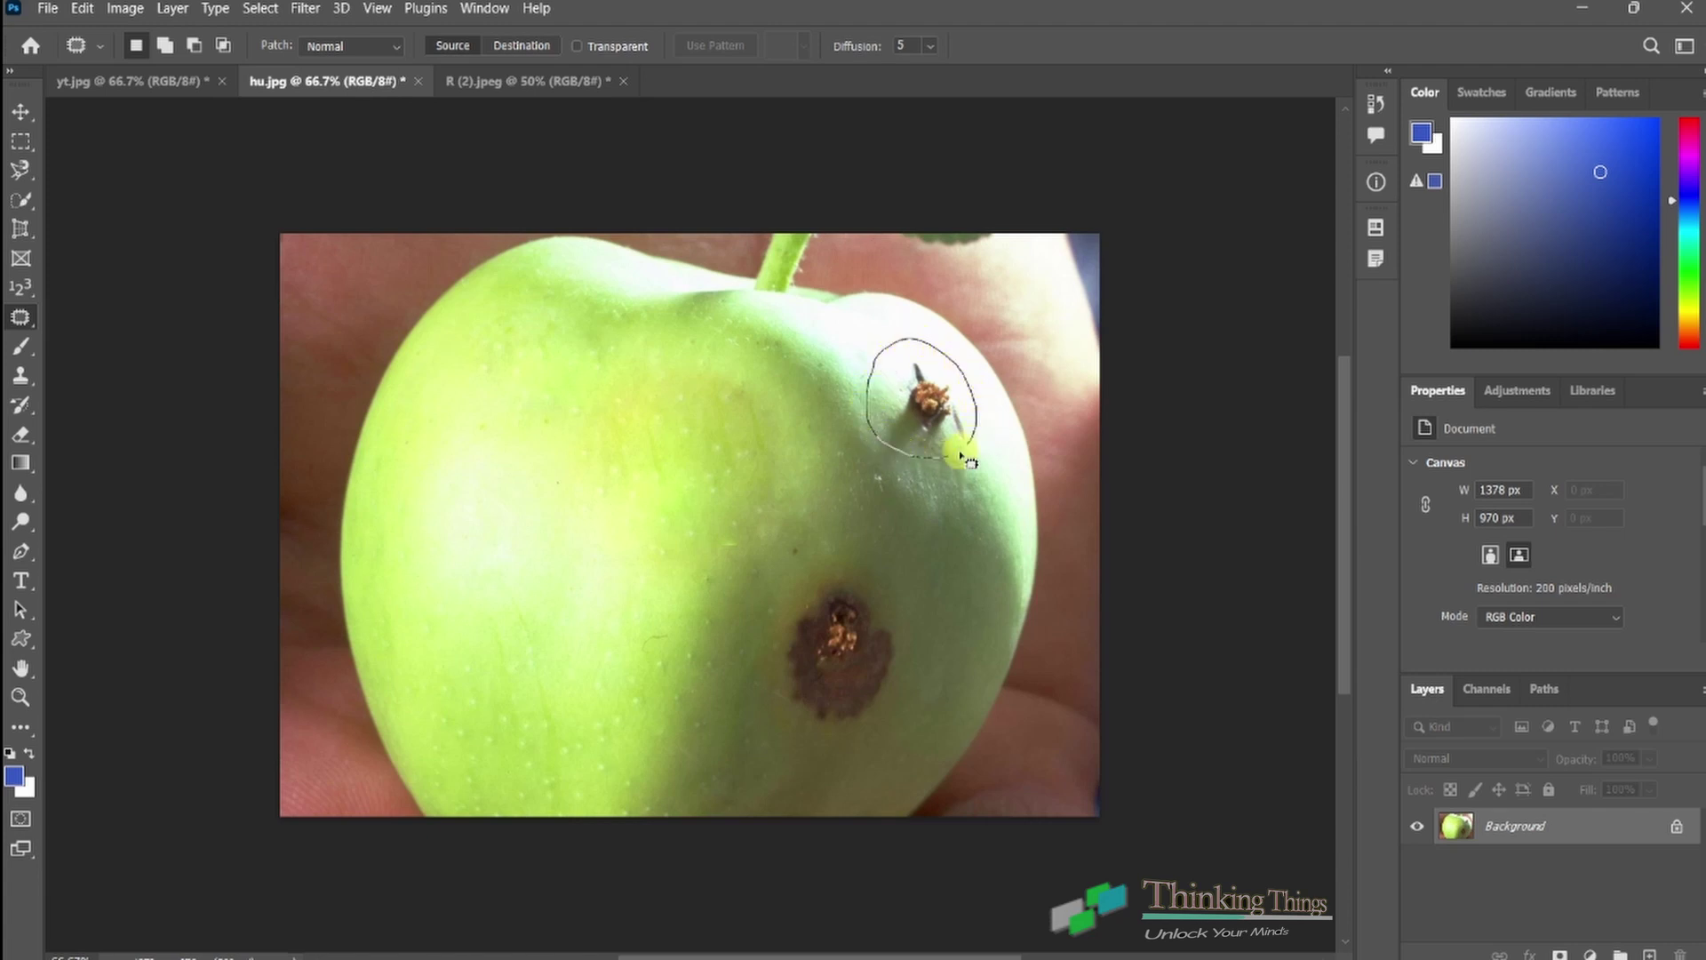
{"action": "mouse_move", "coordinate": [976, 407]}
{"action": "left_mouse_down"}
{"action": "mouse_move", "coordinate": [940, 454]}
{"action": "mouse_move", "coordinate": [1006, 518]}
{"action": "mouse_move", "coordinate": [990, 524]}
{"action": "left_mouse_up"}
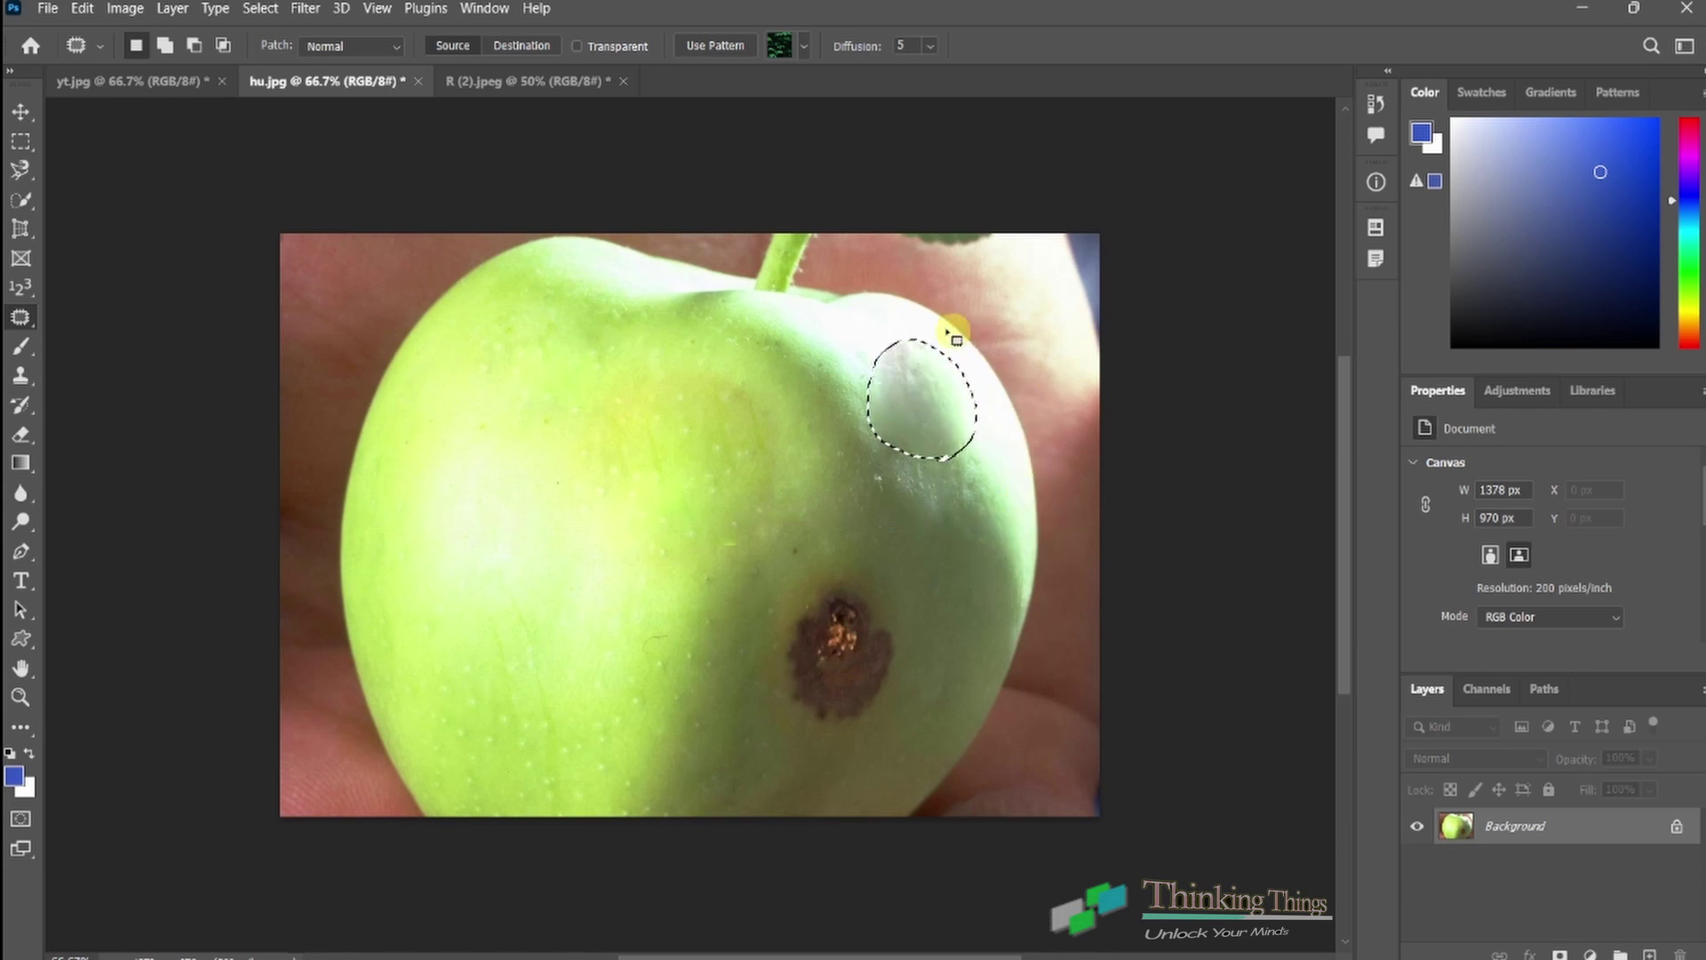
{"action": "key", "text": "ctrl+d"}
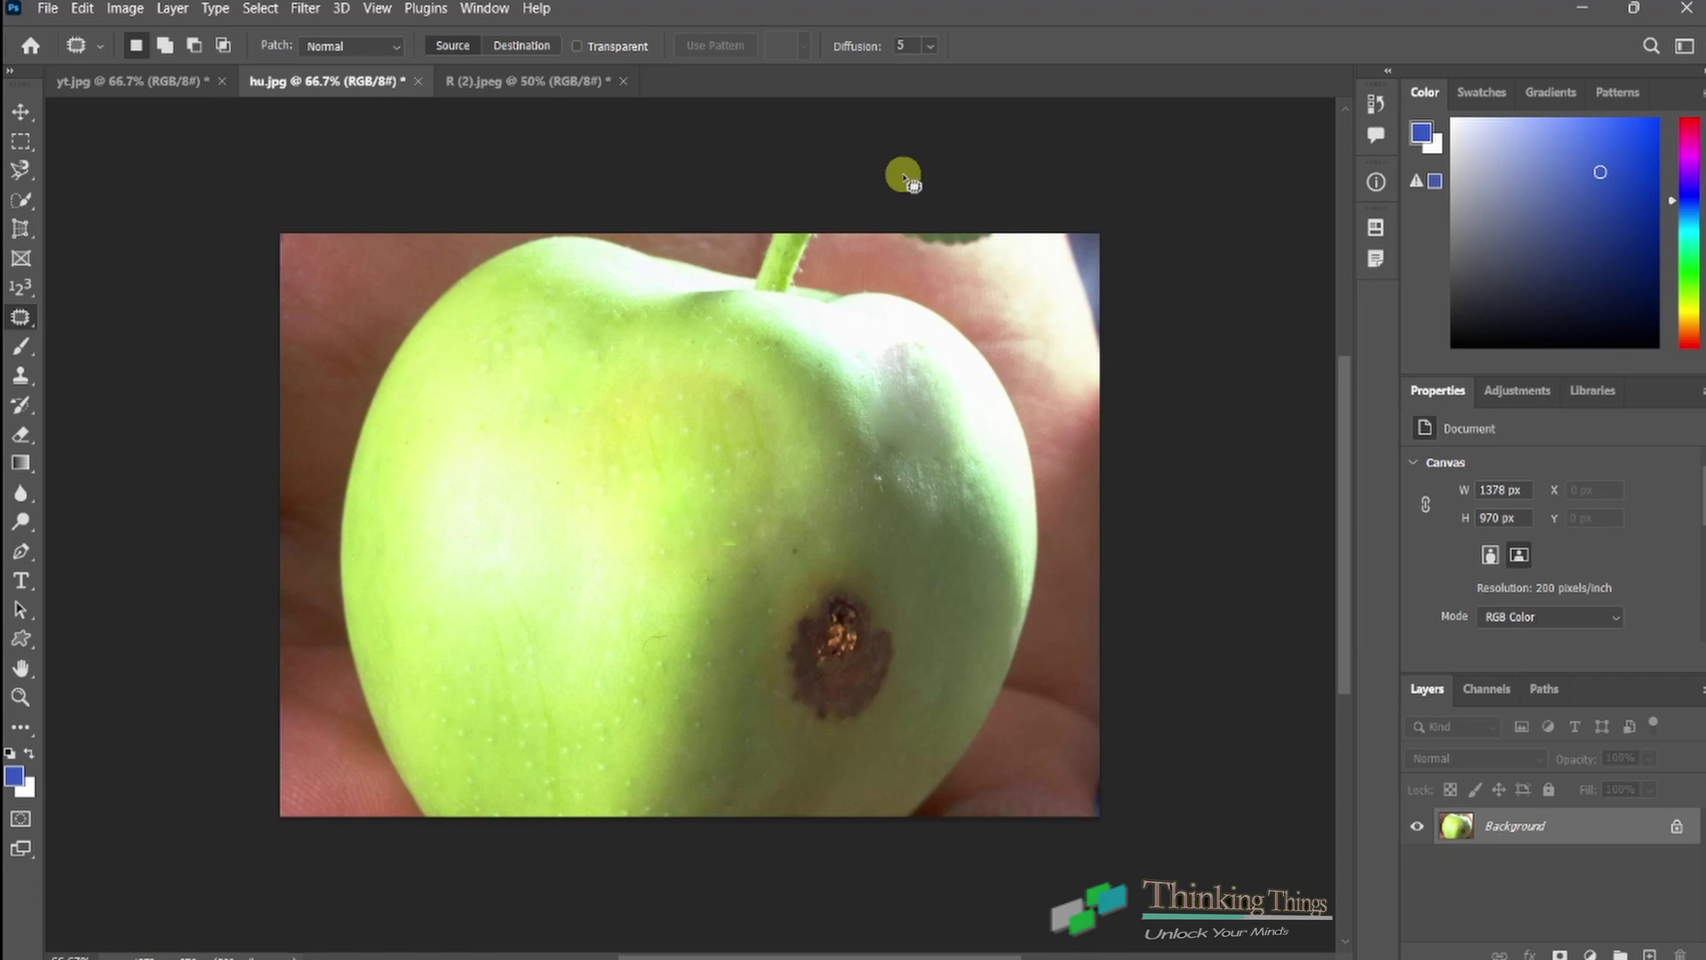
{"action": "key", "text": "ctrl+z"}
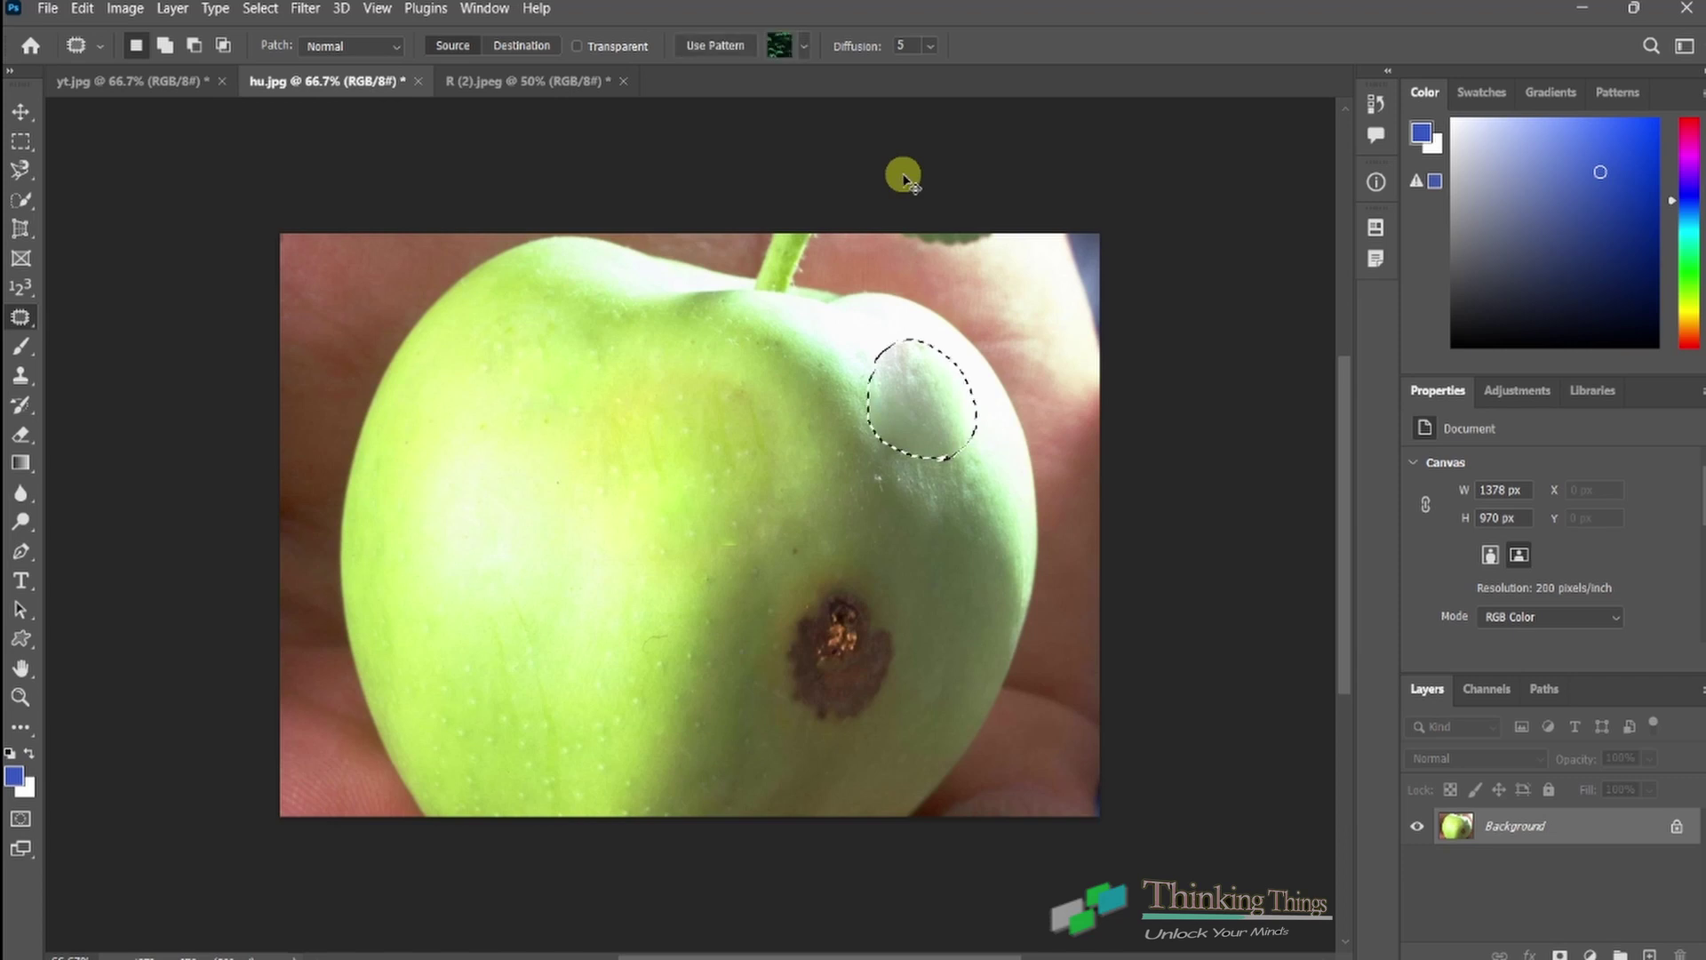
{"action": "key", "text": "ctrl+z"}
{"action": "key", "text": "ctrl+z"}
{"action": "key", "text": "ctrl+z"}
{"action": "key", "text": "ctrl+z"}
{"action": "key", "text": "ctrl+z"}
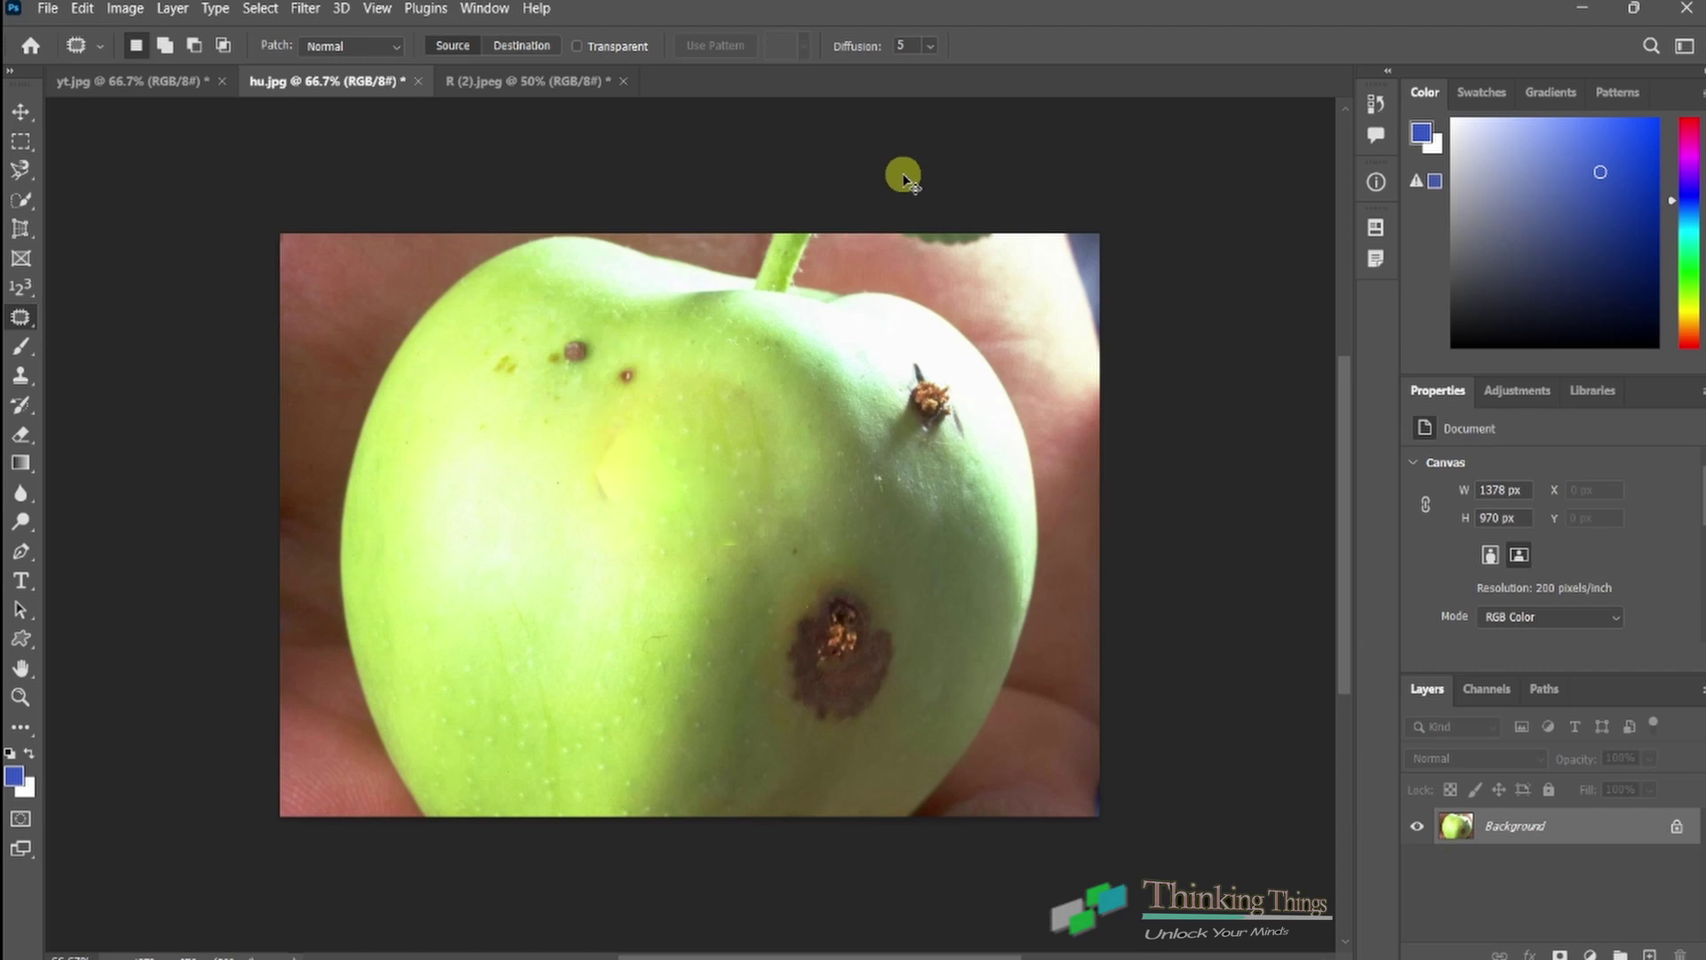
{"action": "key", "text": "ctrl+z"}
{"action": "key", "text": "ctrl+z"}
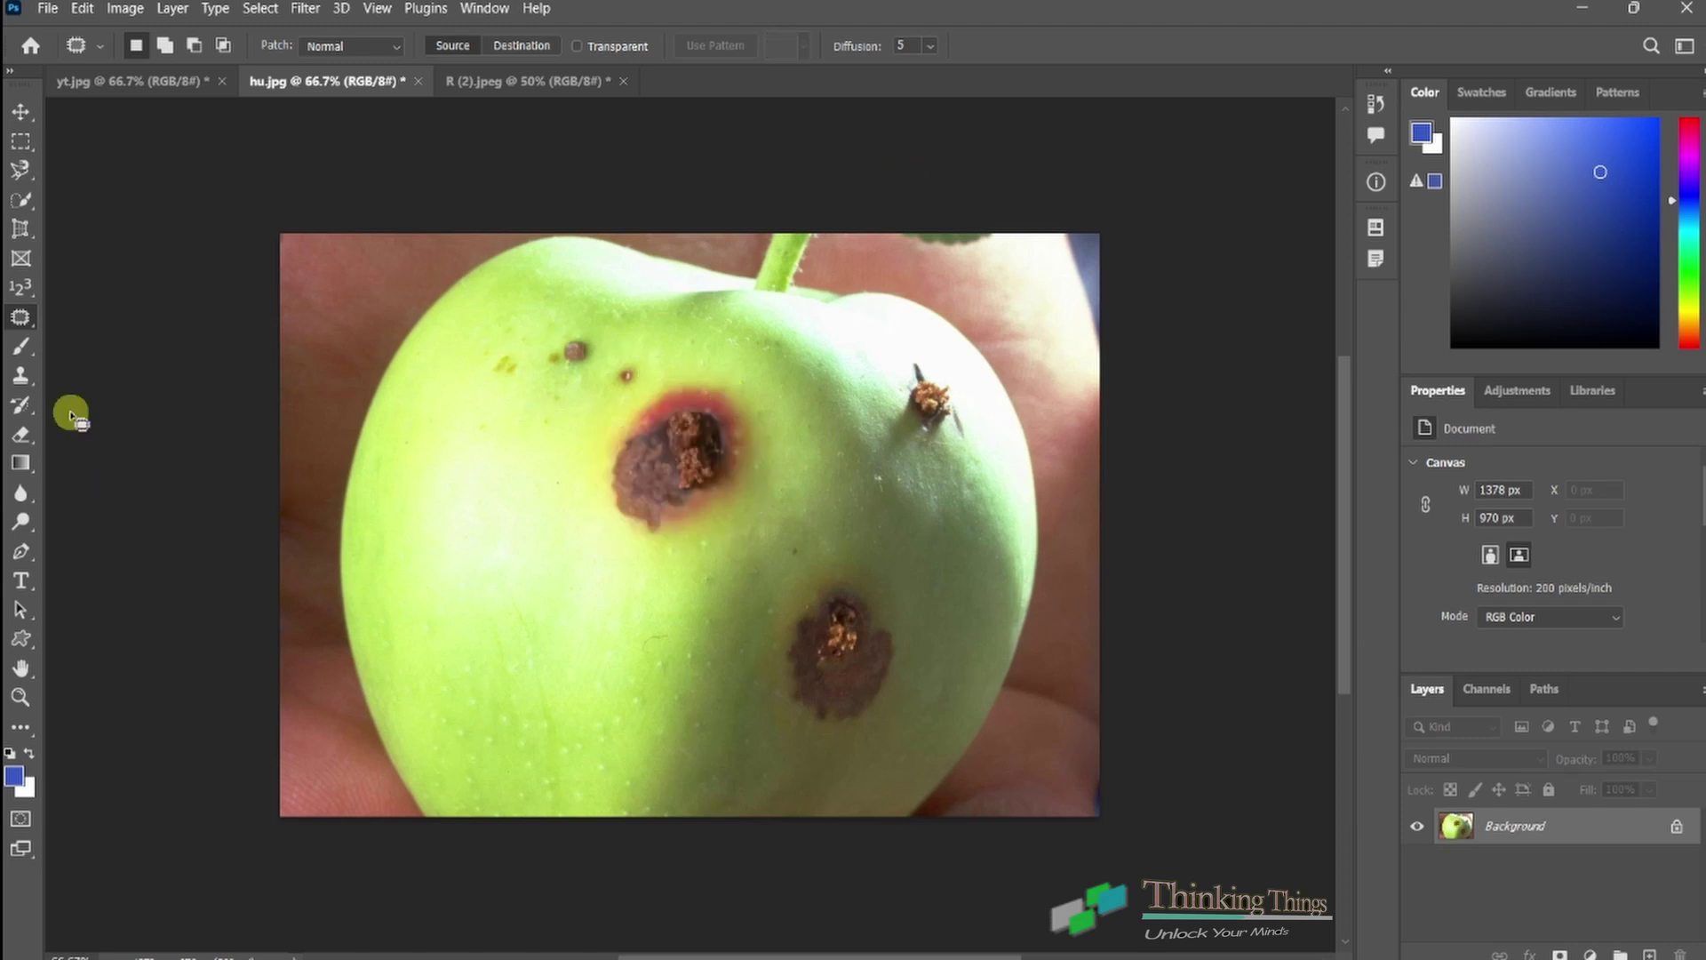
Step: Use the Content-Aware Move Tool in Extend mode to cover the top spots with lower-left skin
{"action": "right_click", "coordinate": [21, 317]}
{"action": "left_click", "coordinate": [140, 381]}
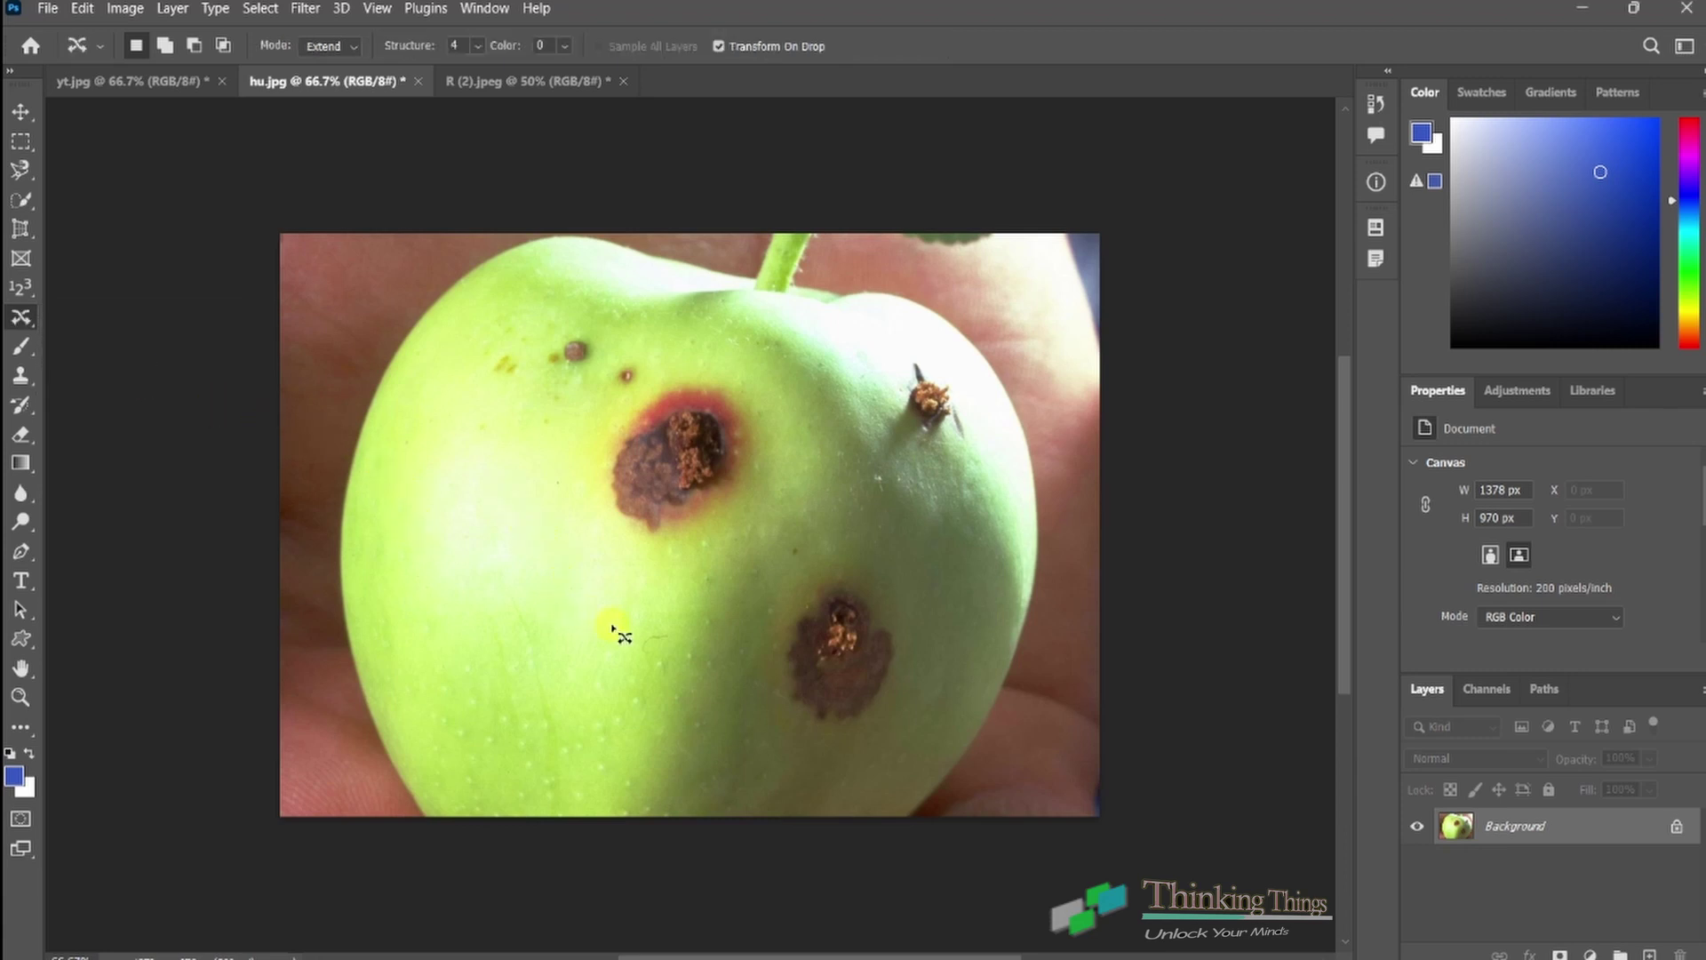
{"action": "left_click_drag", "start_coordinate": [494, 781], "coordinate": [558, 741]}
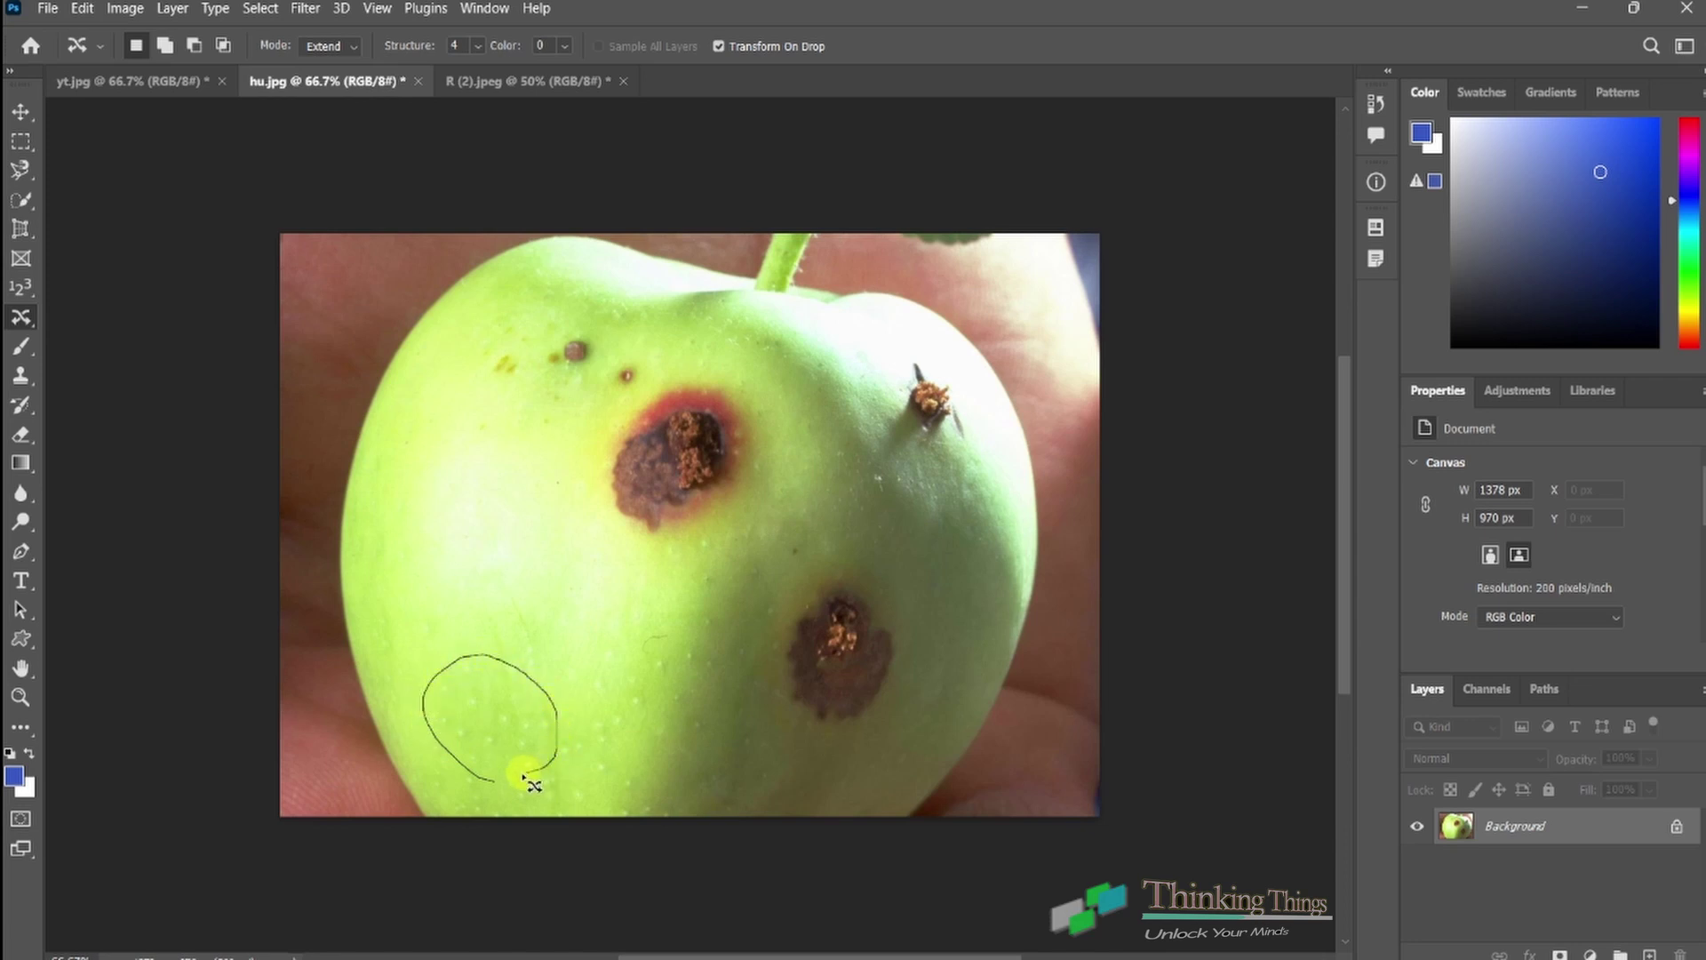
{"action": "mouse_move", "coordinate": [558, 741]}
{"action": "left_mouse_down"}
{"action": "mouse_move", "coordinate": [495, 784]}
{"action": "mouse_move", "coordinate": [548, 410]}
{"action": "mouse_move", "coordinate": [591, 373]}
{"action": "left_mouse_up"}
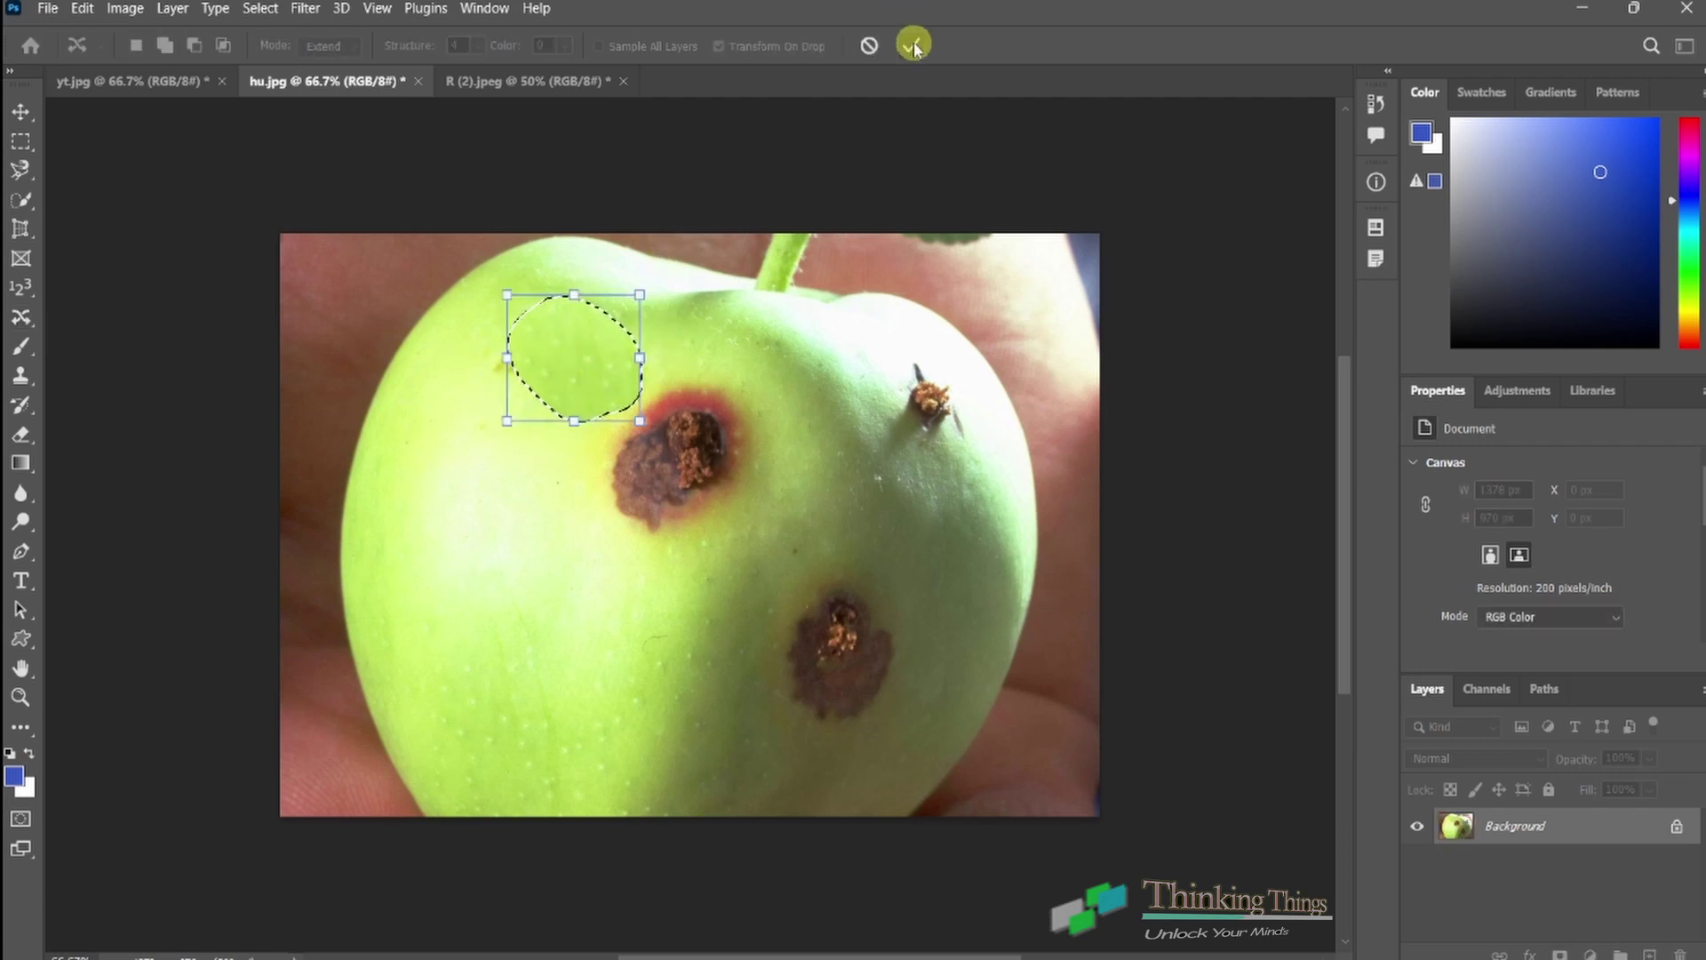
{"action": "left_click", "coordinate": [913, 45]}
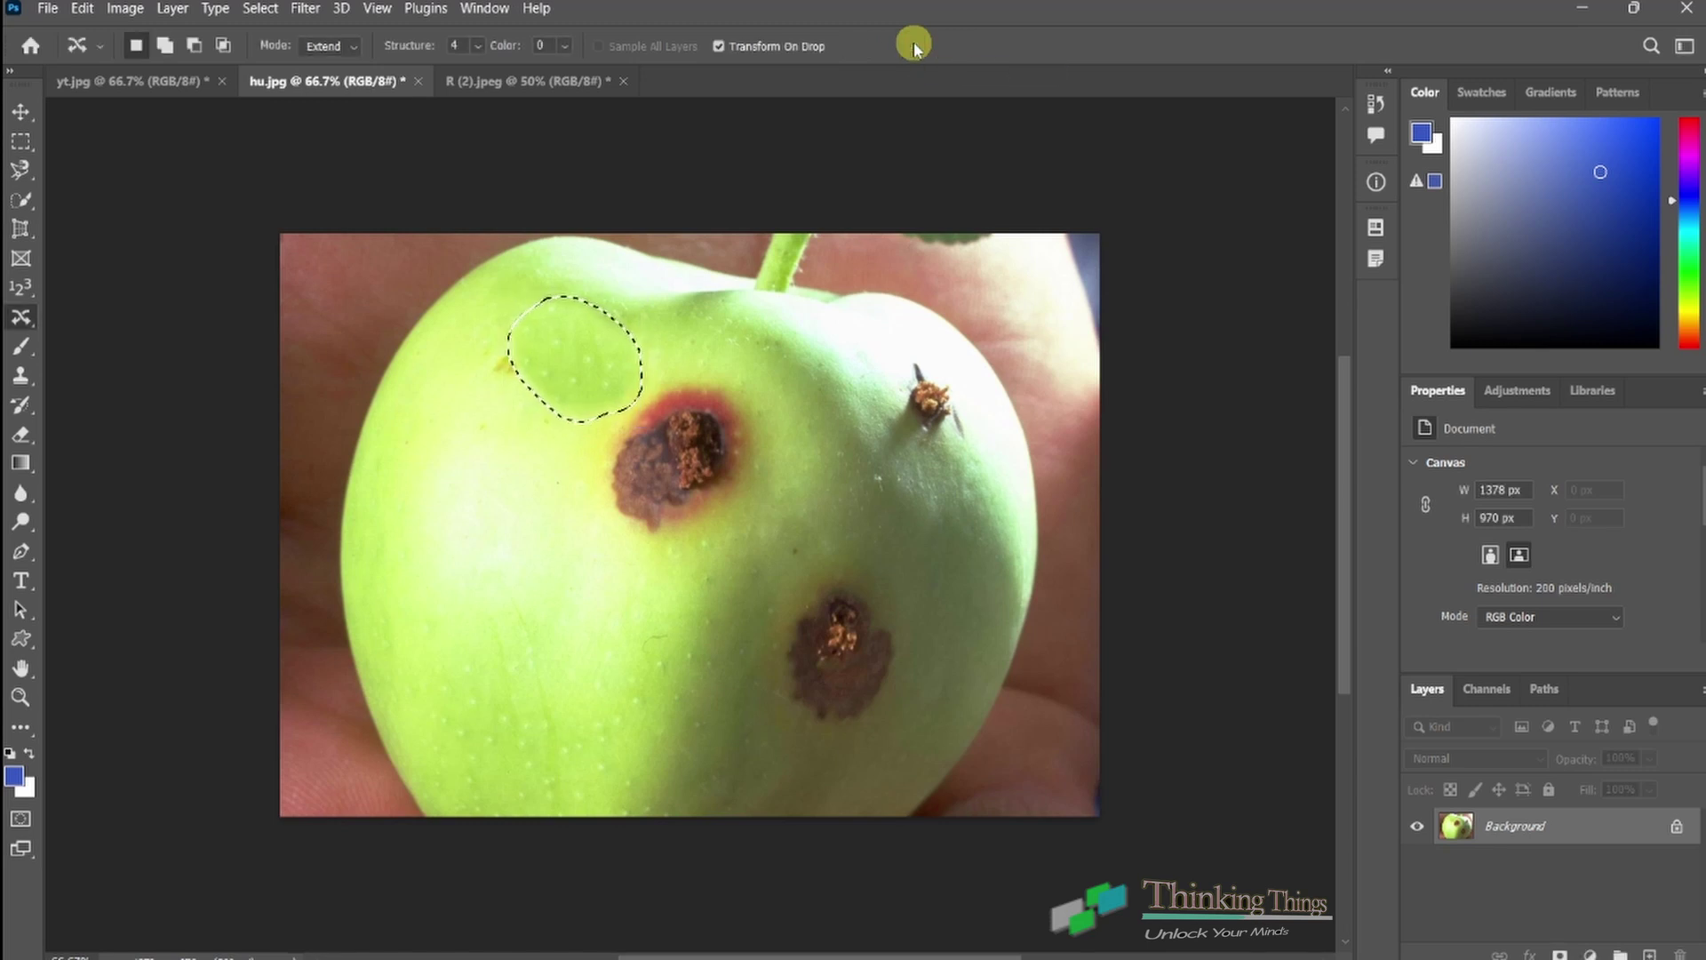
{"action": "key", "text": "ctrl+d"}
Step: Activate the Red Eye Tool, with pupil size and darken amount at 50%
{"action": "left_click_drag", "start_coordinate": [20, 317], "coordinate": [149, 418]}
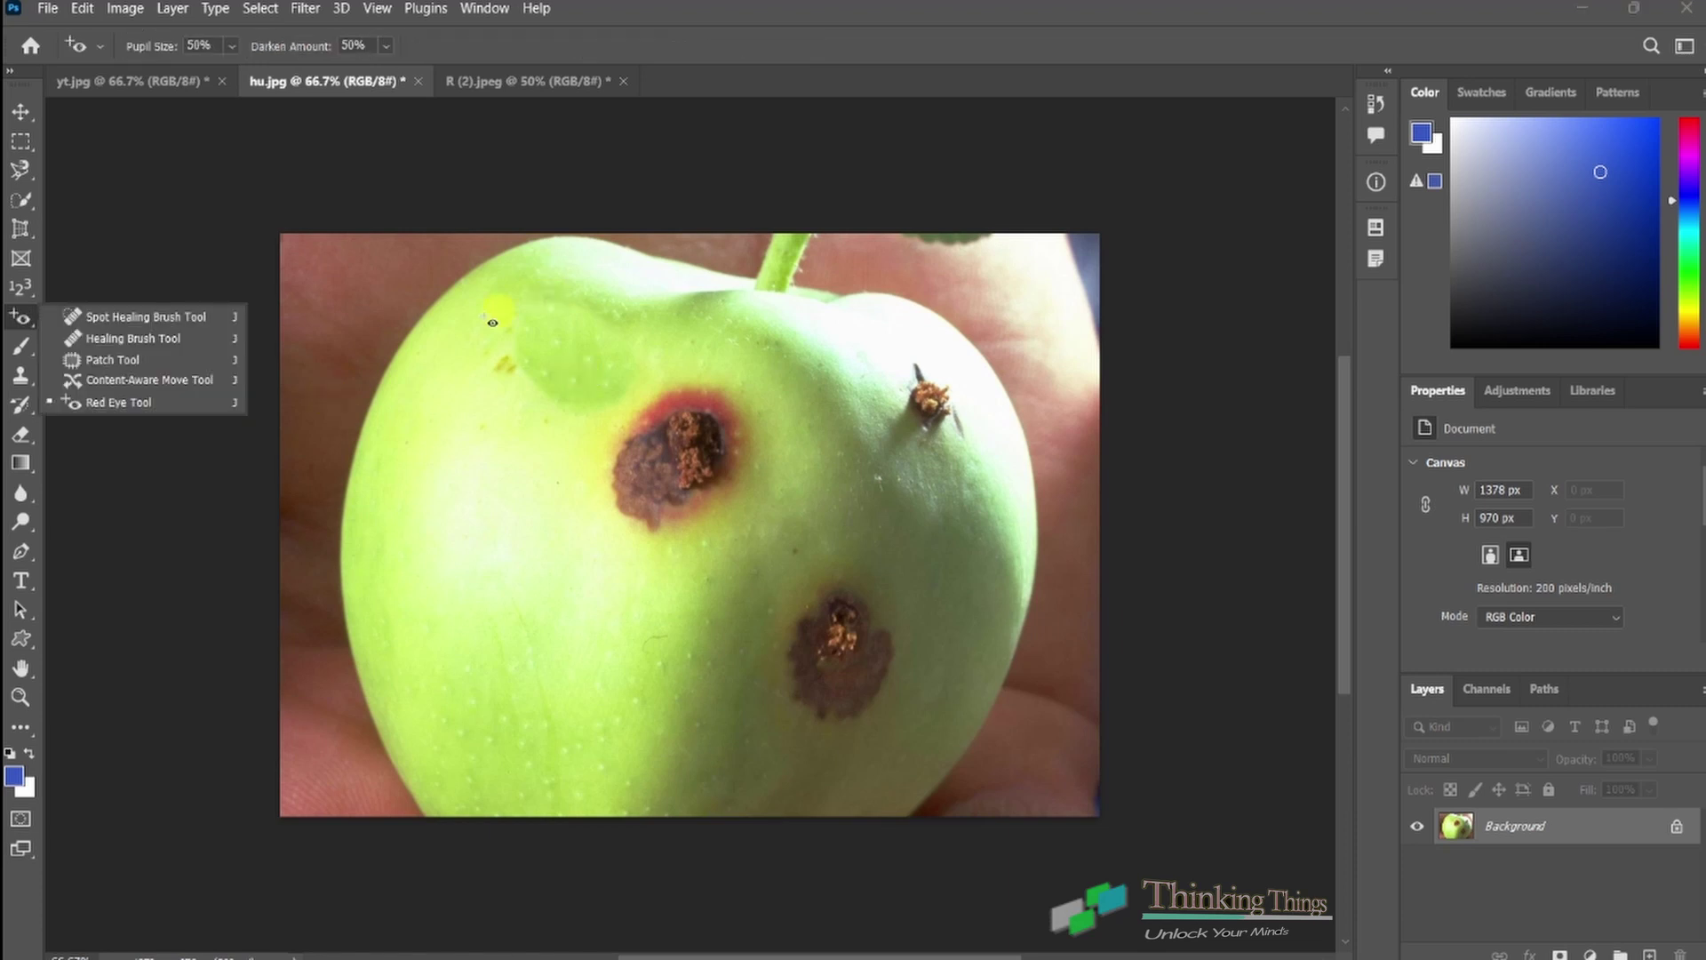
{"action": "left_click", "coordinate": [150, 411]}
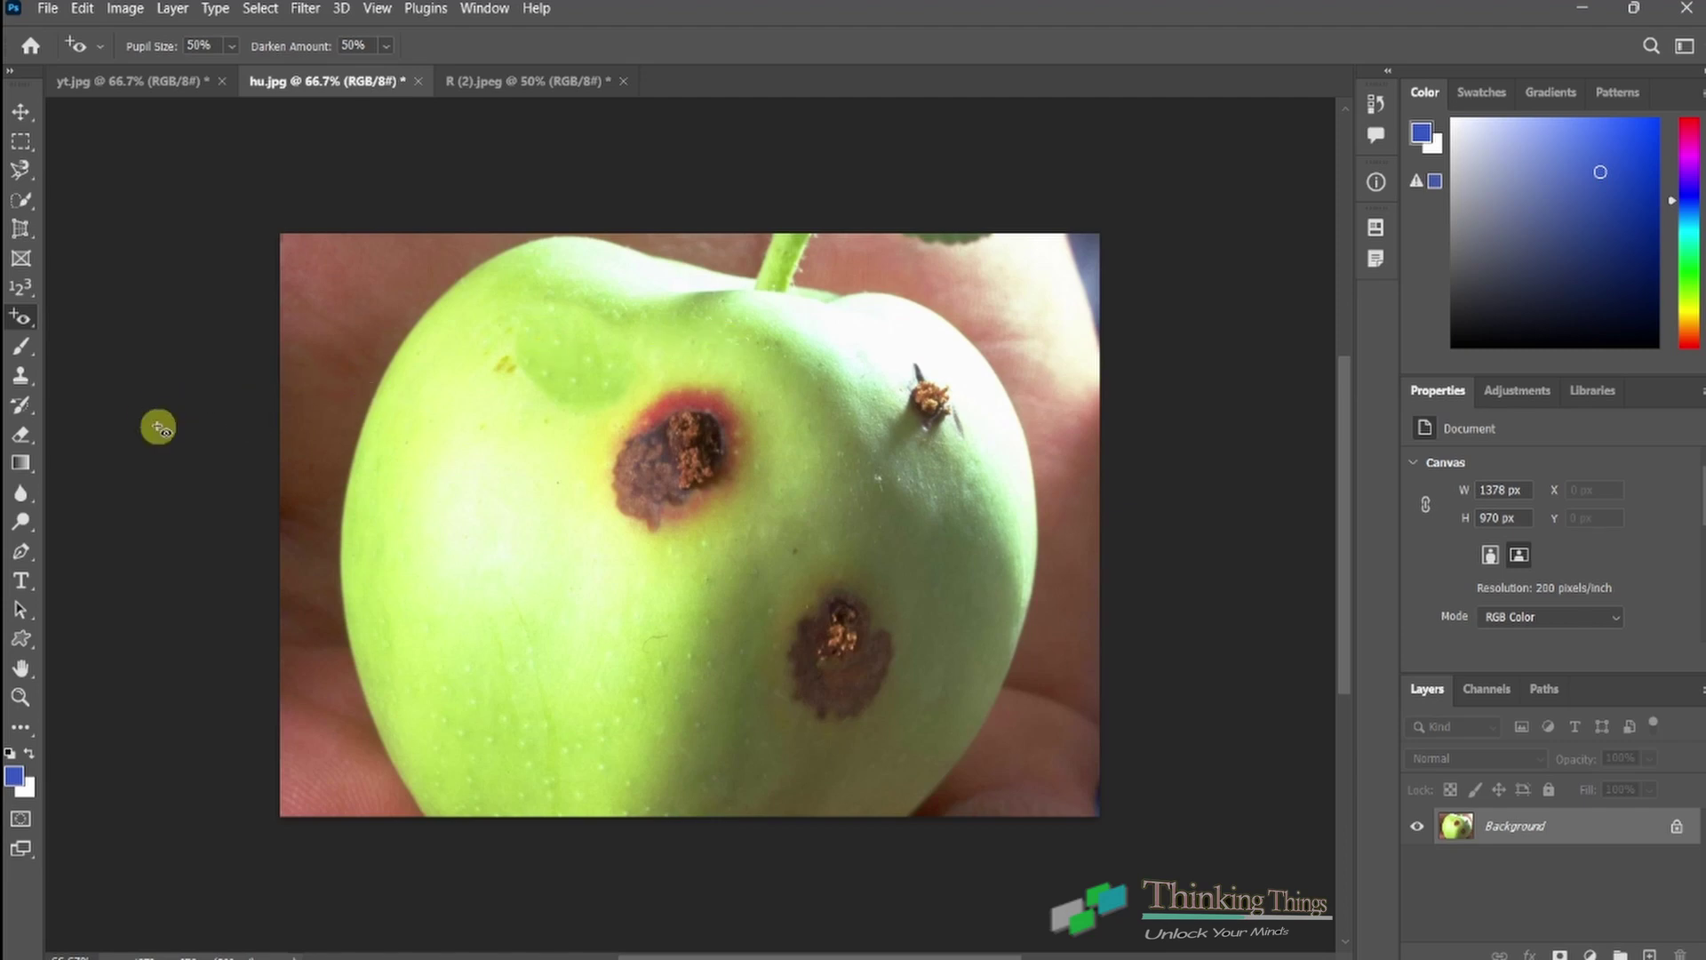